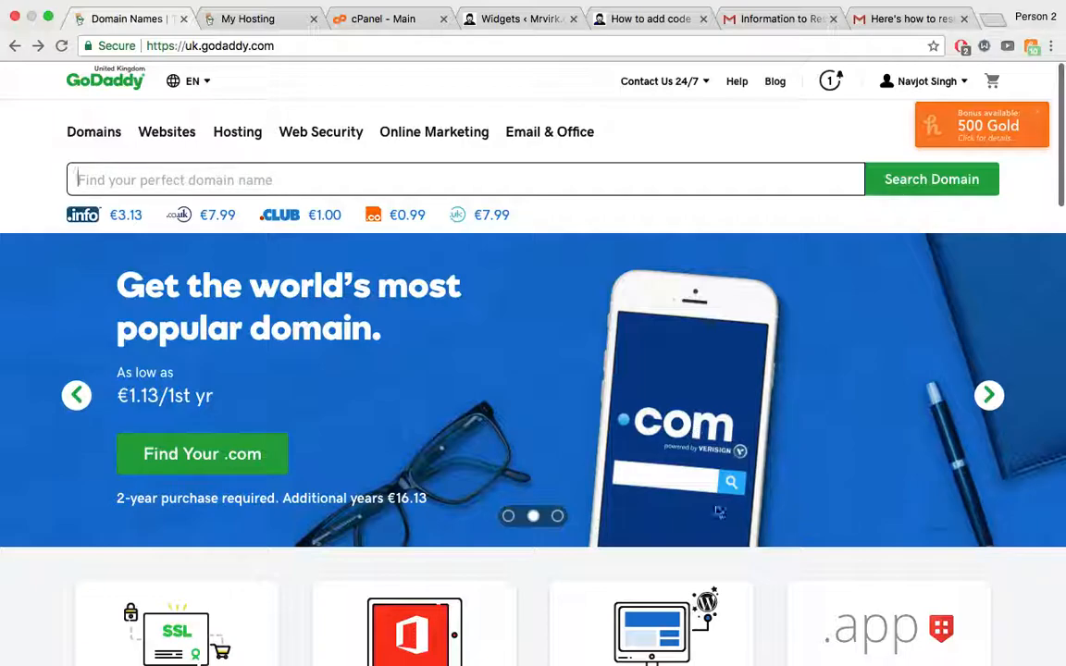
- Open the signed-in GoDaddy account's product overview from the GoDaddy home page
left_click(192, 44)
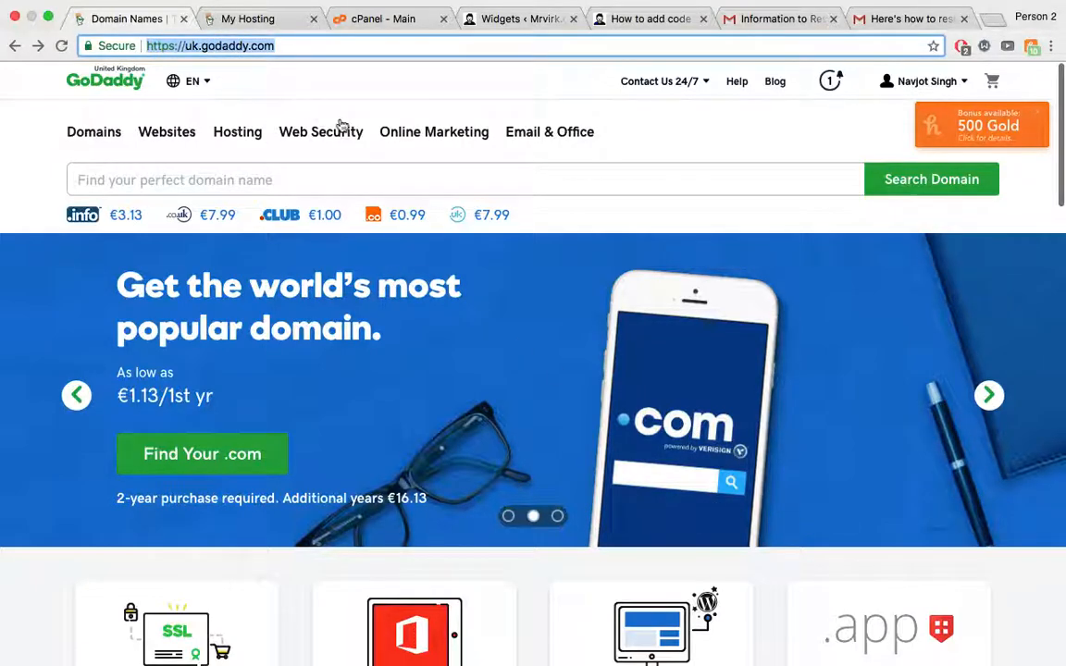
left_click(923, 82)
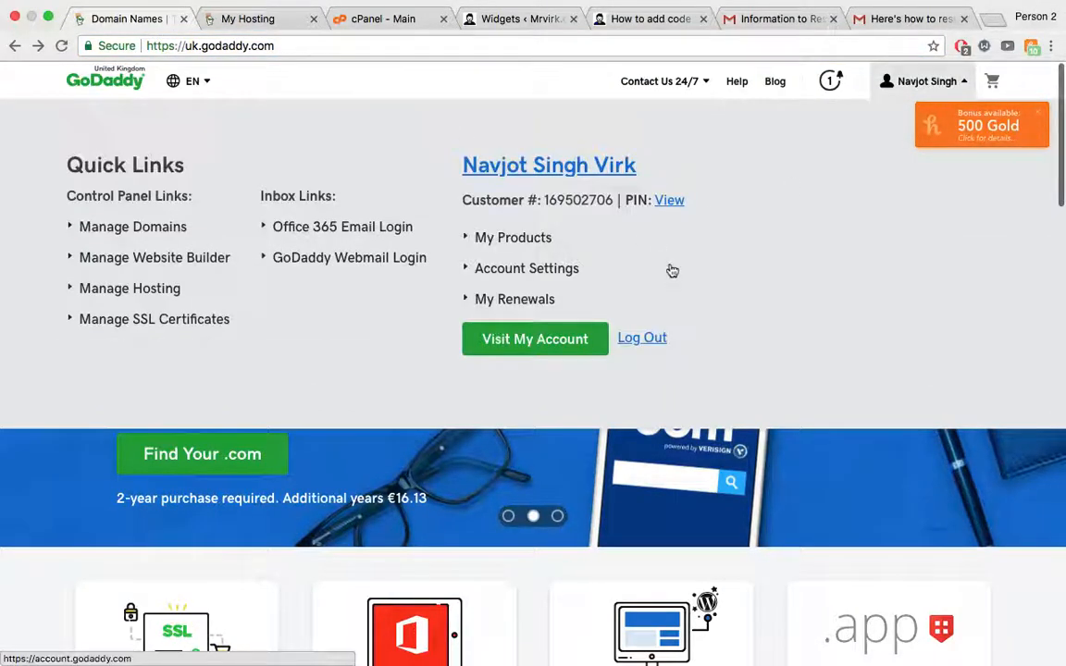
left_click(535, 346)
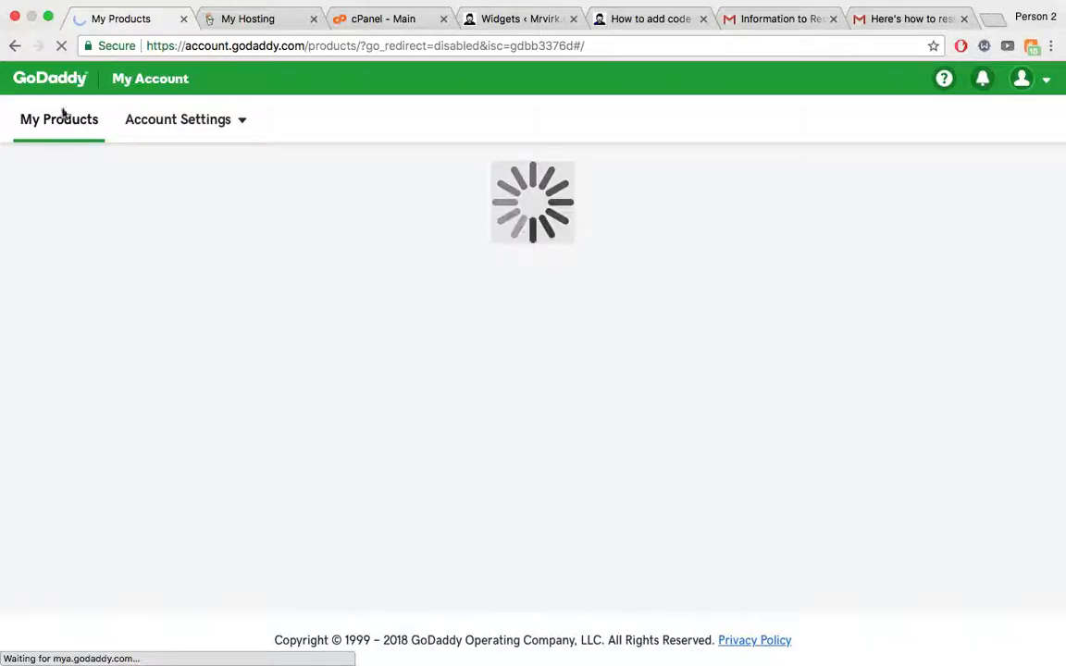
- Review the account's Domains, Web Hosting, Email & Office and additional products, along with the domain expiry notice
scroll(750, 340, "down", 1)
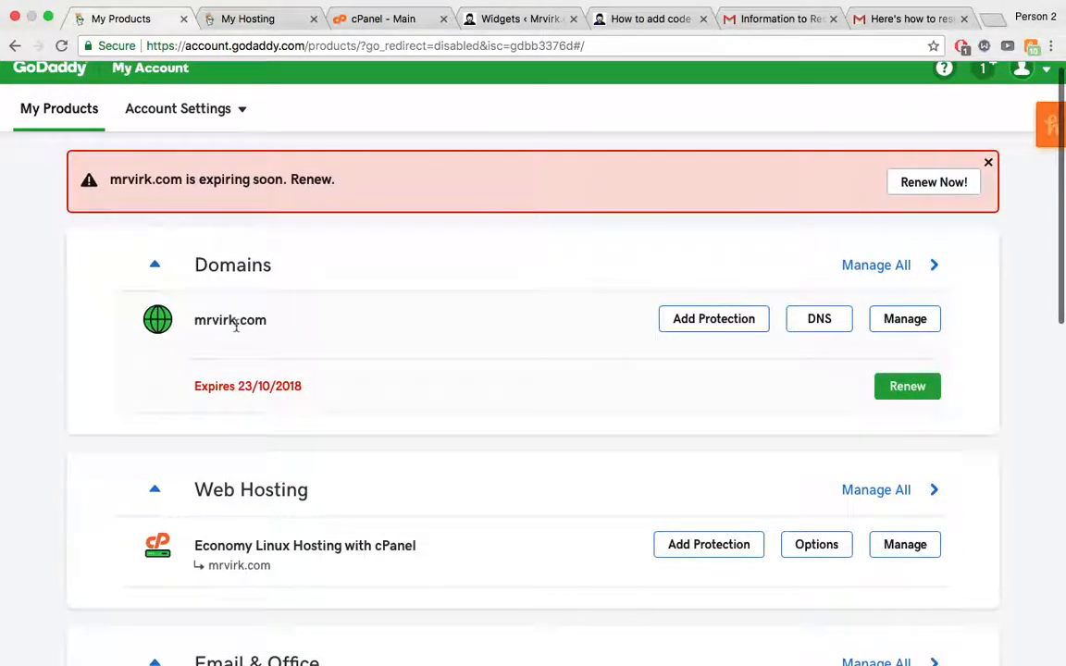
scroll(454, 362, "down", 3)
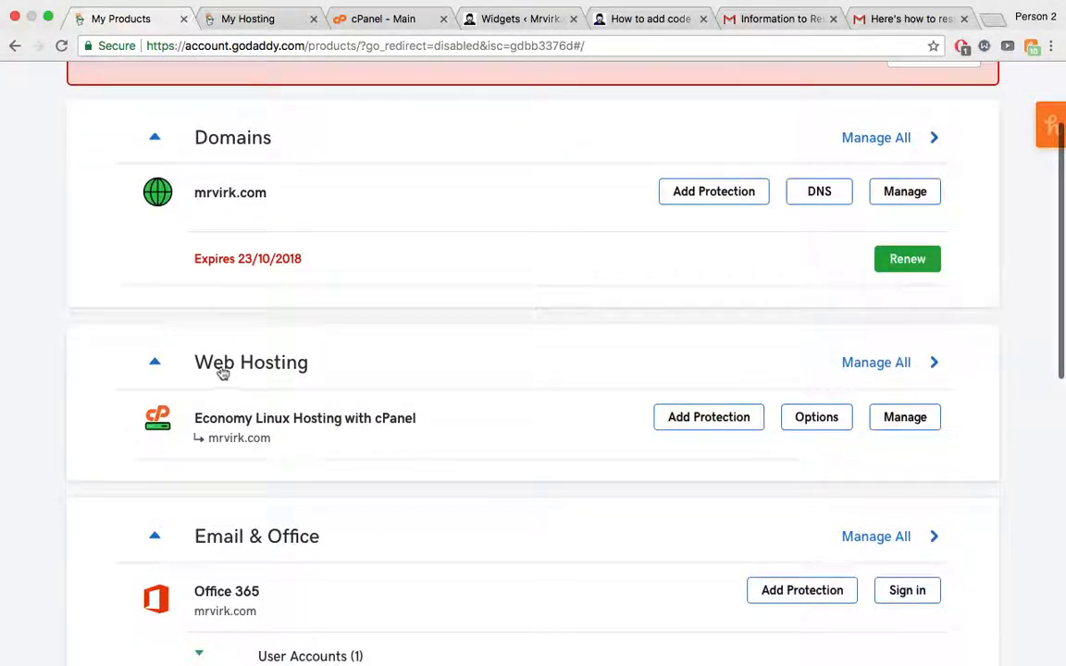
scroll(388, 402, "down", 5)
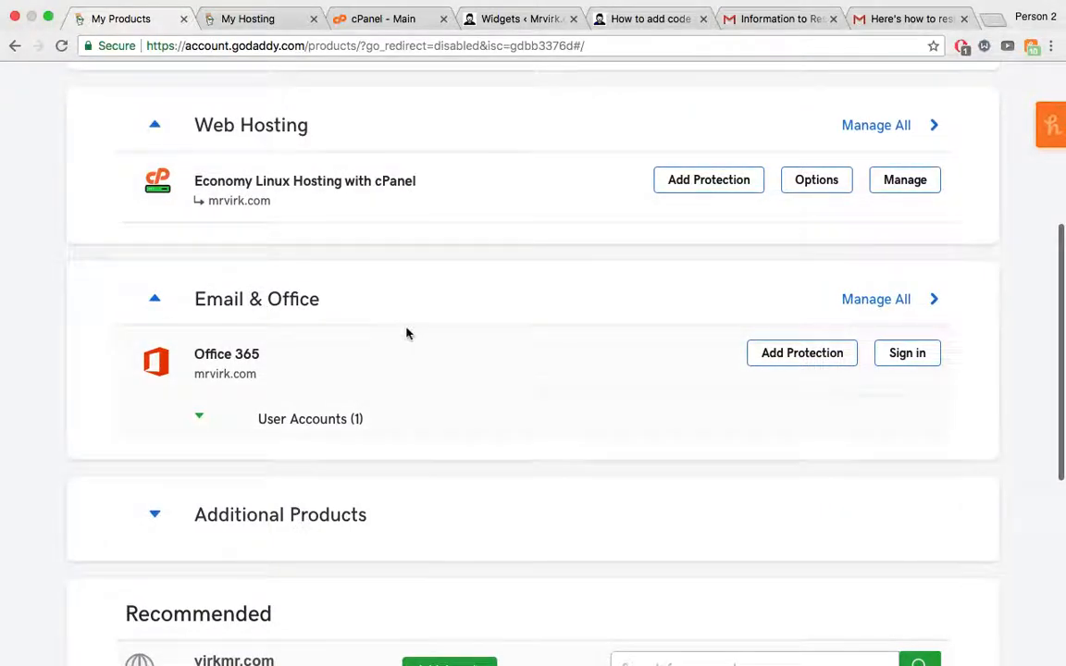
scroll(351, 418, "down", 3)
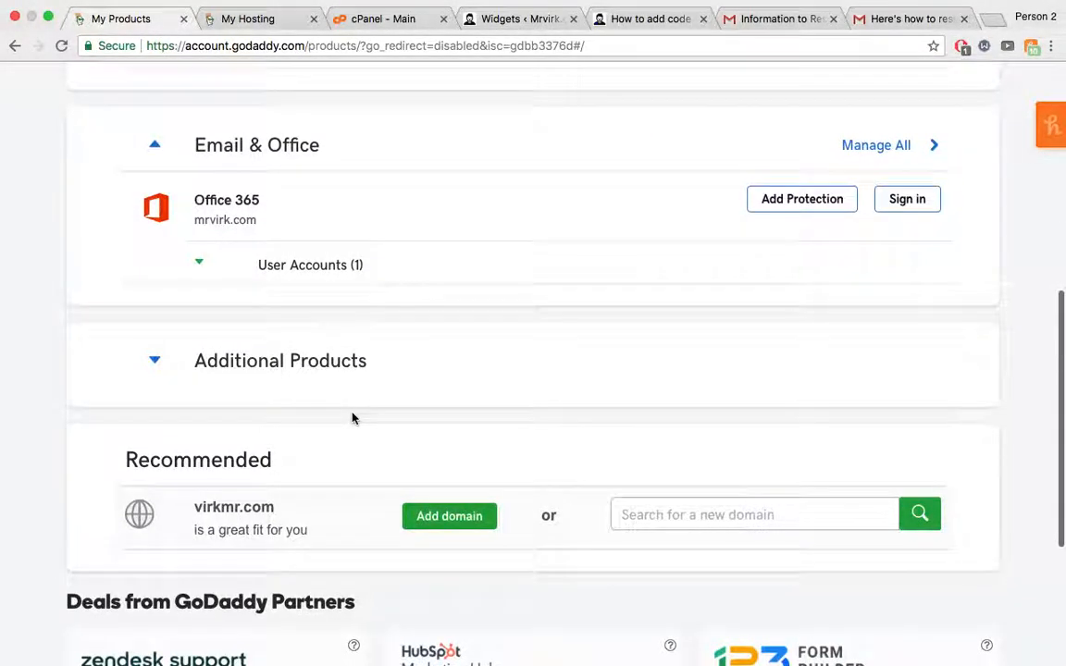
scroll(209, 345, "up", 6)
scroll(238, 477, "up", 5)
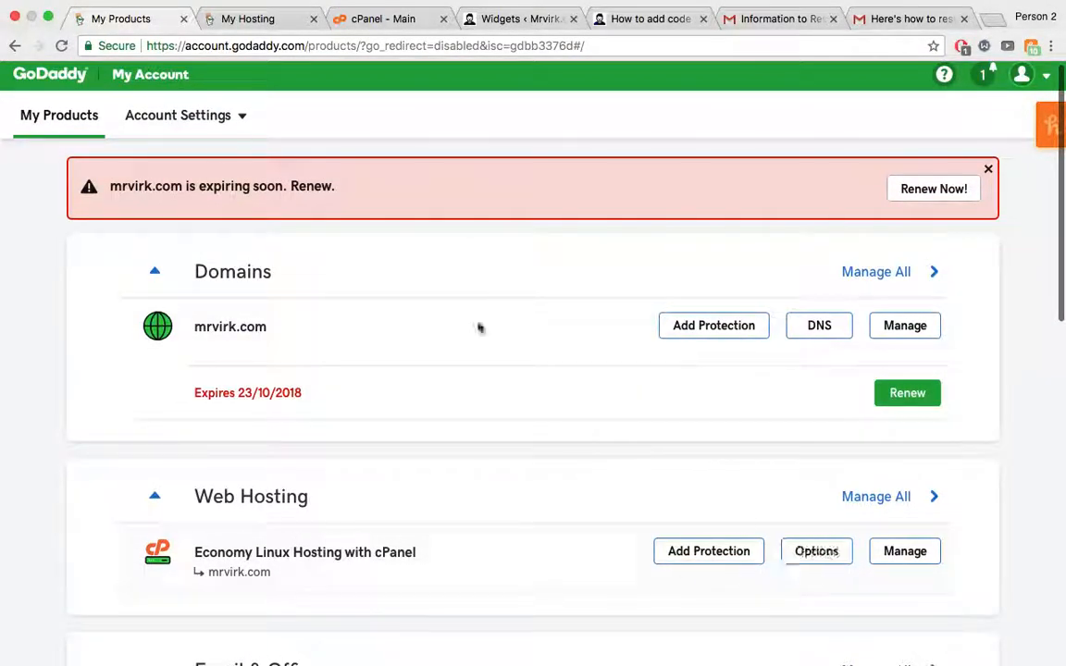
left_click_drag(106, 186, 287, 185)
left_click(288, 185)
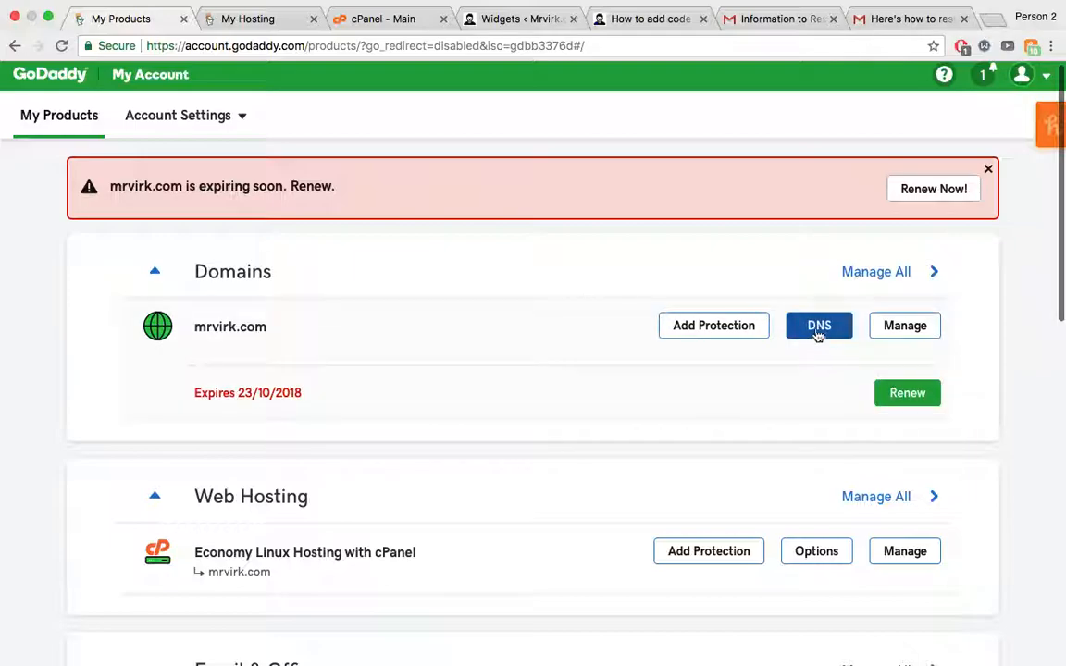
- Open the management page for the Economy Linux Hosting with cPanel plan
scroll(832, 605, "down", 3)
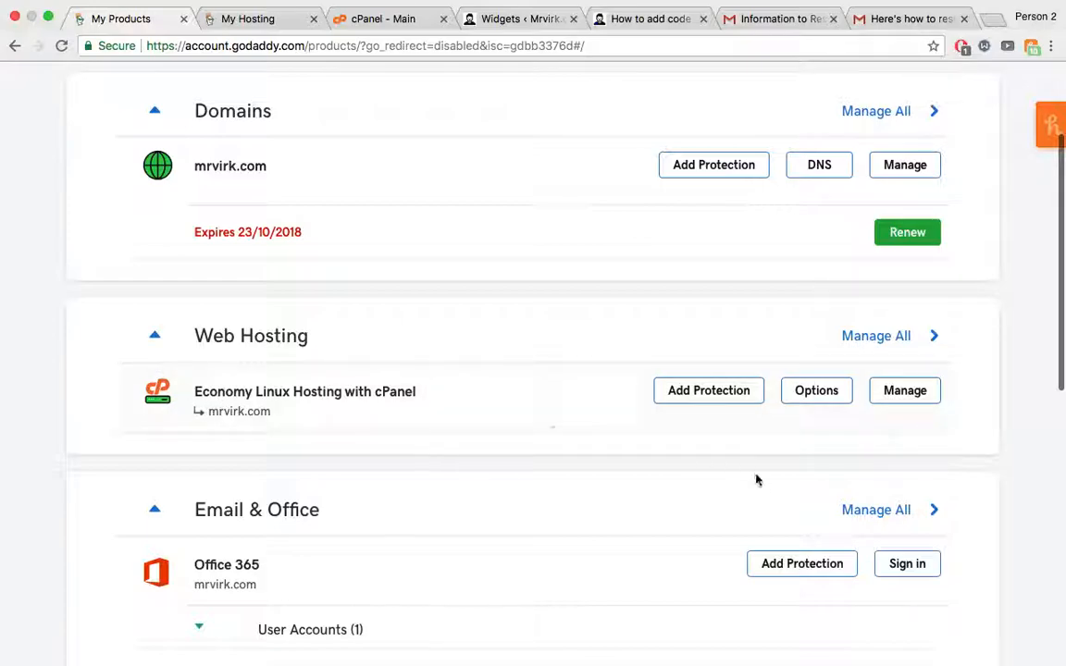
left_click(905, 394)
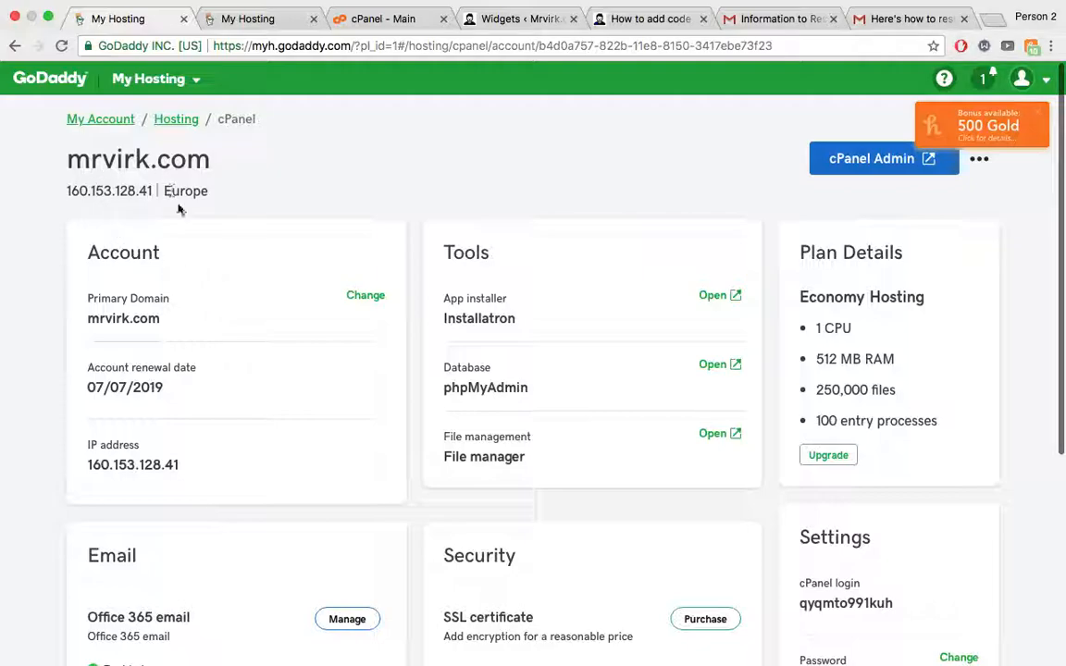
- Examine the hosting account details, including the primary domain, renewal date and IP address
left_click_drag(79, 254, 166, 253)
left_click(168, 273)
left_click_drag(86, 318, 167, 321)
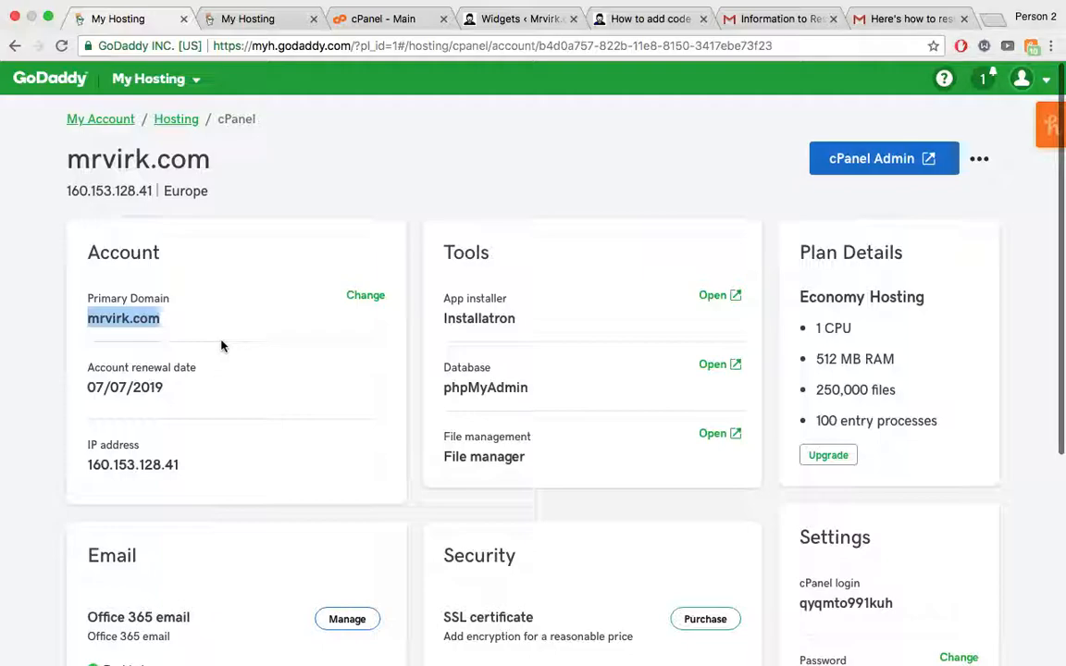
scroll(221, 346, "down", 1)
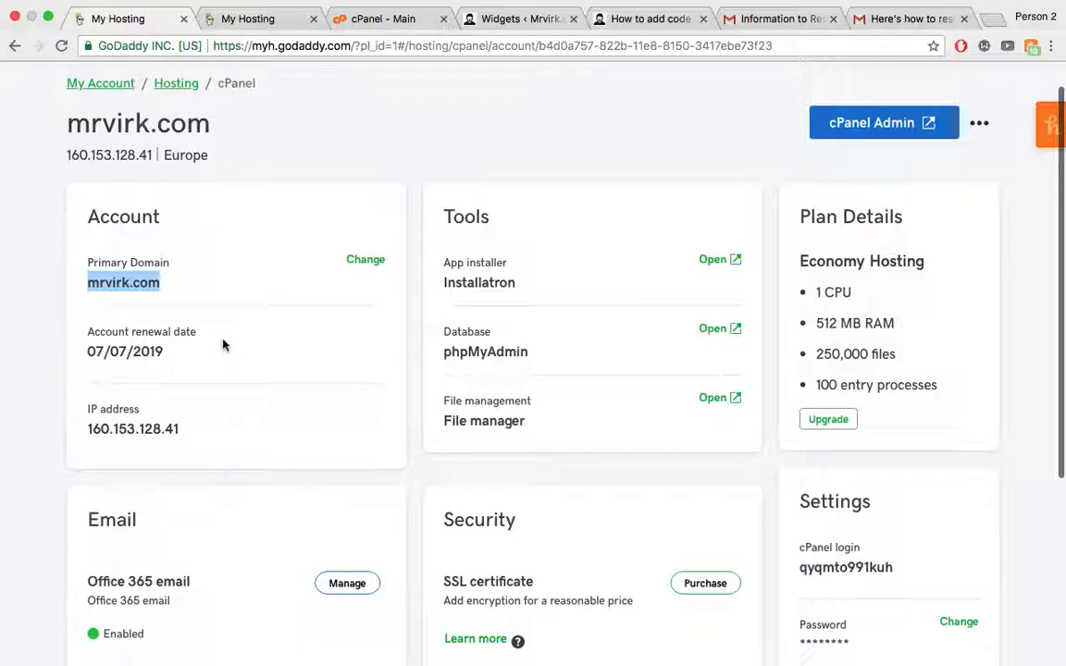
scroll(217, 467, "down", 1)
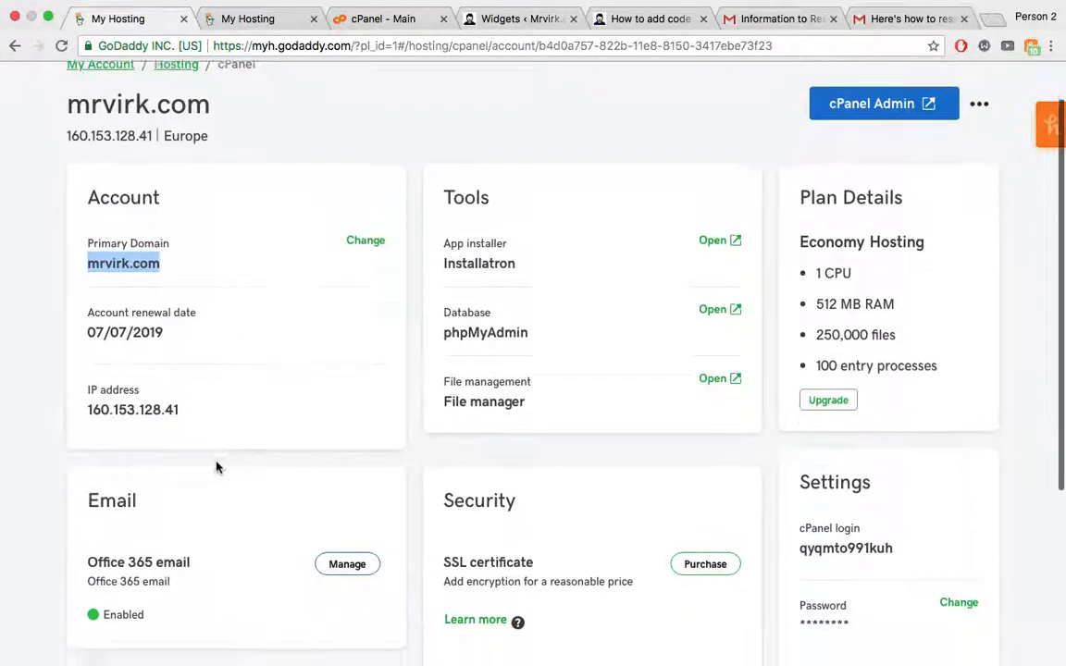
scroll(217, 467, "down", 2)
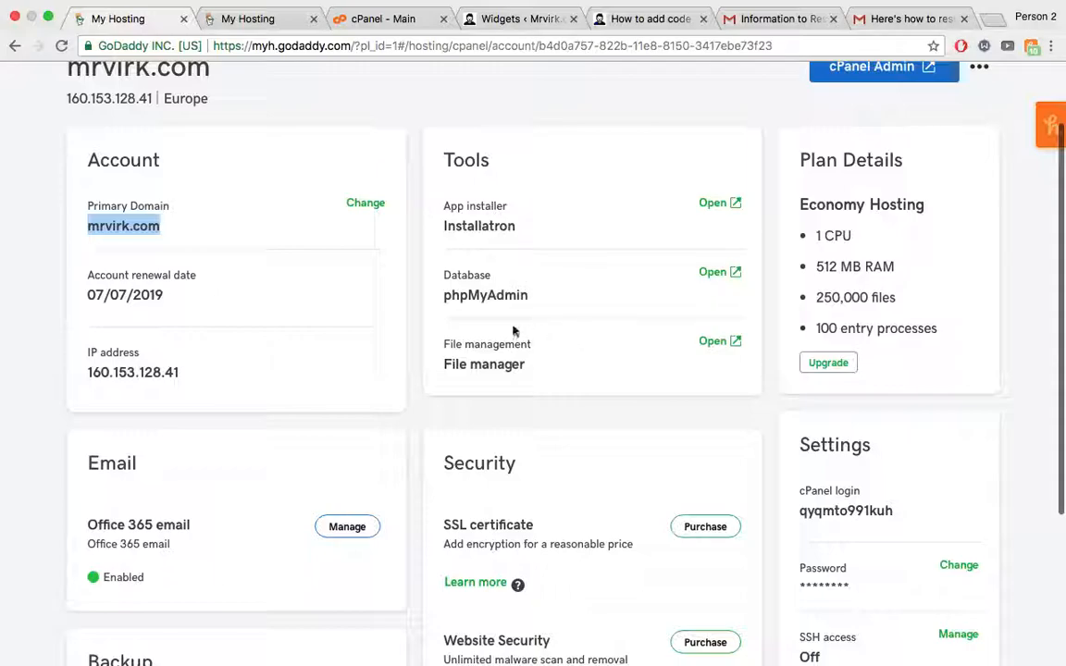
- Examine the hosting tools phpMyAdmin and File manager, the email, backup and security options, and the cPanel login settings
left_click_drag(460, 295, 517, 294)
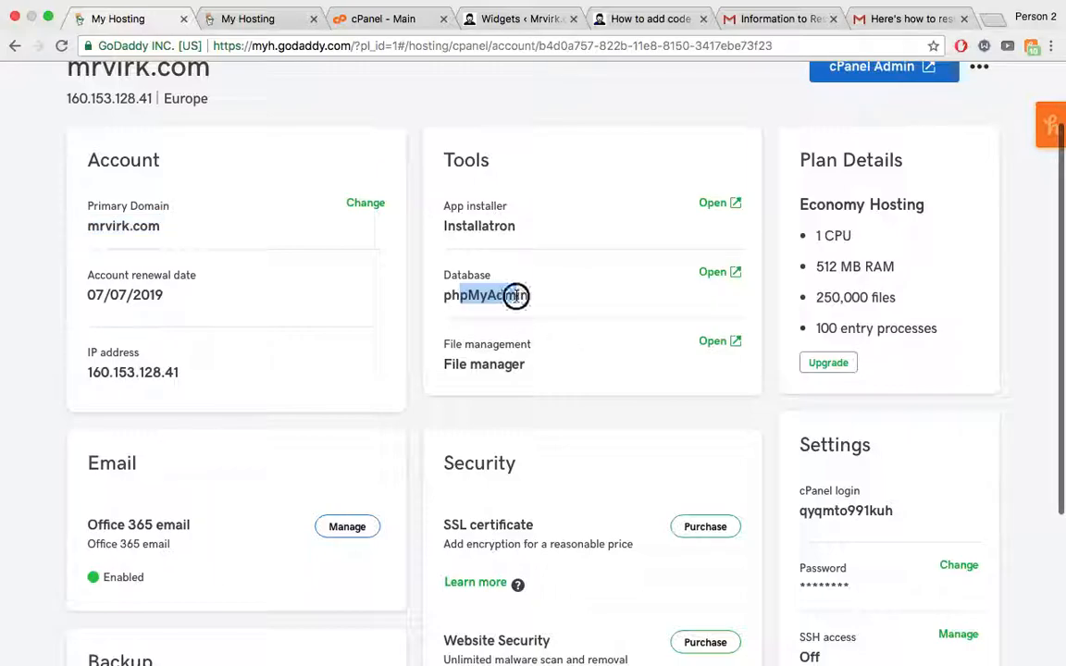
left_click(516, 295)
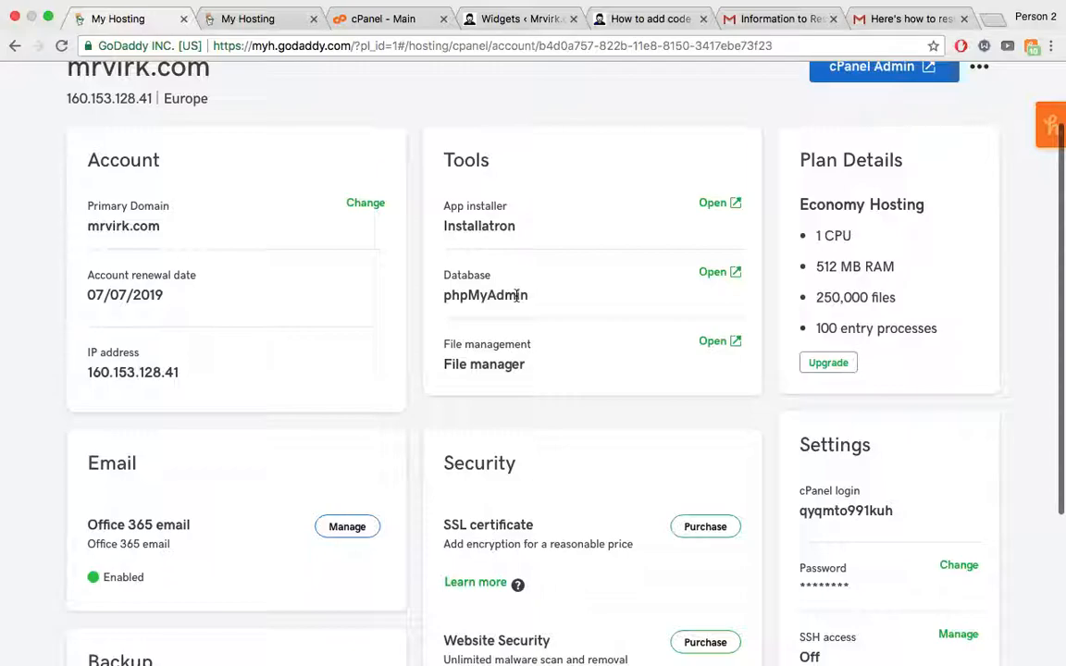
scroll(516, 295, "down", 1)
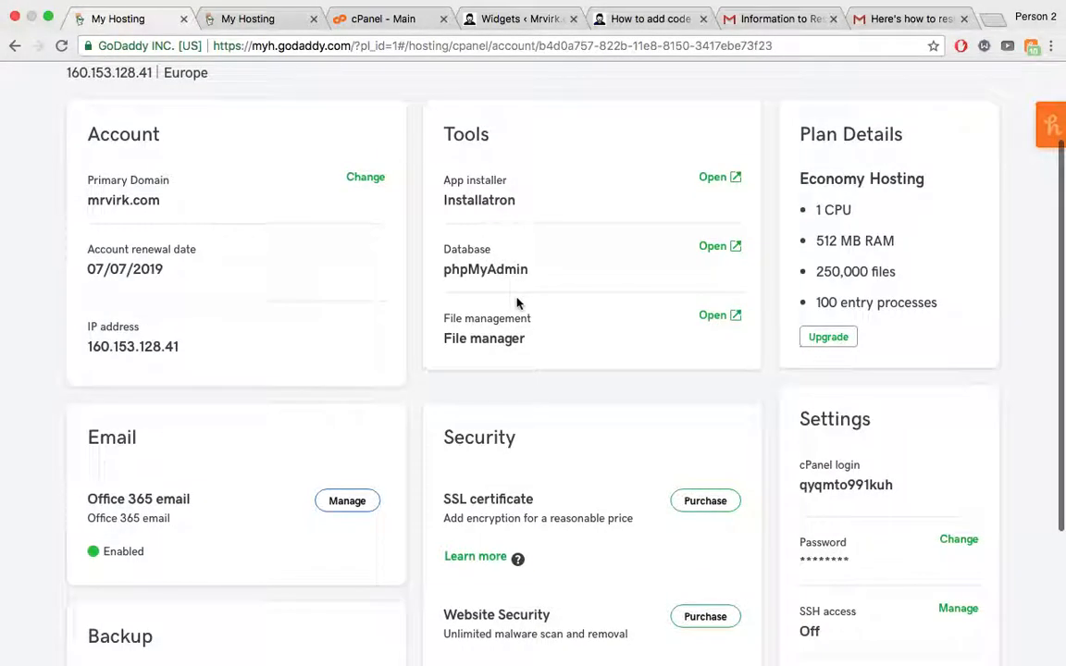
left_click(466, 344)
scroll(305, 500, "down", 3)
scroll(463, 370, "down", 2)
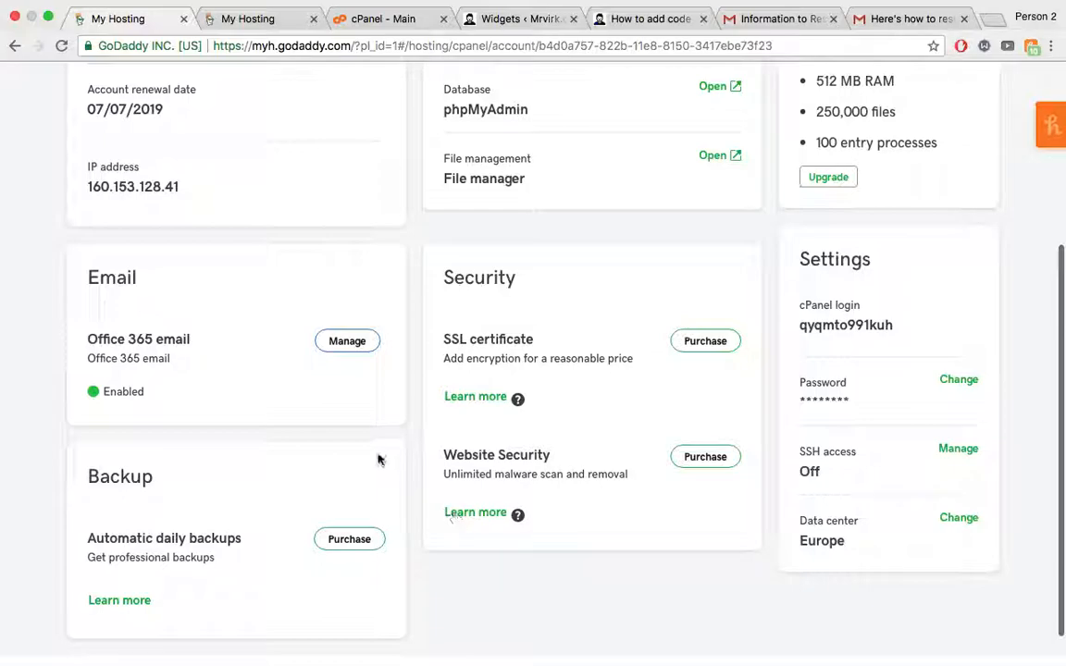
scroll(611, 248, "up", 3)
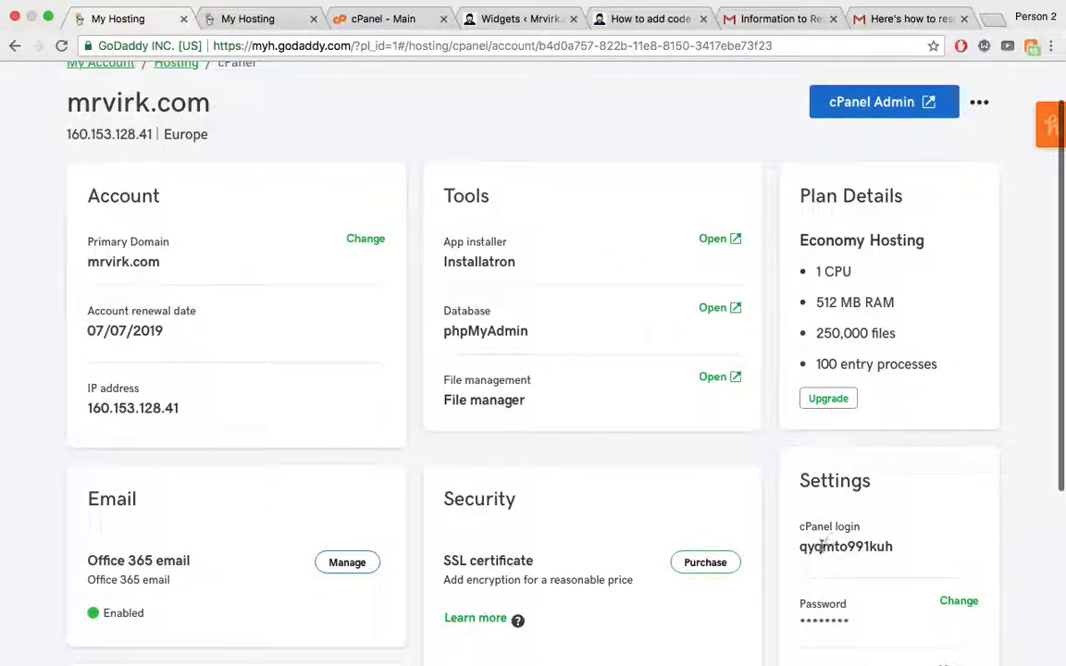
left_click_drag(822, 546, 826, 525)
left_click(912, 564)
scroll(904, 552, "down", 3)
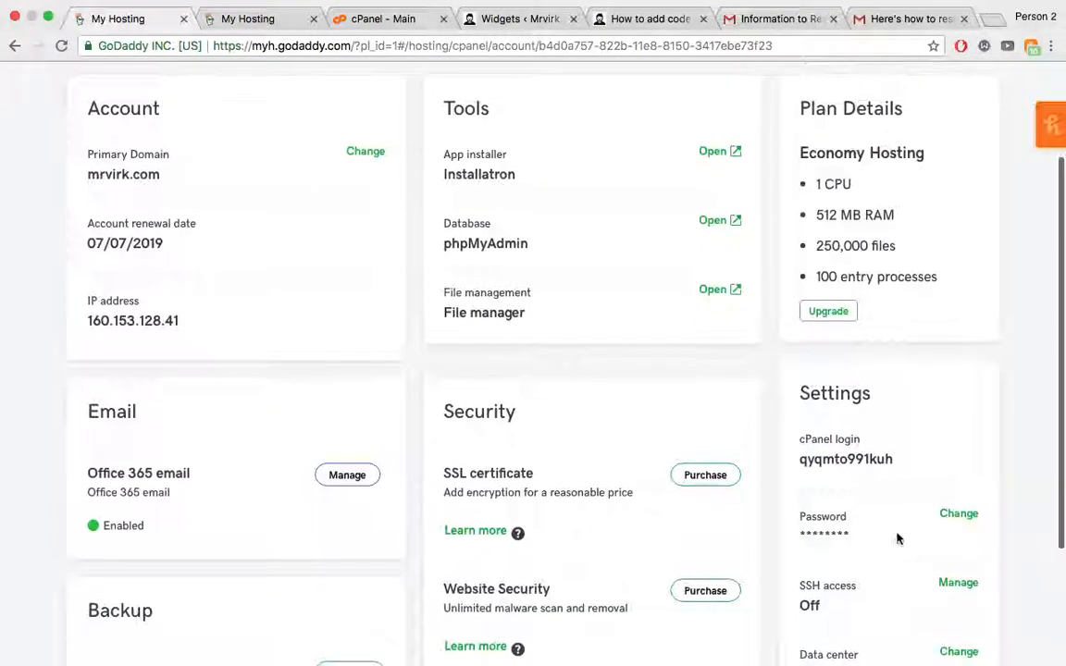
scroll(921, 386, "up", 4)
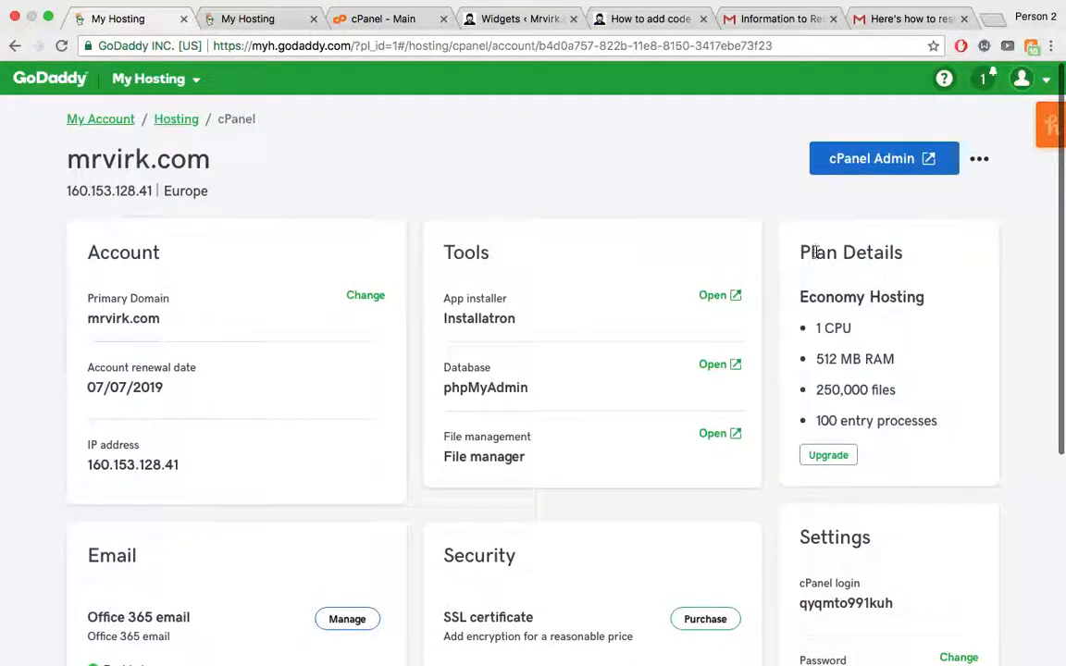
- Examine the Economy Hosting plan details for its CPU, RAM, file and entry process limits
left_click_drag(801, 297, 907, 303)
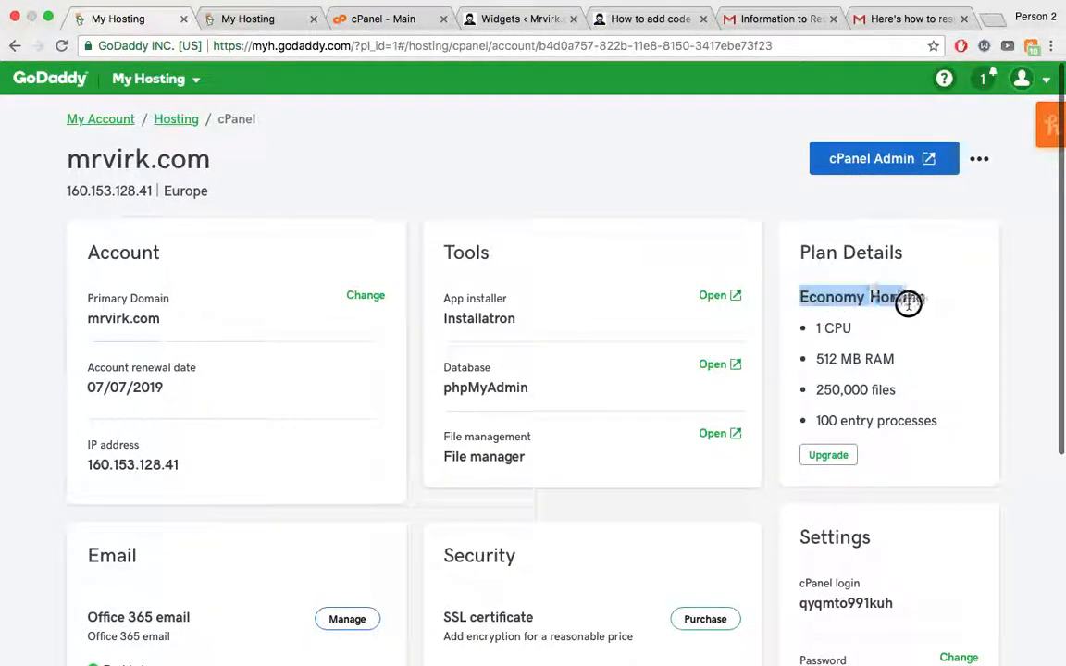
left_click(837, 302)
left_click_drag(877, 301, 923, 299)
left_click(904, 297)
left_click_drag(818, 327, 834, 364)
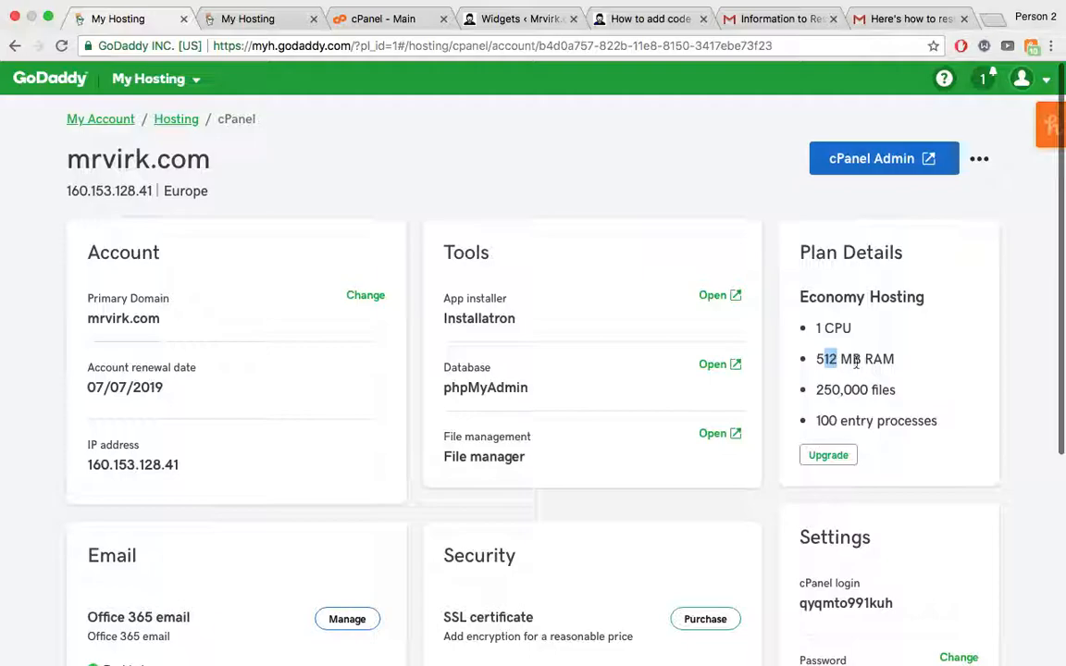
right_click(853, 361)
left_click(844, 373)
left_click(821, 390)
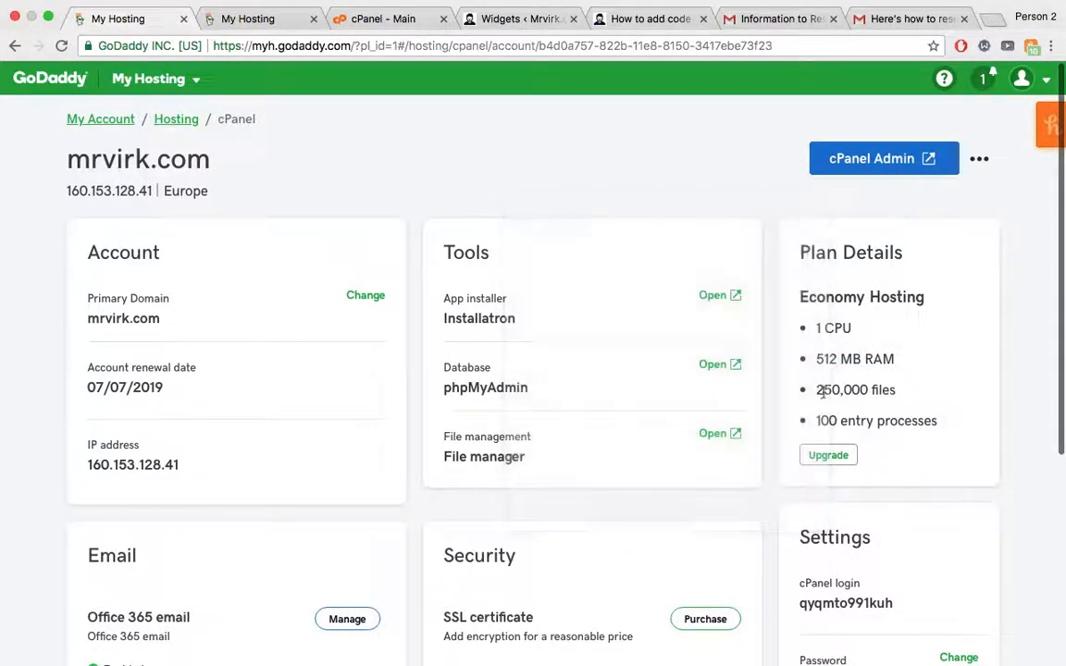
left_click_drag(818, 393, 899, 390)
left_click(869, 425)
scroll(888, 460, "down", 3)
scroll(888, 460, "up", 3)
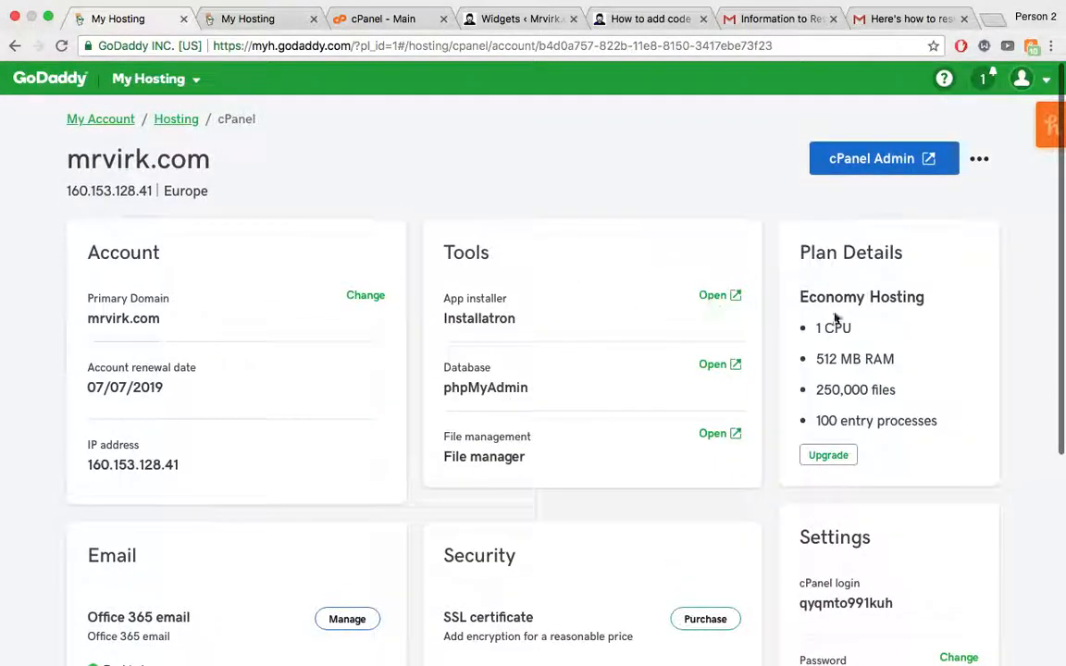
- Open cPanel Admin for the hosted site and dismiss the PHP 7 and 7.1 update notice
left_click(887, 159)
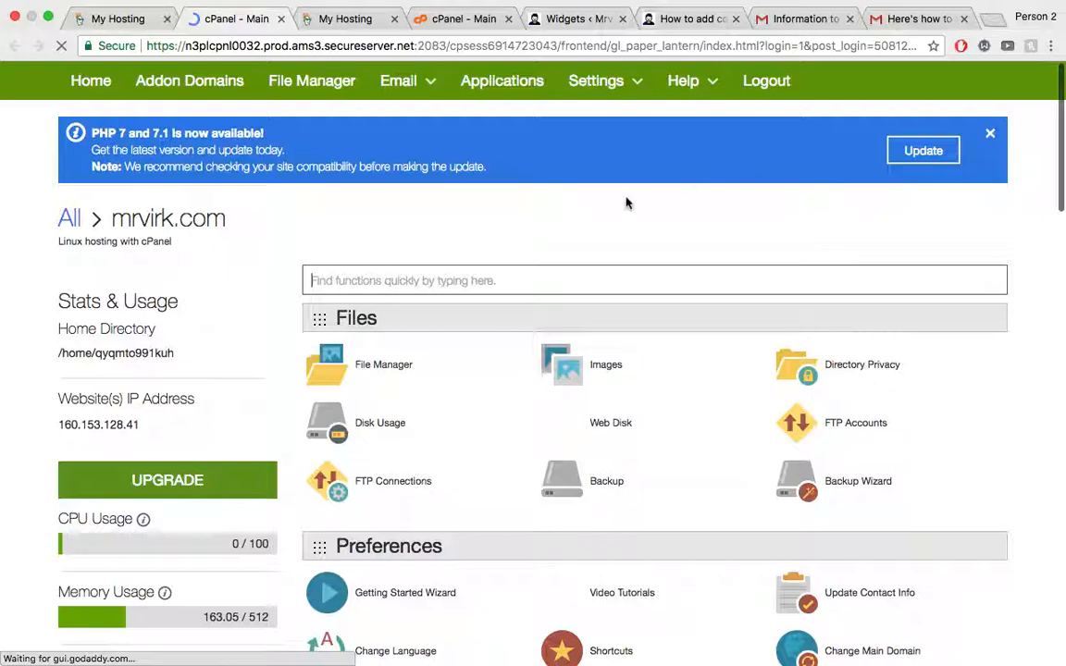
left_click_drag(95, 133, 276, 150)
left_click(117, 133)
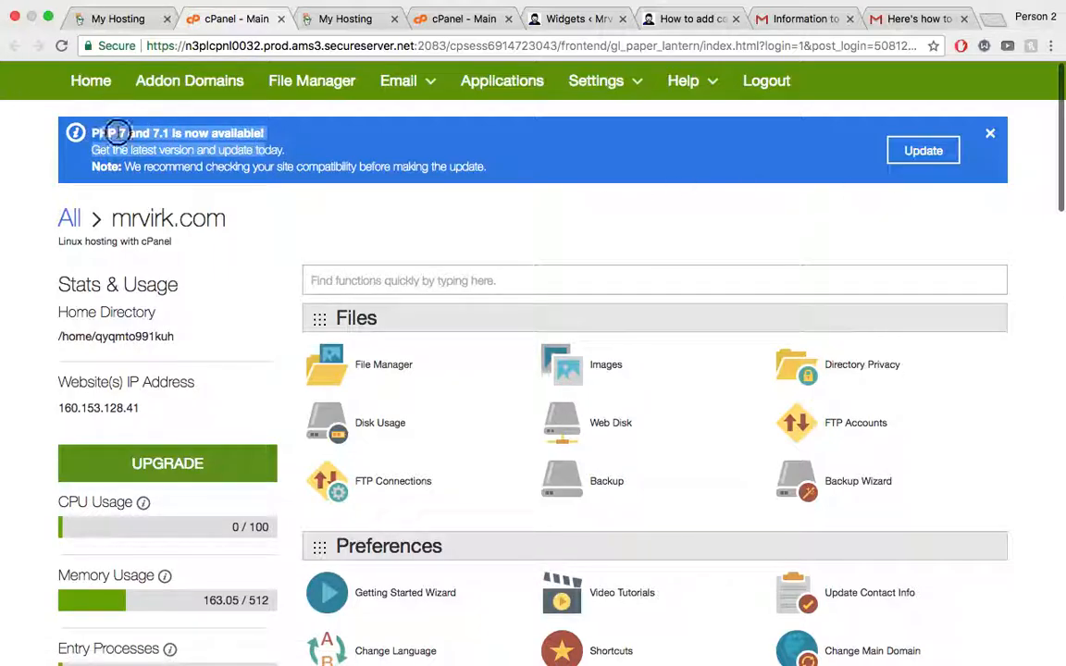
left_click_drag(118, 132, 271, 136)
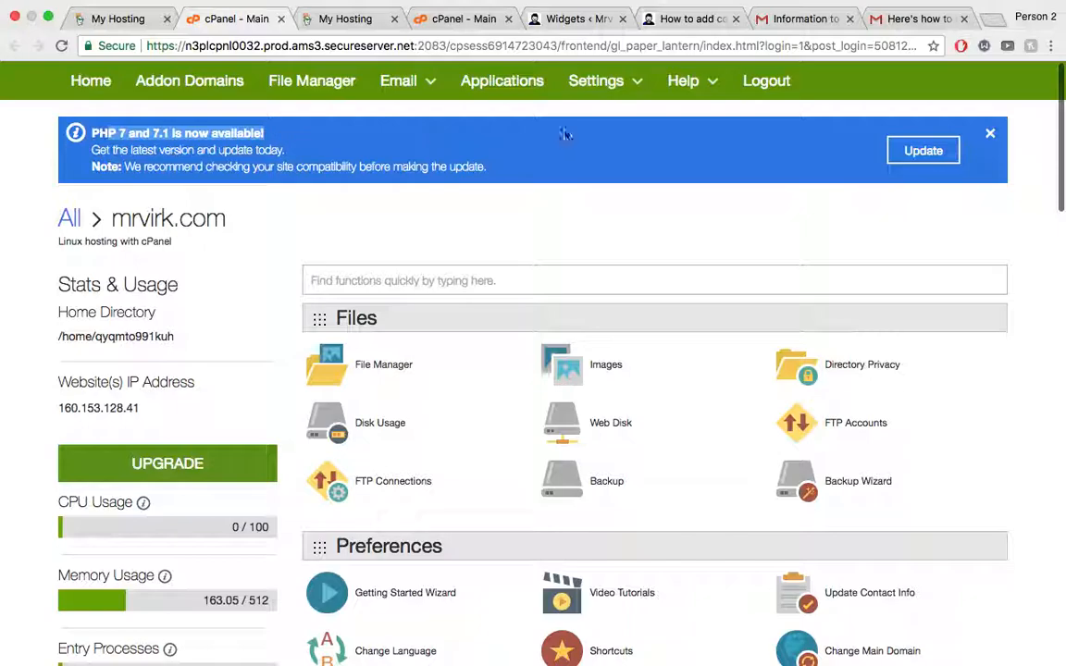
left_click(989, 137)
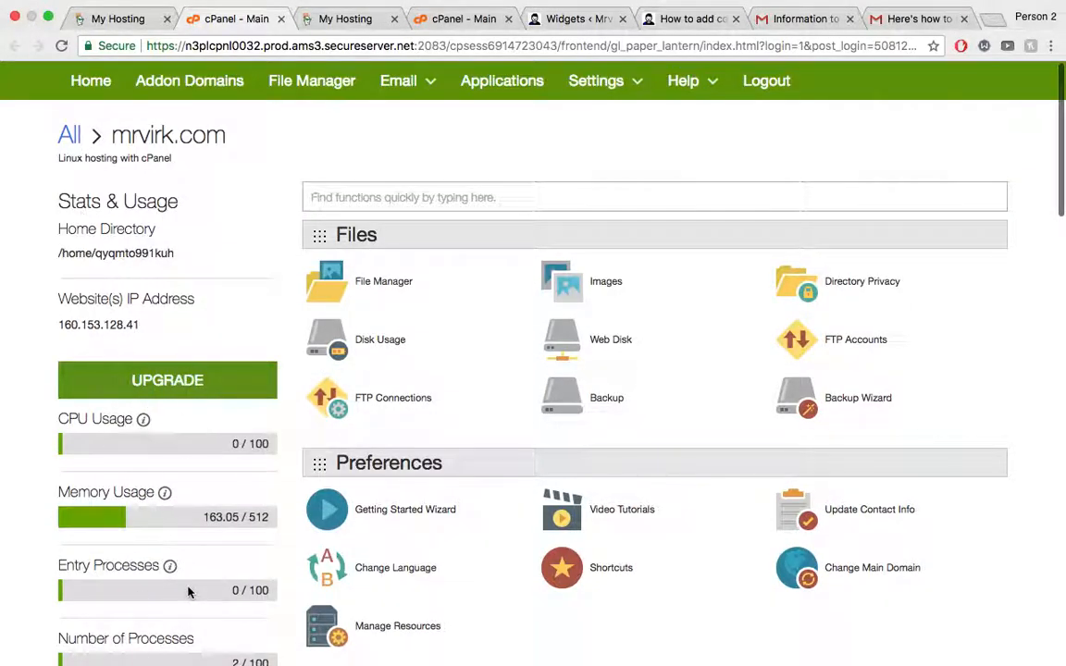
- Examine the home directory and the website's IP address in the cPanel Stats & Usage information
scroll(120, 294, "down", 3)
scroll(130, 302, "up", 3)
left_click_drag(57, 298, 60, 322)
left_click(192, 299)
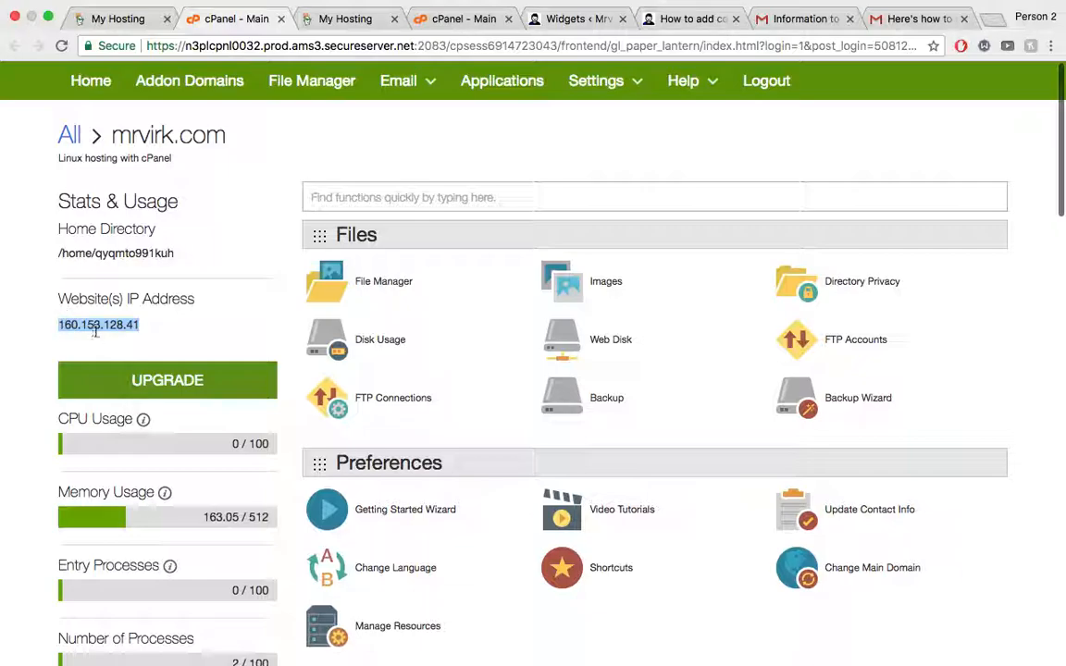
left_click(98, 326)
left_click_drag(63, 255, 179, 257)
left_click(179, 338)
- Examine the CPU usage and memory usage figures in the cPanel Stats & Usage information
scroll(181, 475, "down", 3)
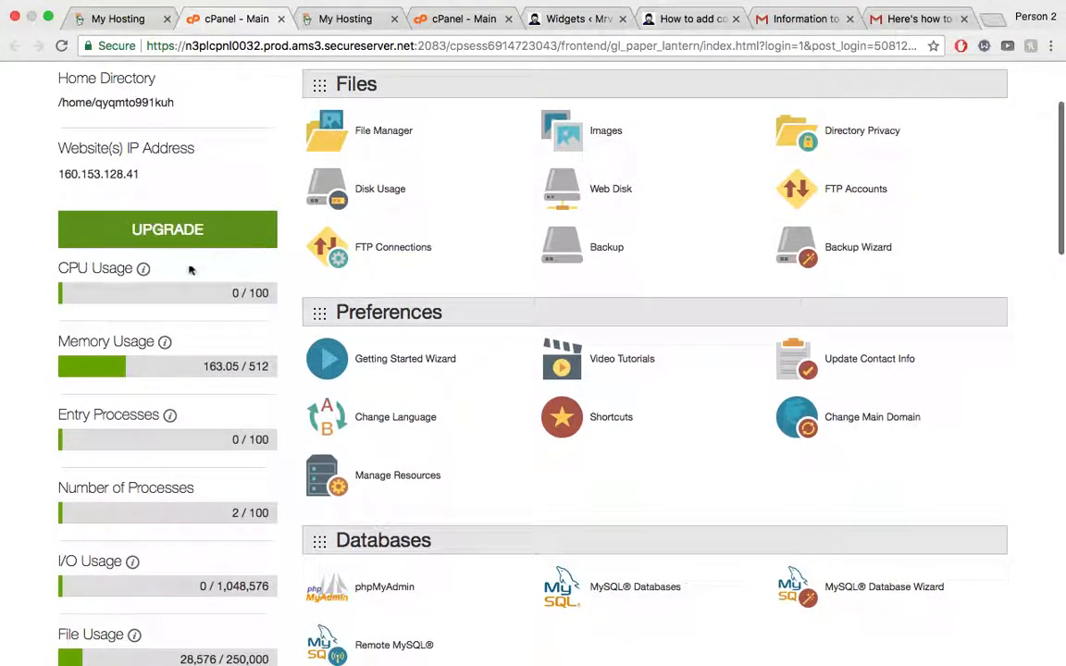
scroll(183, 357, "down", 1)
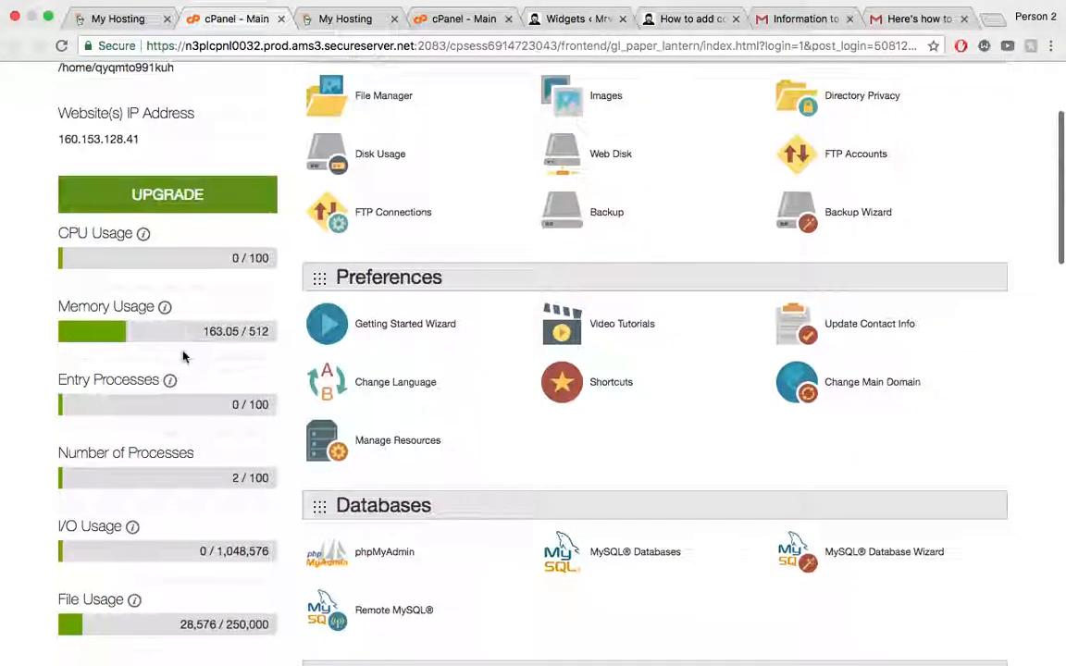
left_click_drag(57, 255, 164, 257)
scroll(200, 309, "down", 1)
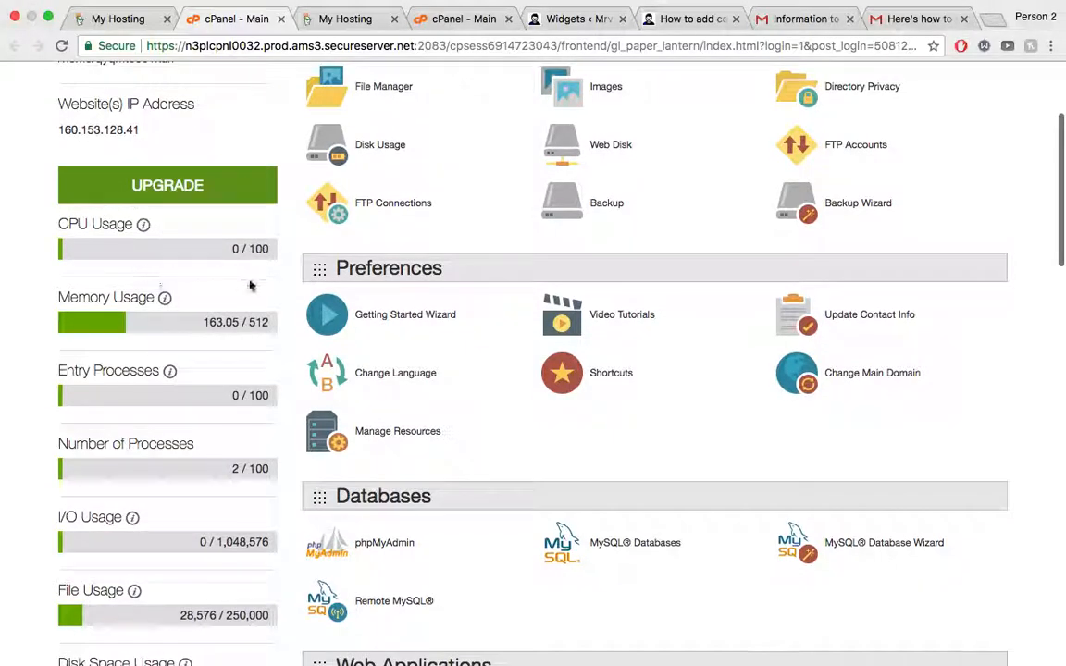
scroll(250, 277, "down", 2)
left_click_drag(248, 268, 263, 266)
left_click(221, 266)
scroll(220, 365, "down", 2)
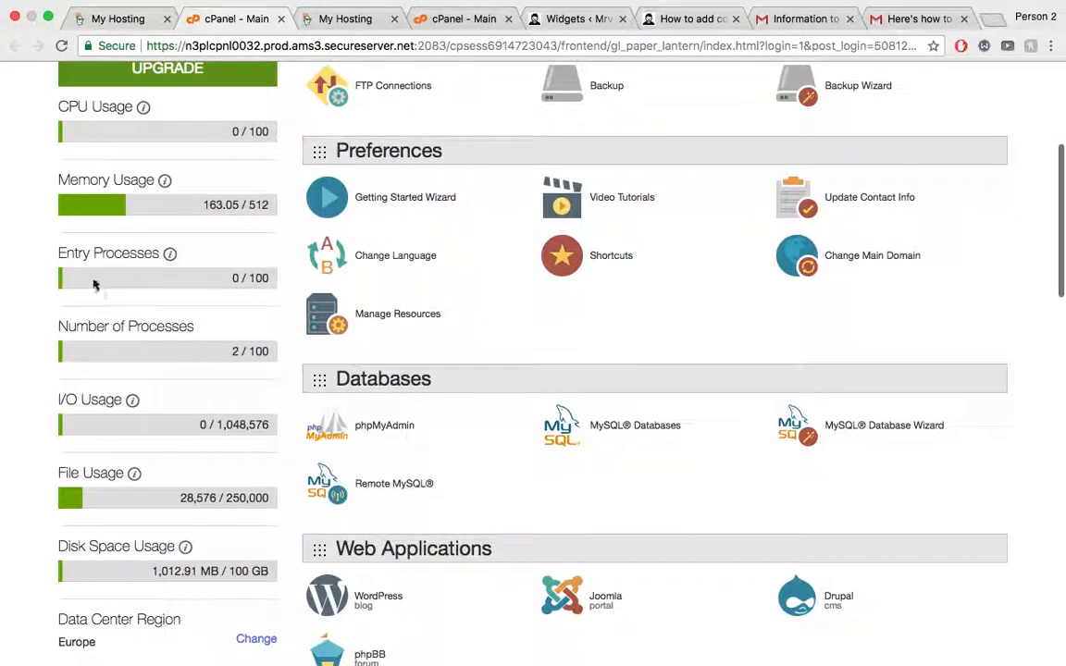
- Examine the process, I/O and file usage figures, and compare the used disk space with its limit
scroll(202, 294, "down", 5)
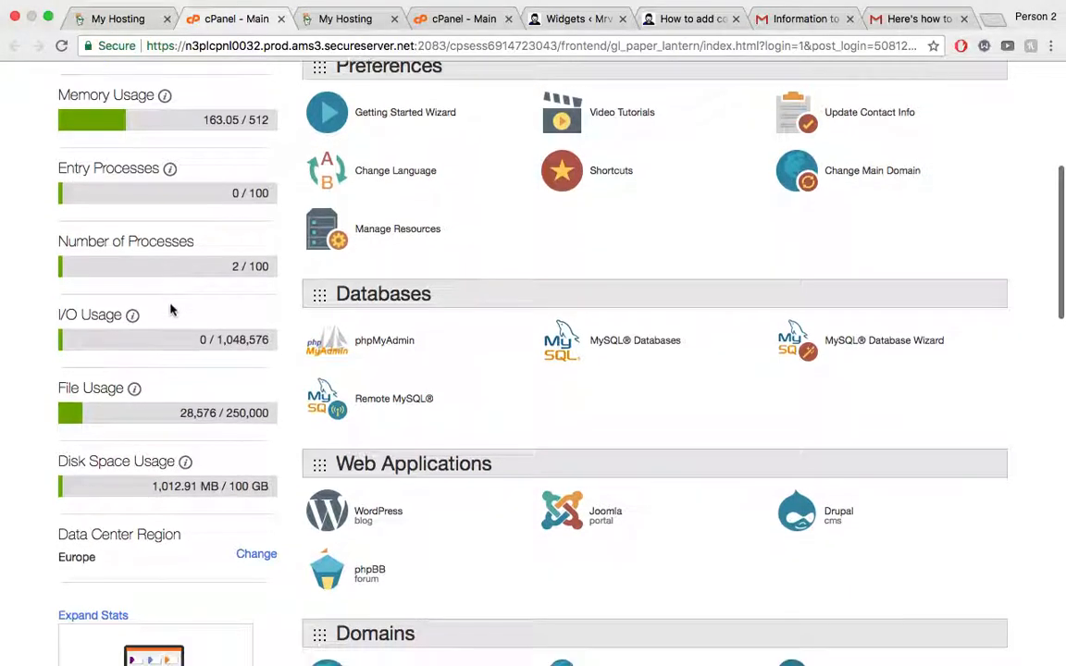
scroll(209, 384, "down", 2)
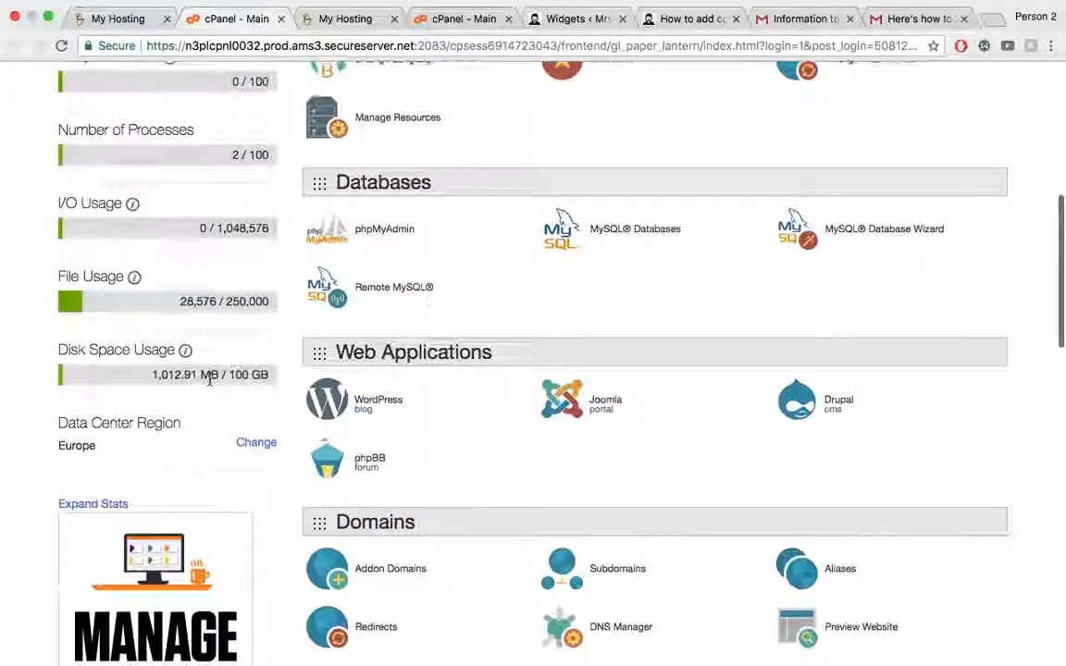
scroll(210, 384, "down", 2)
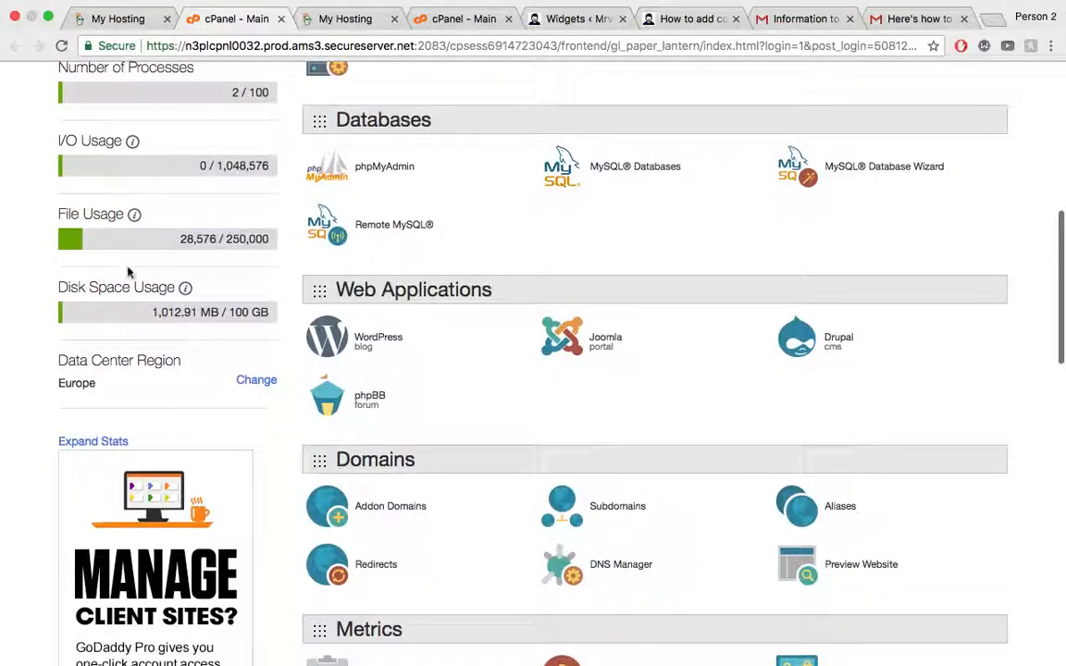
scroll(180, 341, "down", 1)
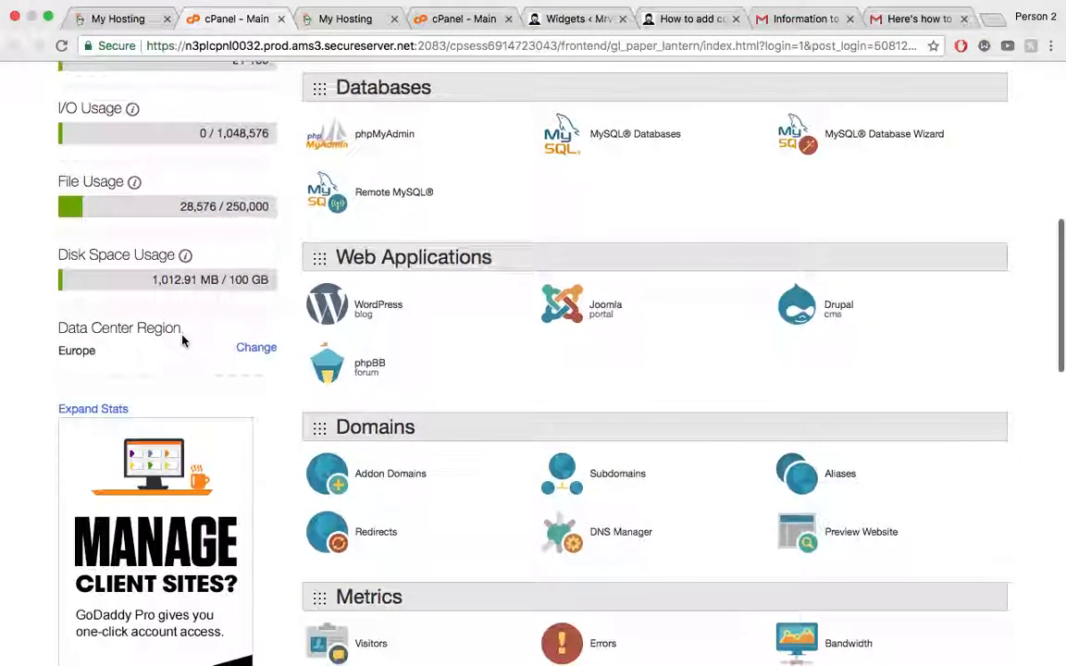
left_click_drag(62, 263, 171, 259)
left_click_drag(78, 257, 147, 261)
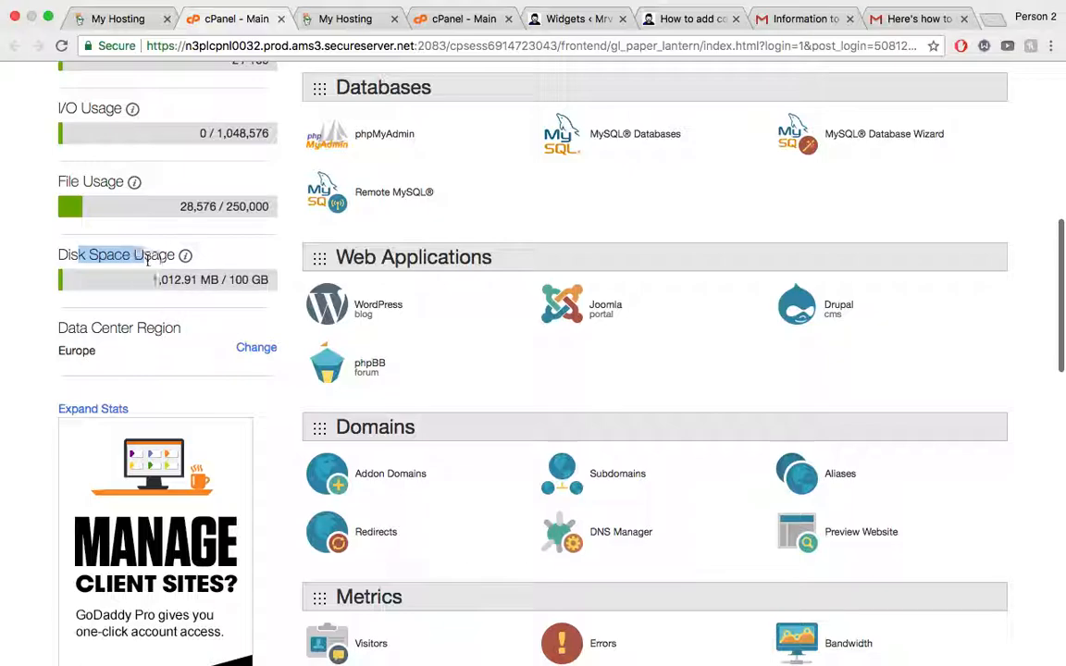
left_click(233, 285)
left_click_drag(242, 283, 268, 282)
left_click_drag(163, 282, 194, 281)
left_click(194, 282)
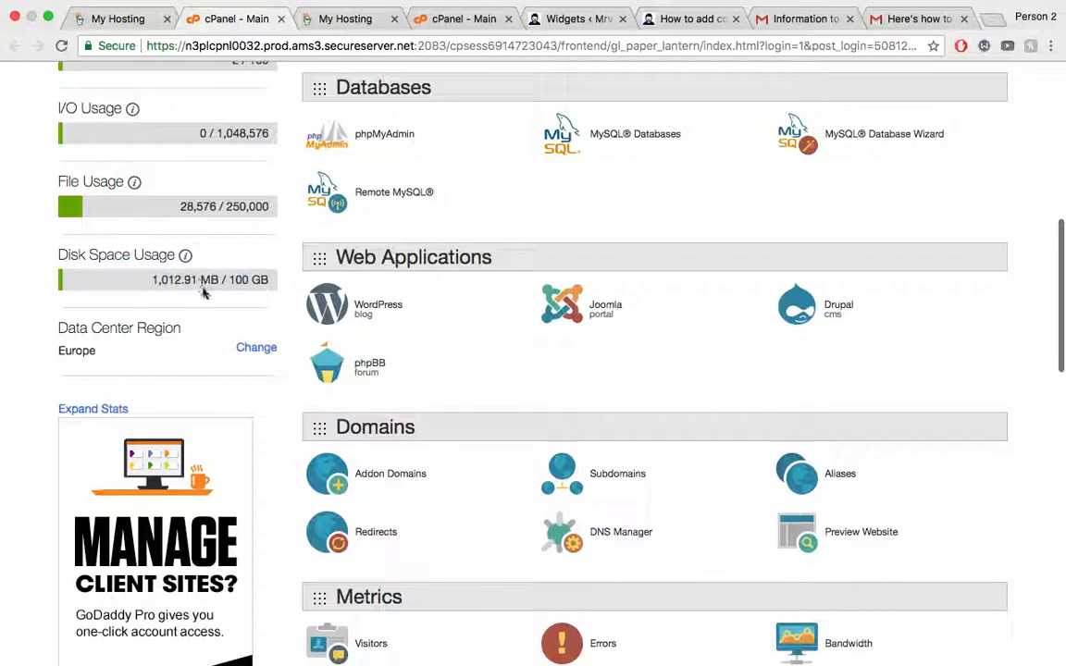
- Examine the hosting account's data center region below the disk space usage
scroll(220, 323, "down", 5)
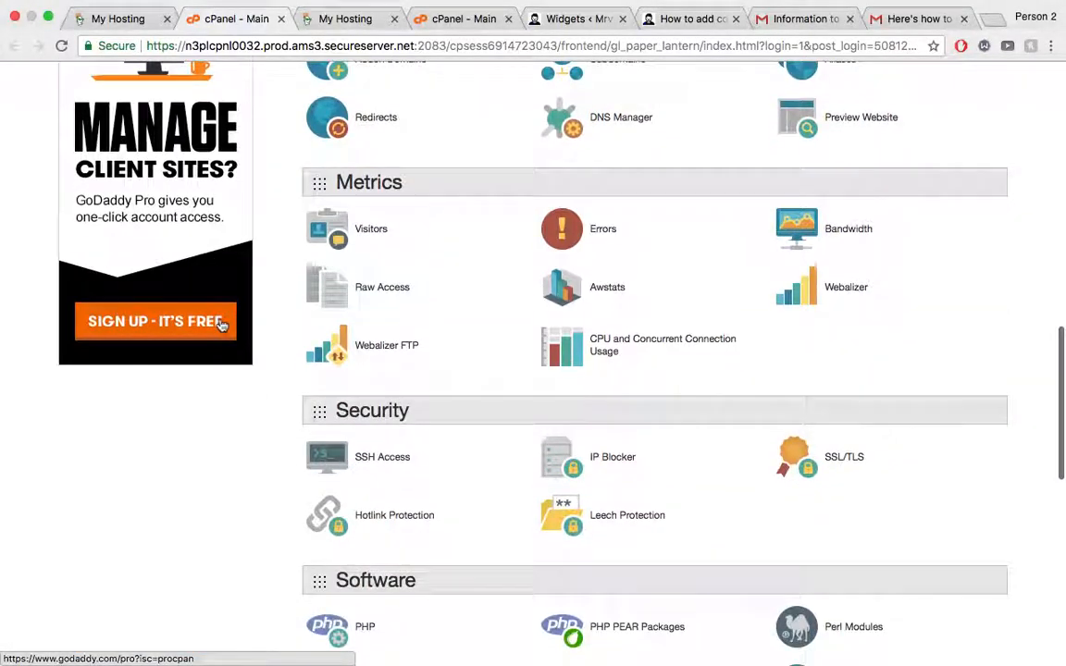
scroll(221, 325, "up", 3)
left_click_drag(58, 205, 167, 203)
left_click(167, 203)
left_click_drag(61, 223, 95, 226)
left_click(97, 226)
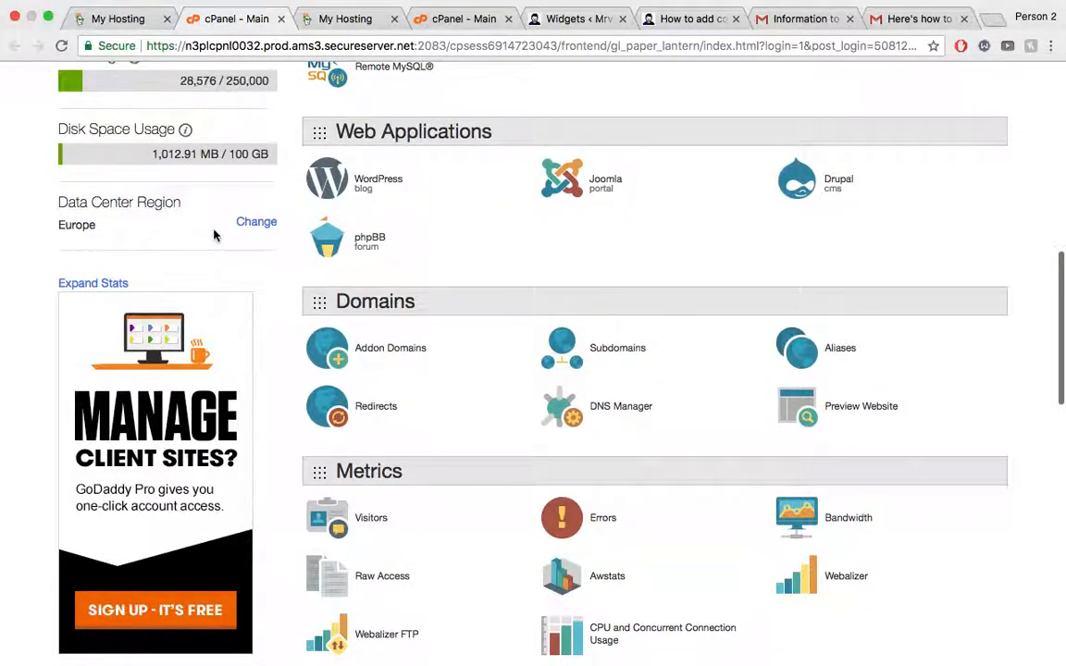
- Examine the cPanel tools in the Files, Preferences, Databases, Web Applications and Domains sections
scroll(214, 234, "up", 3)
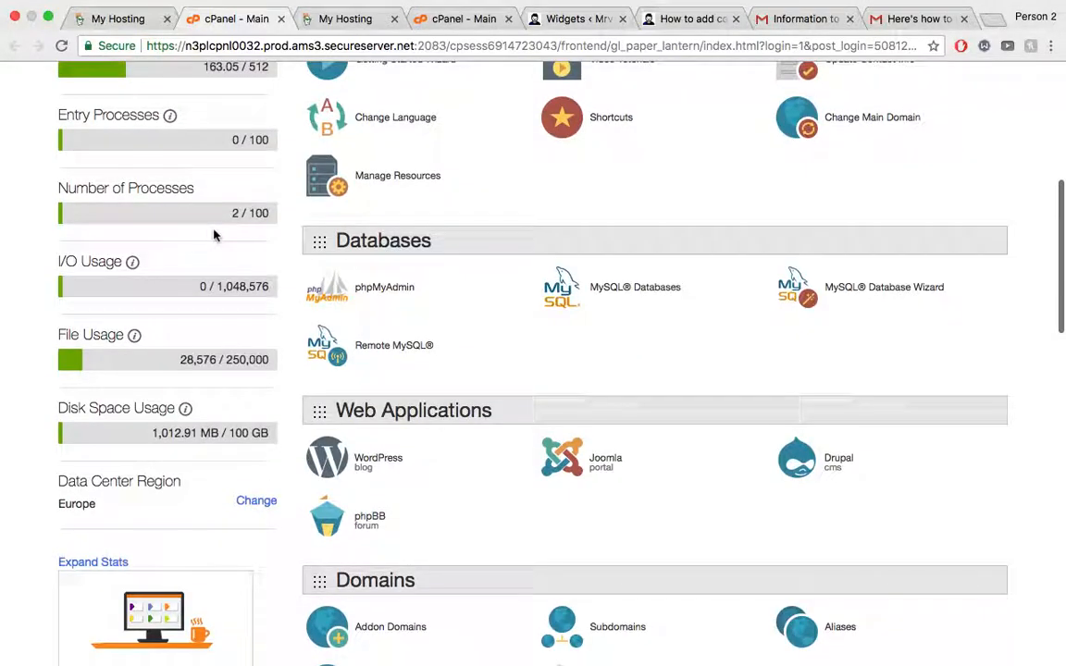
scroll(214, 235, "up", 5)
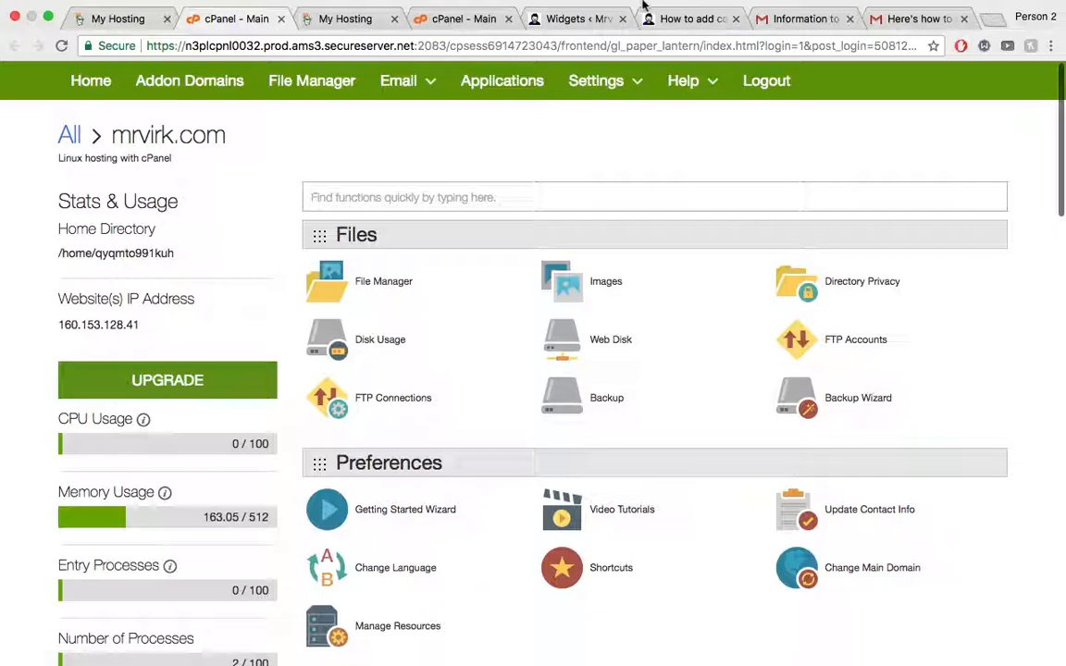
mouse_move(877, 8)
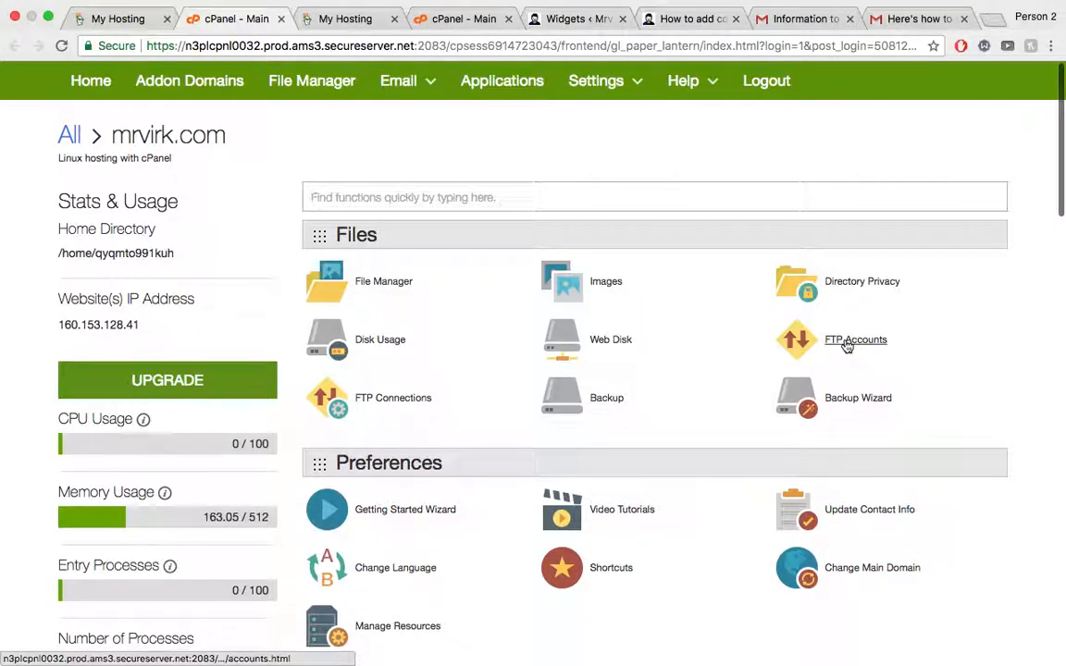
scroll(678, 495, "down", 5)
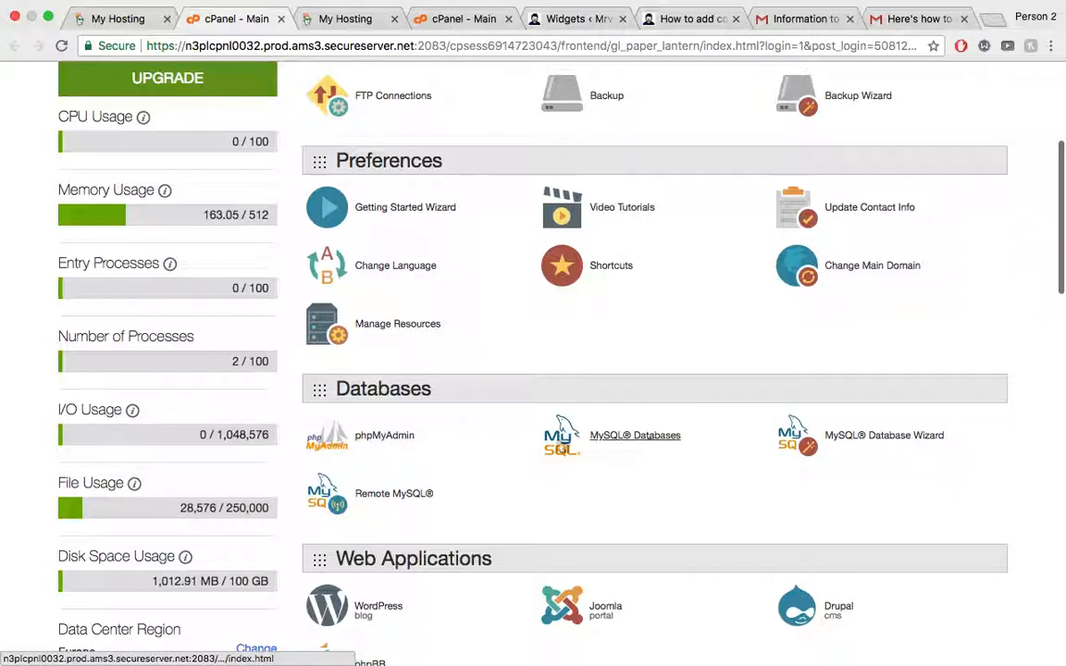
scroll(505, 439, "down", 1)
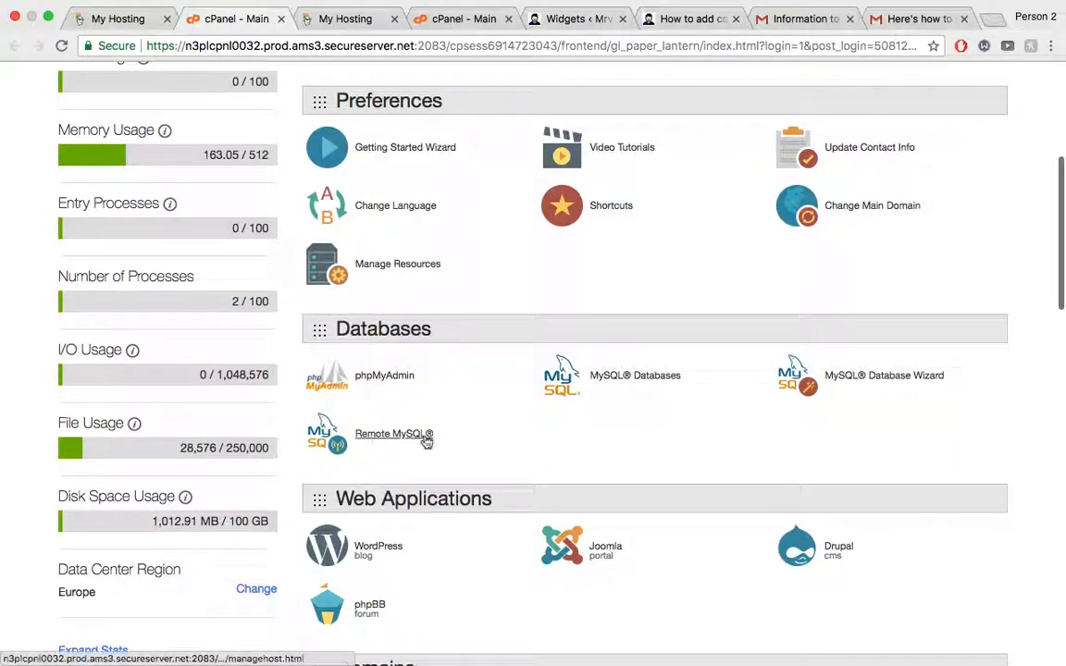
scroll(426, 442, "down", 3)
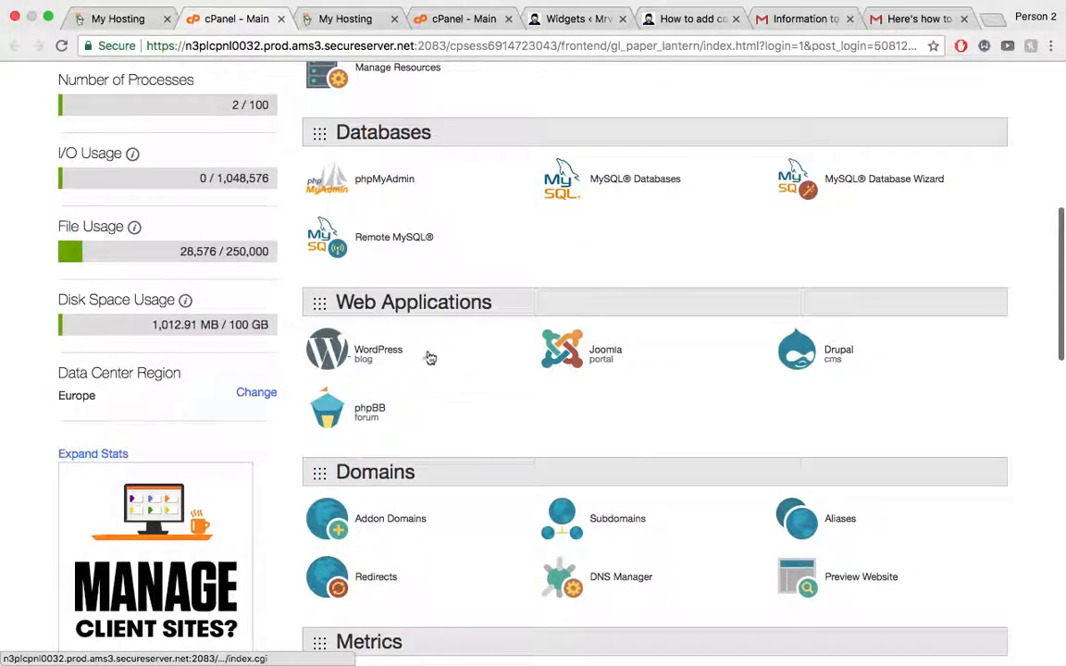
scroll(398, 370, "down", 4)
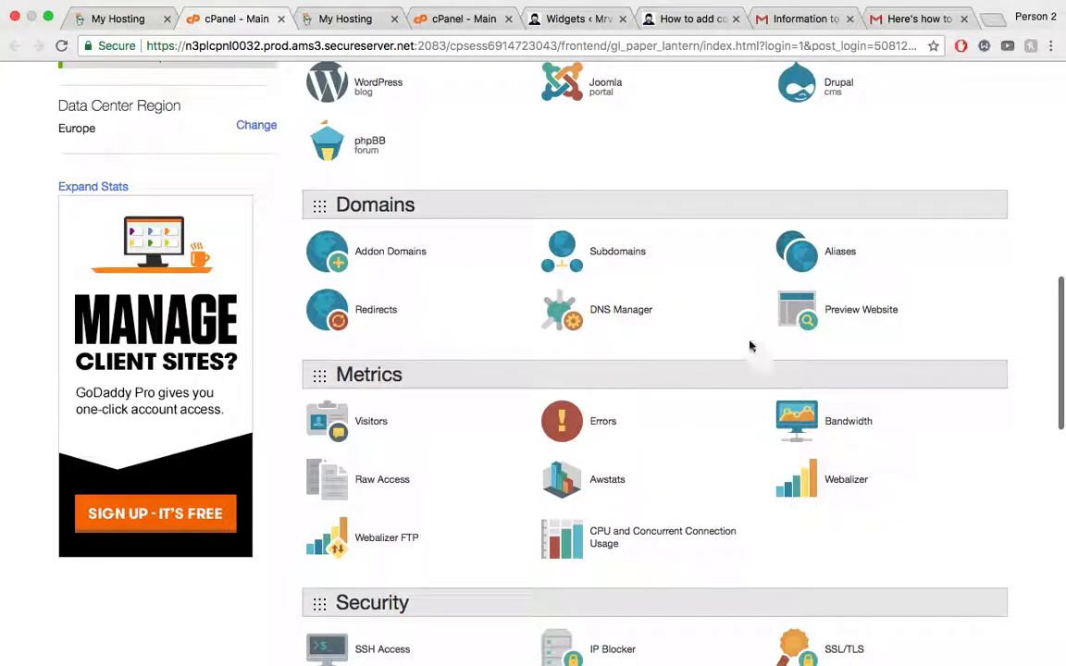
- Examine the Metrics and Security tools, including CPU and Concurrent Connection Usage and SSL/TLS
scroll(699, 416, "down", 2)
scroll(700, 415, "down", 2)
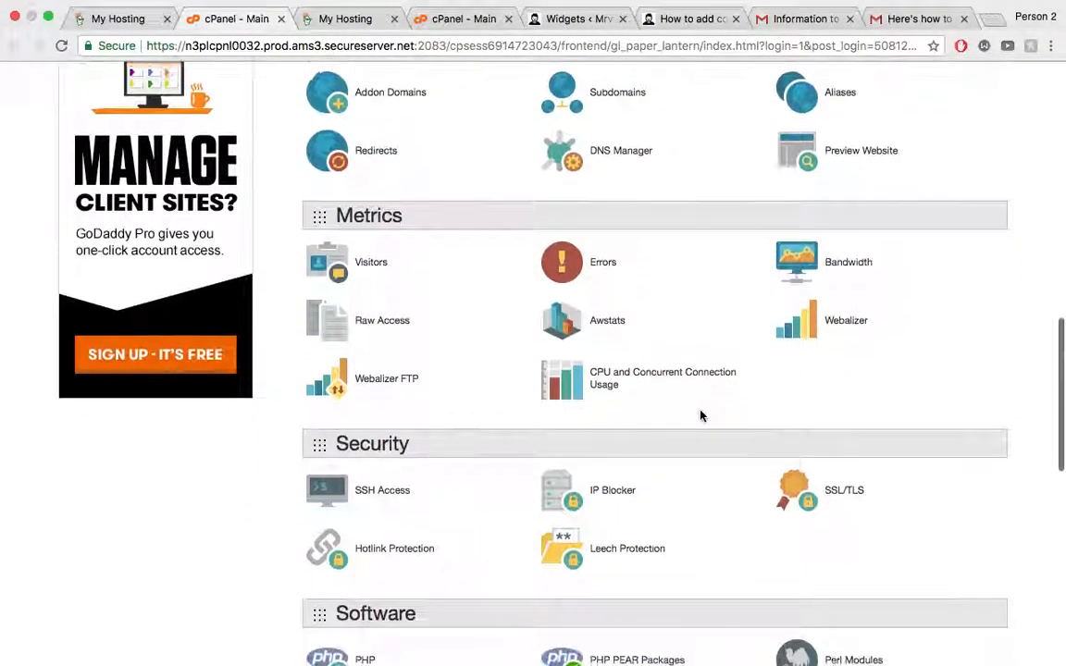
scroll(700, 416, "down", 2)
scroll(700, 415, "down", 3)
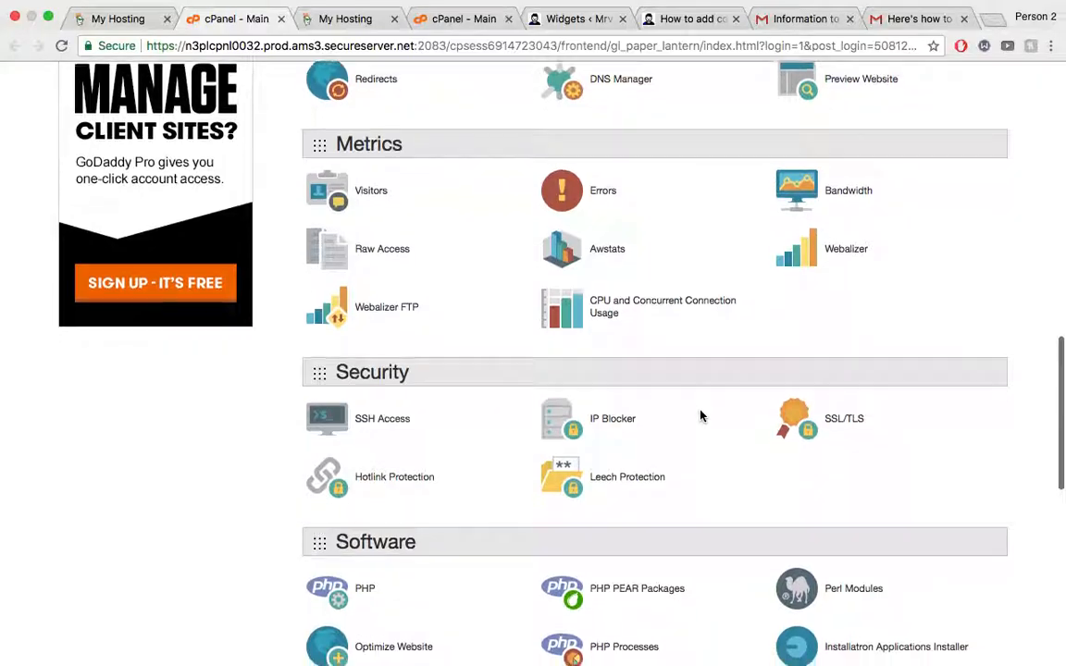
scroll(685, 407, "down", 1)
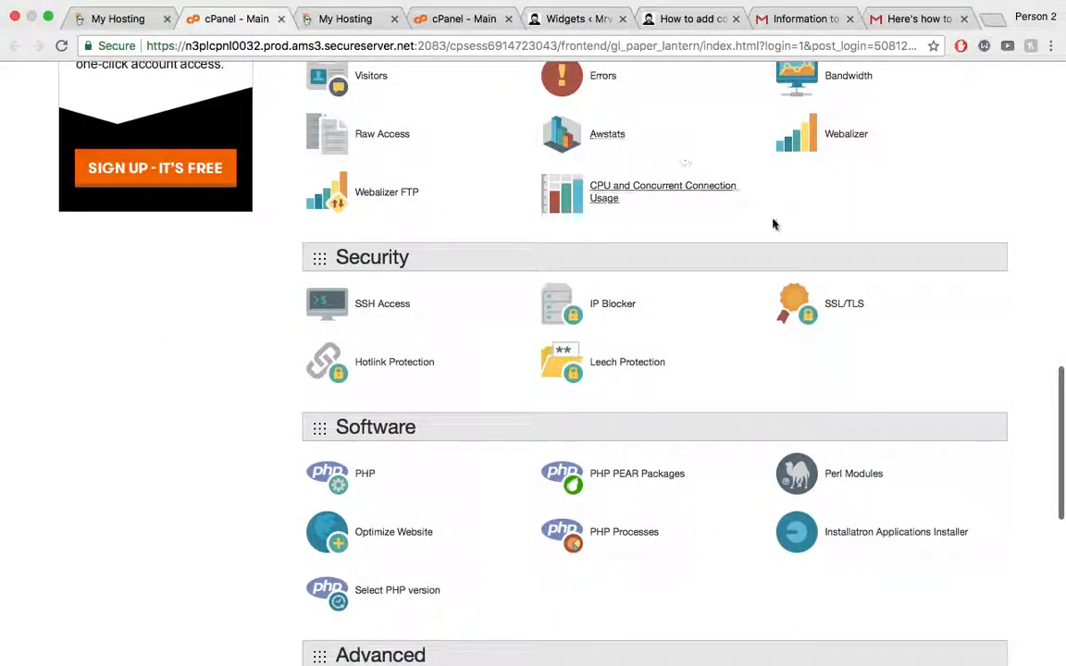
scroll(737, 386, "down", 2)
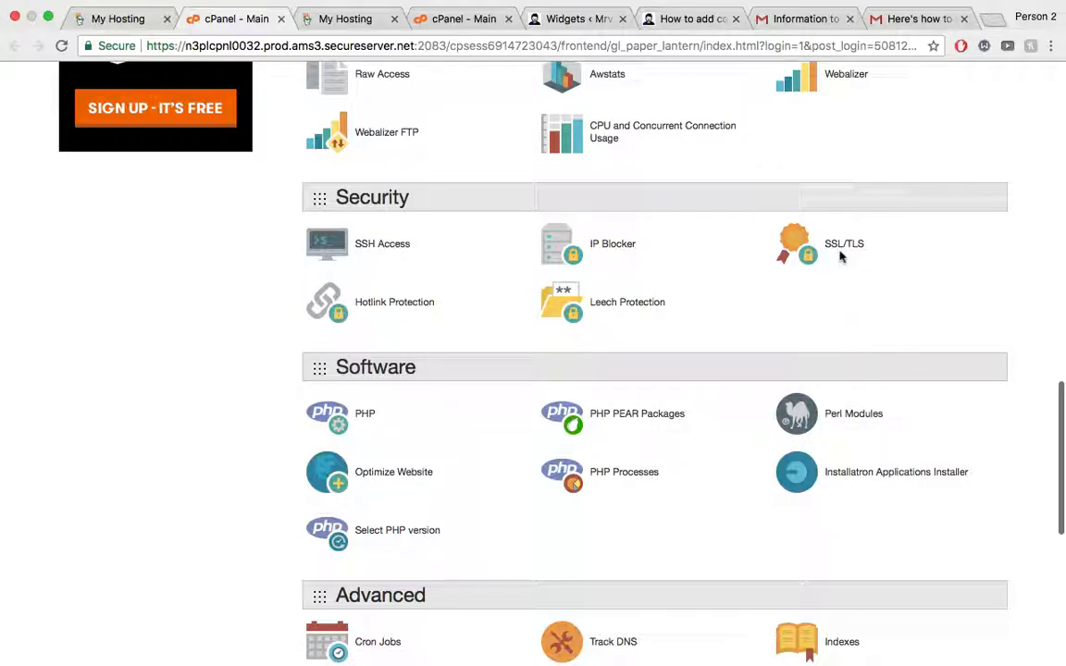
- Examine the tools in the Software, Advanced and Email sections of cPanel
scroll(789, 490, "down", 5)
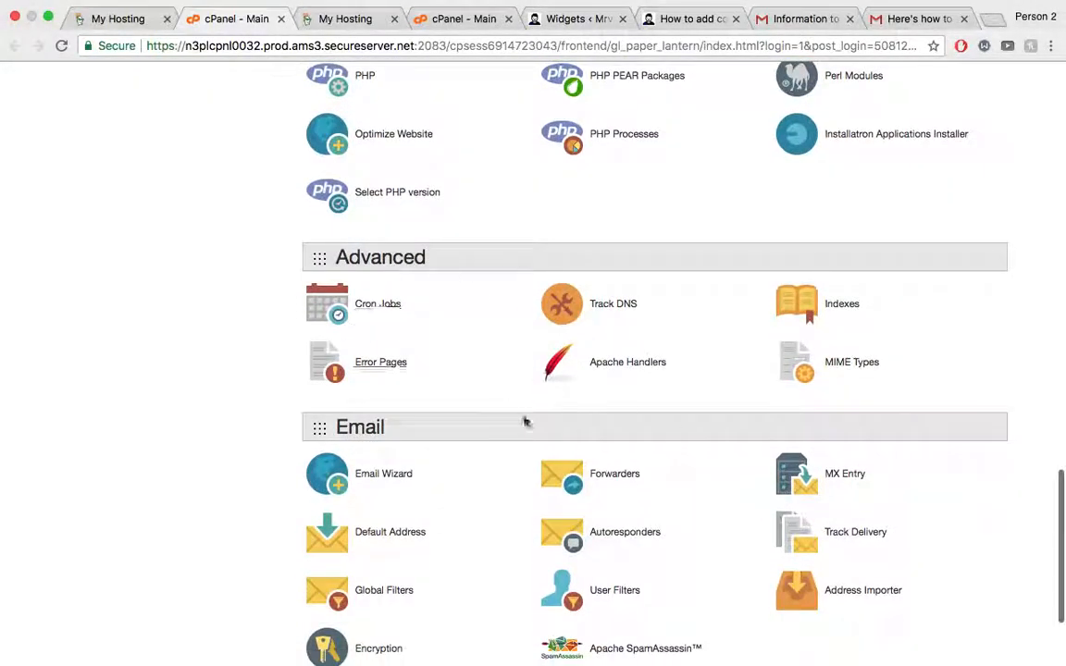
scroll(552, 419, "down", 3)
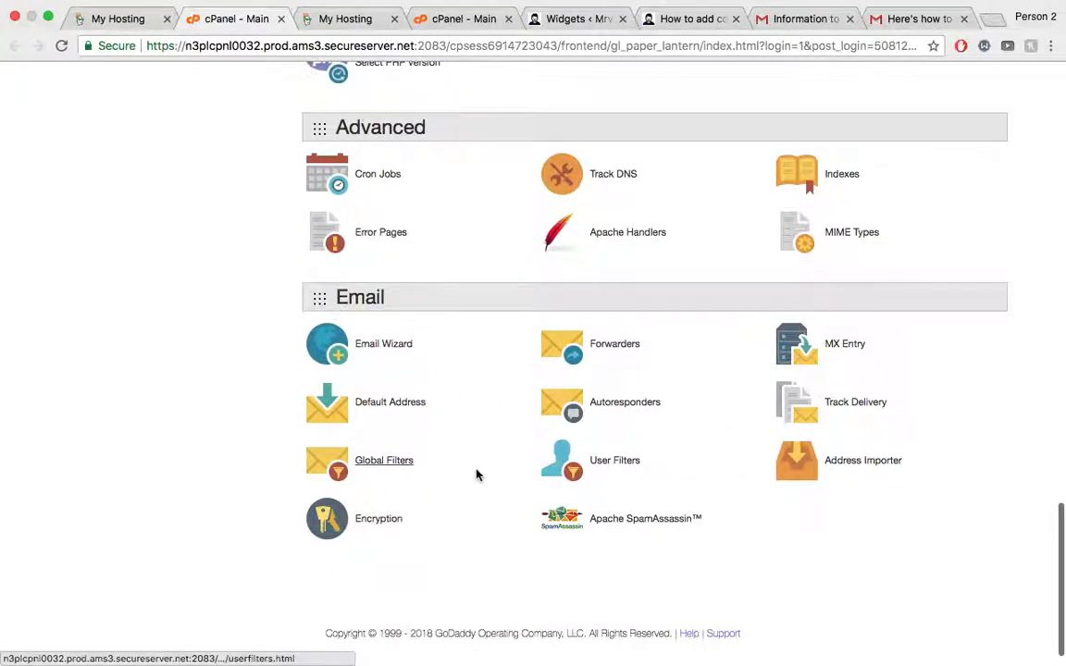
scroll(600, 446, "up", 3)
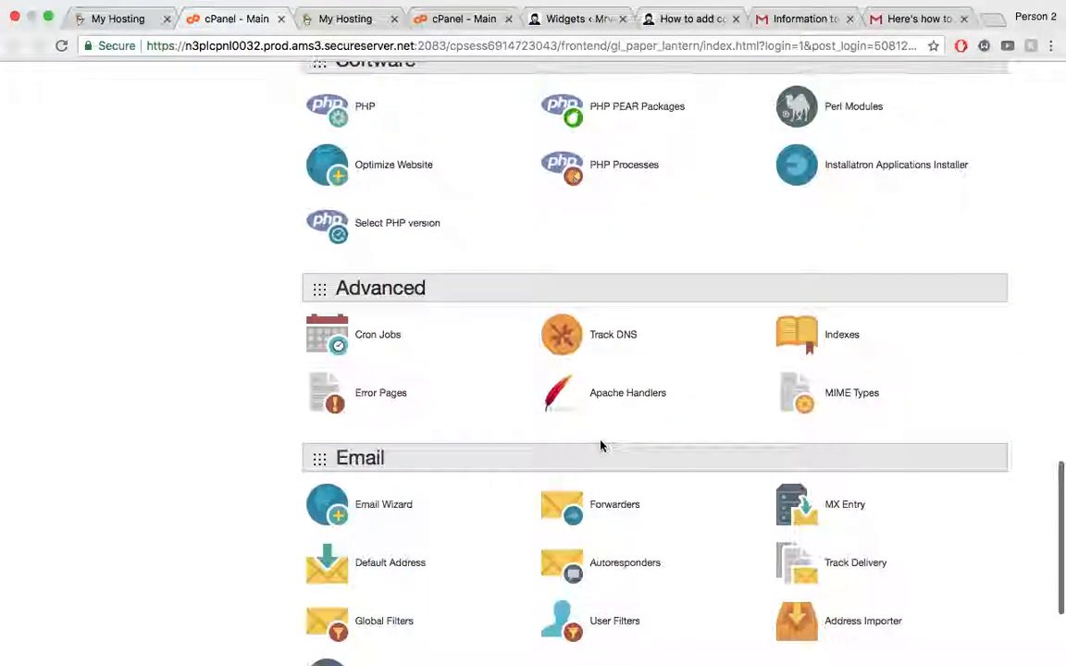
scroll(600, 446, "down", 4)
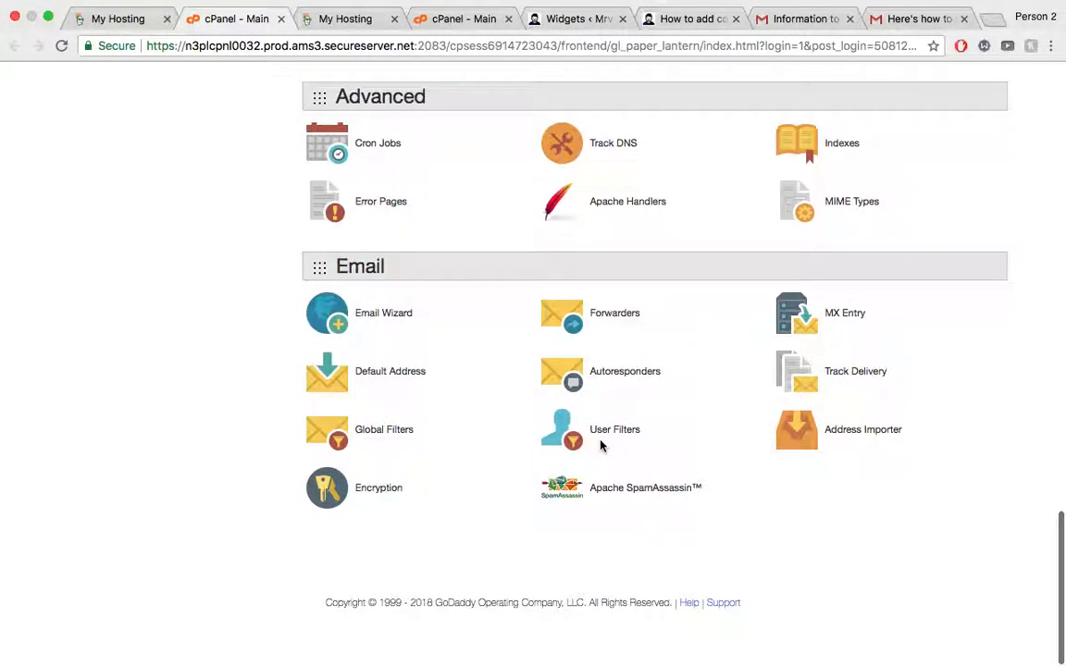
scroll(601, 446, "up", 5)
scroll(600, 446, "up", 4)
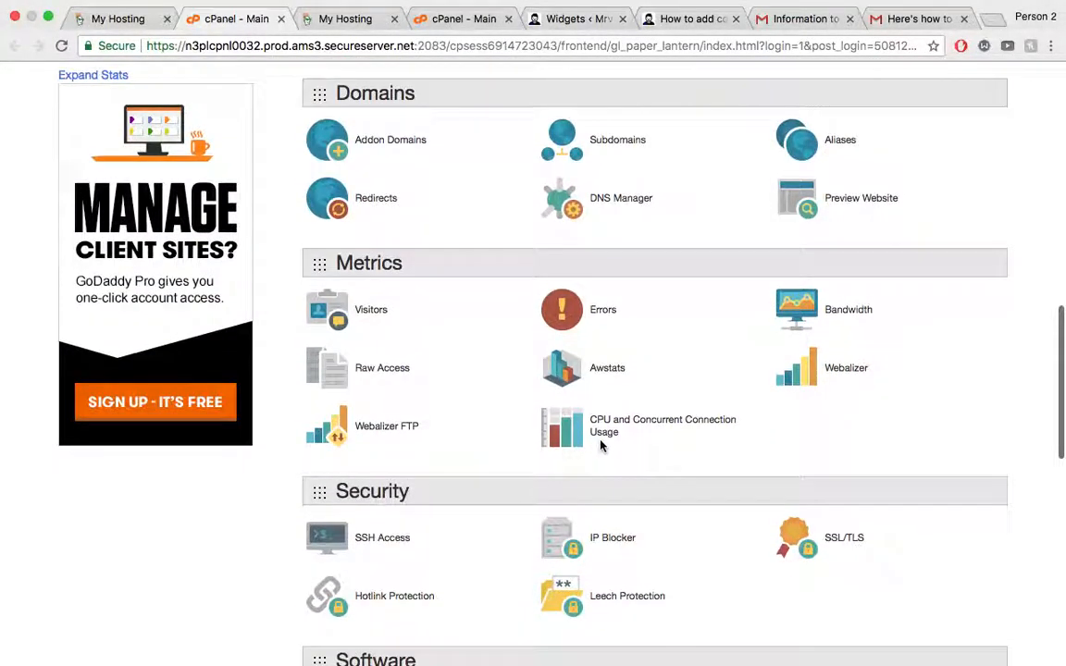
- Switch to the open WordPress blog article and highlight the mrvirk.com domain in its web address
left_click(684, 25)
left_click_drag(185, 46, 245, 45)
left_click(245, 45)
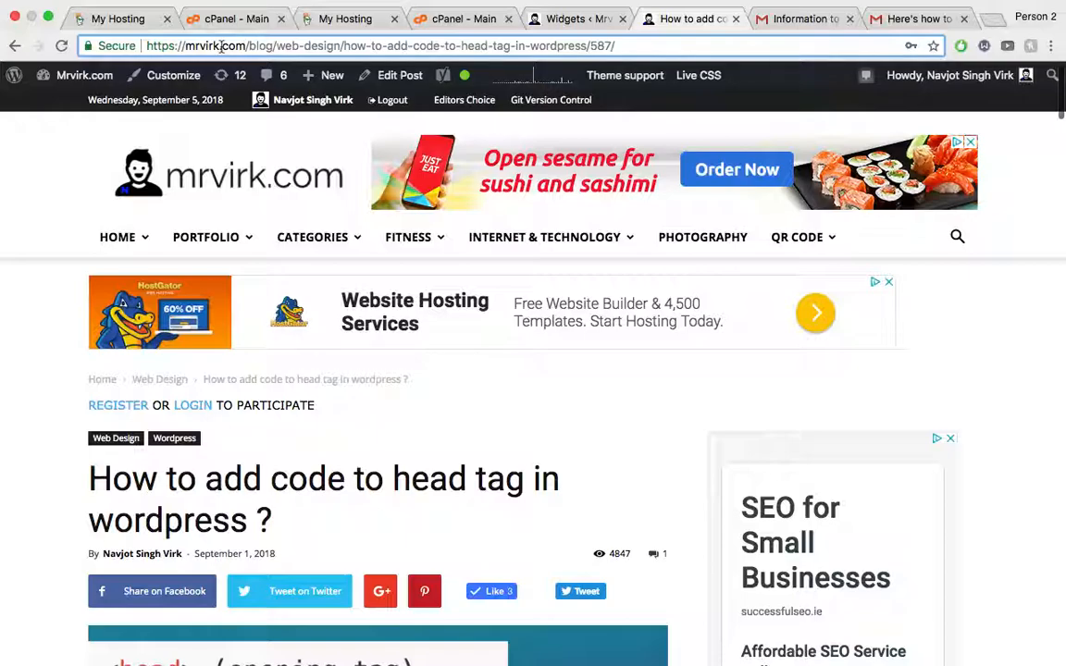
- Return to the other open cPanel page, open its File Manager in a new tab and switch to it
left_click(445, 21)
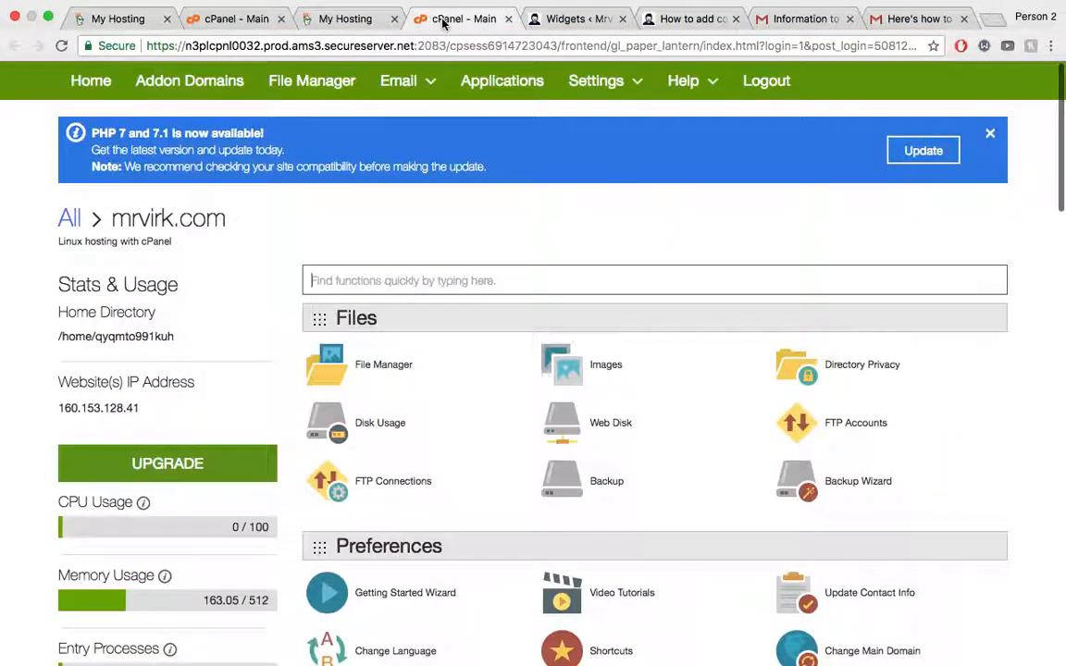
right_click(379, 368)
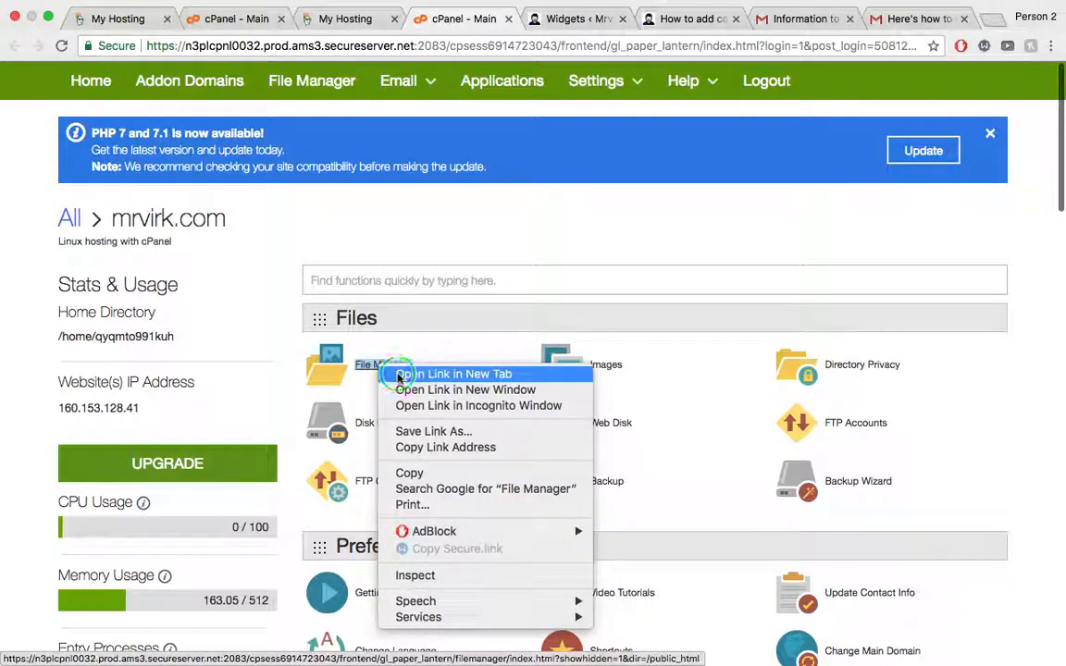
left_click(404, 373)
left_click(519, 29)
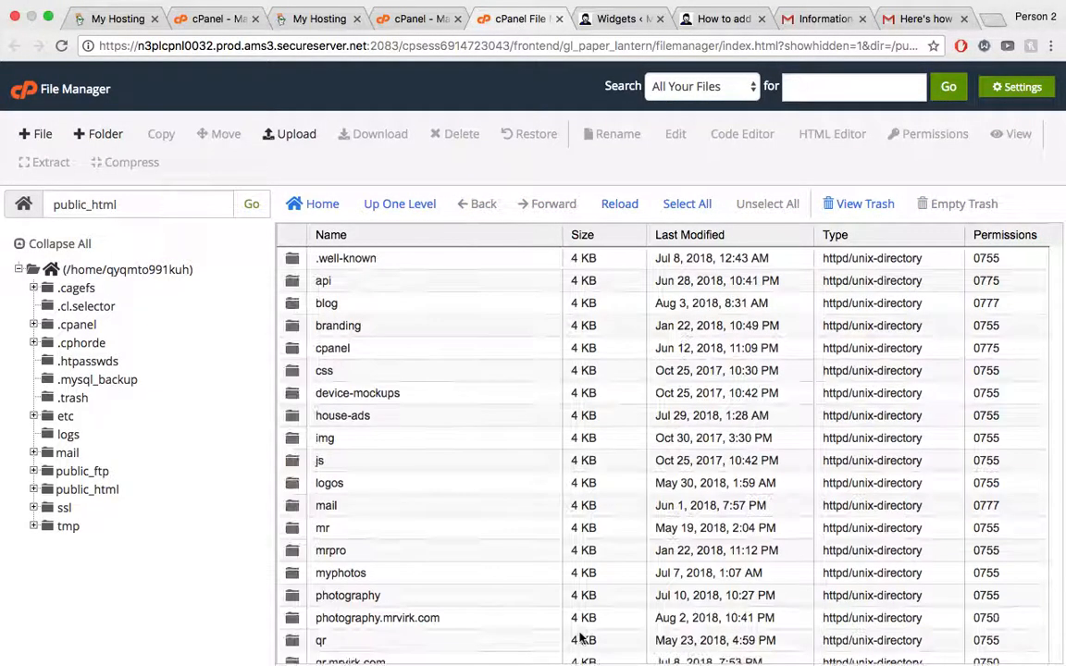
- Look through the public_html files, view the account's home directory and reopen the public_html folder
scroll(434, 380, "down", 10)
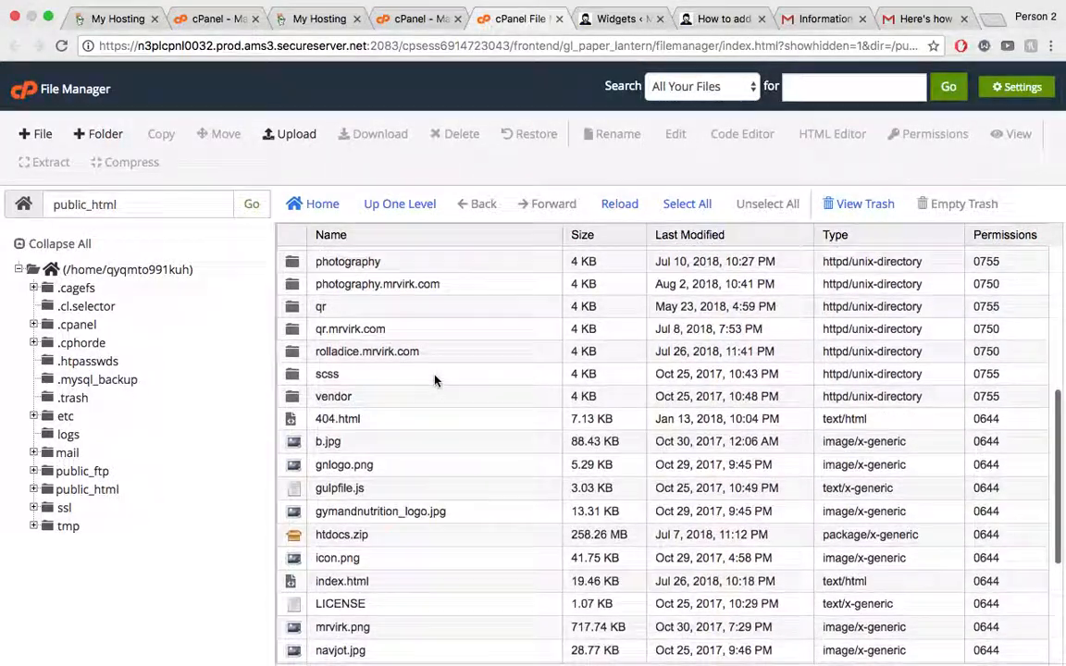
left_click(93, 269)
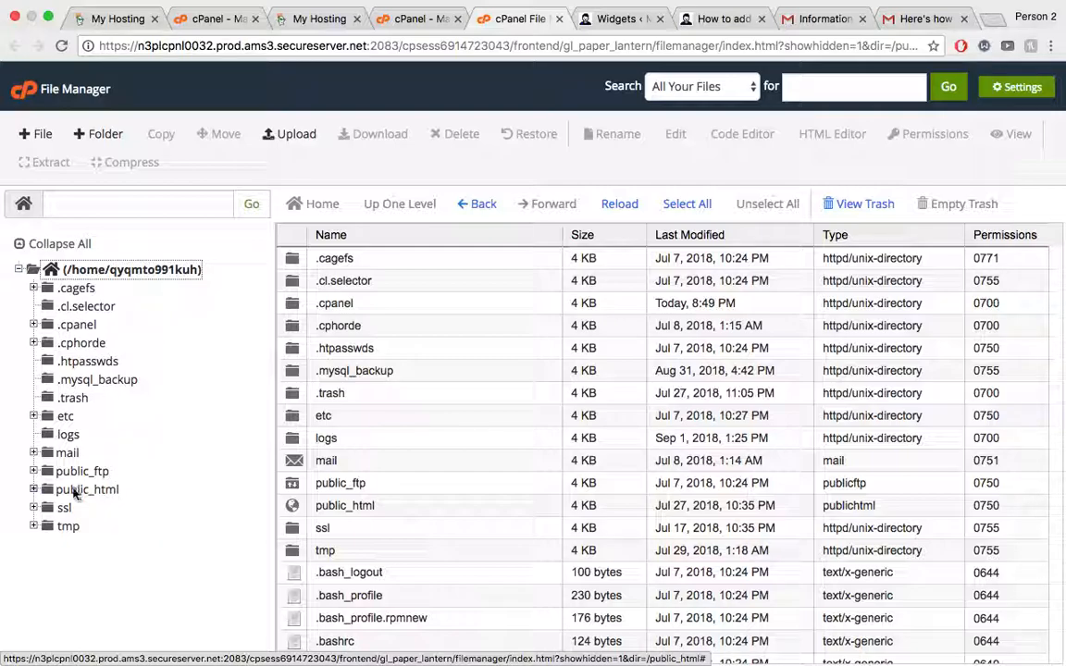
left_click(74, 493)
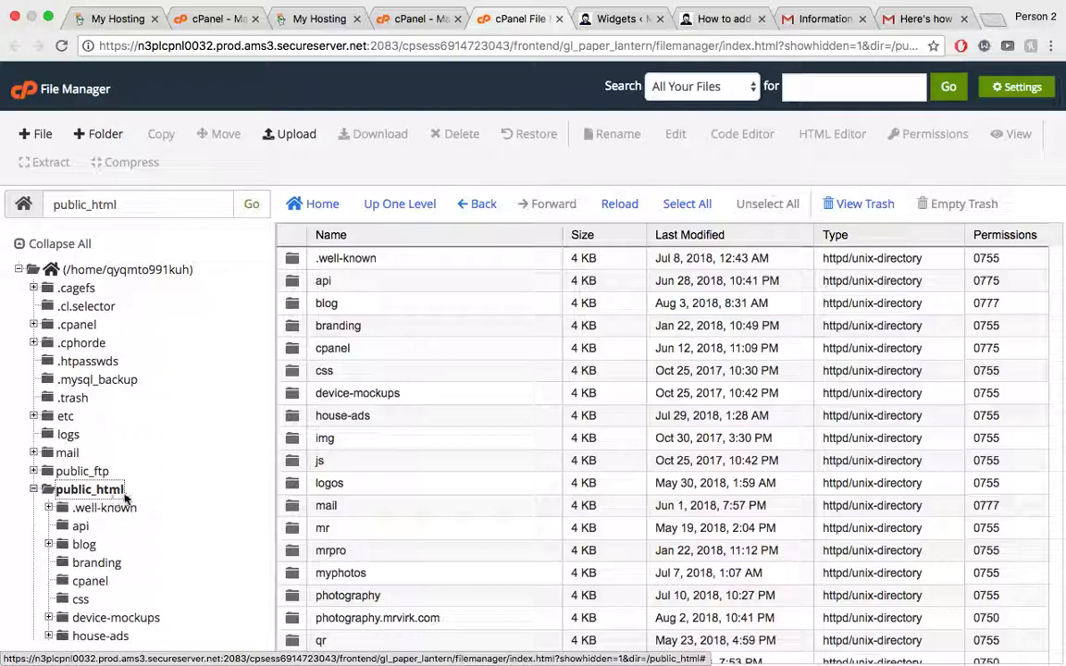
- Look through the files and folders in public_html and open the blog folder
scroll(515, 561, "down", 10)
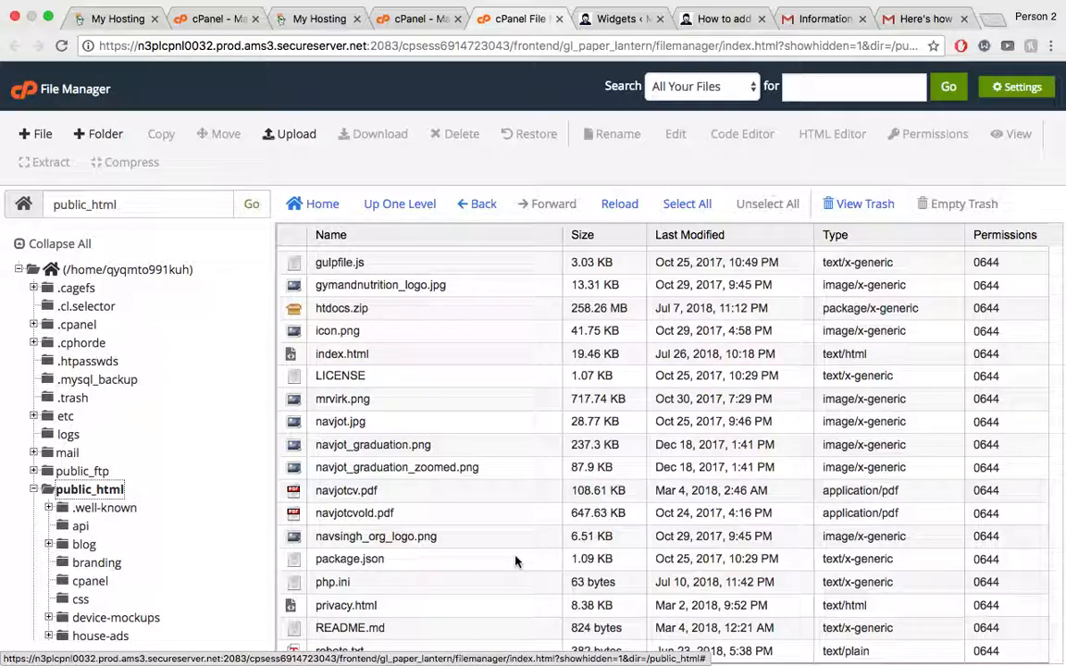
scroll(530, 548, "up", 10)
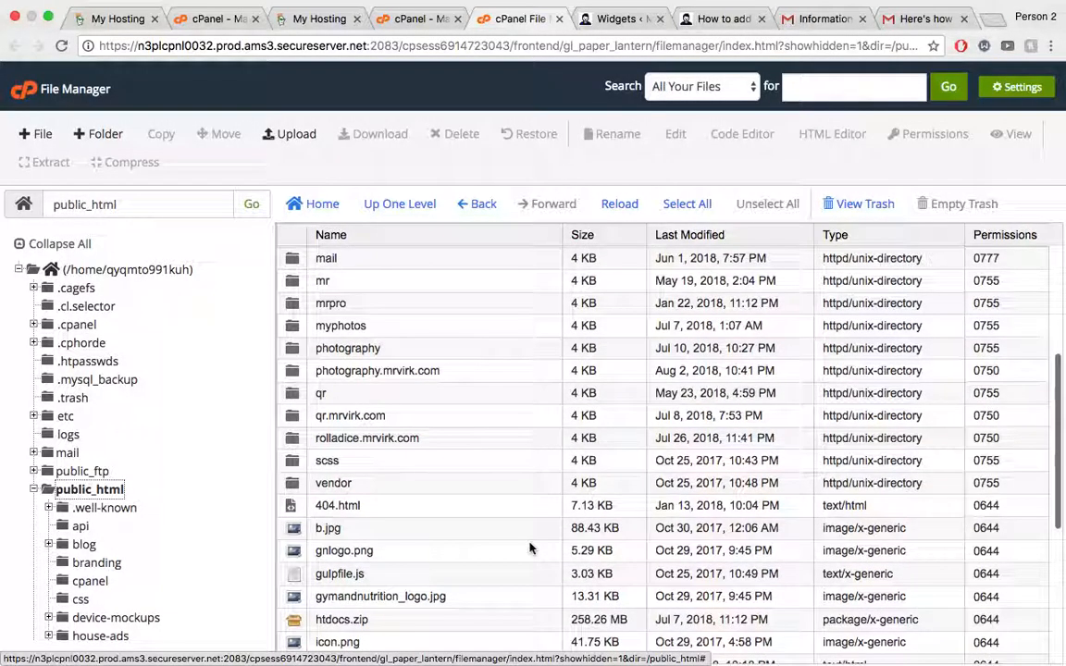
scroll(530, 549, "down", 10)
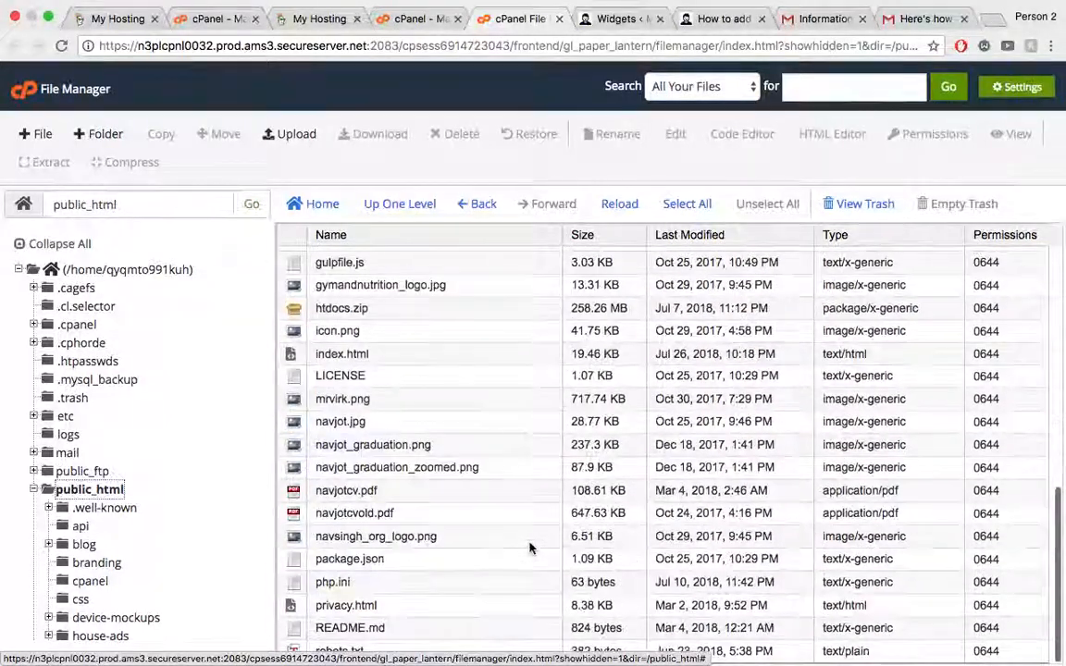
scroll(448, 513, "up", 10)
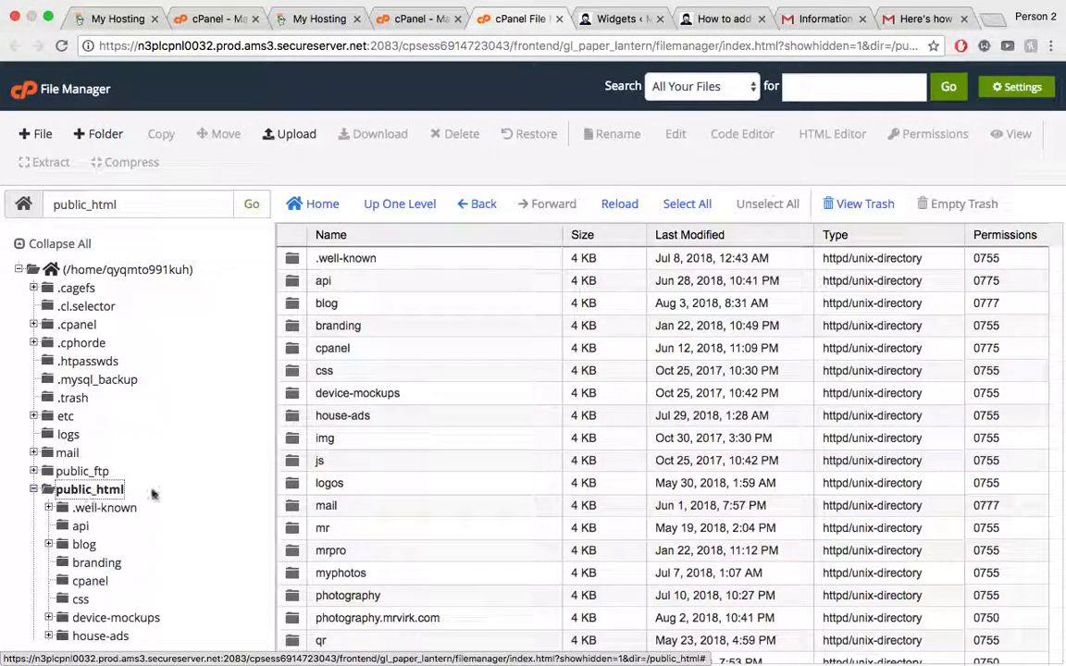
left_click(292, 306)
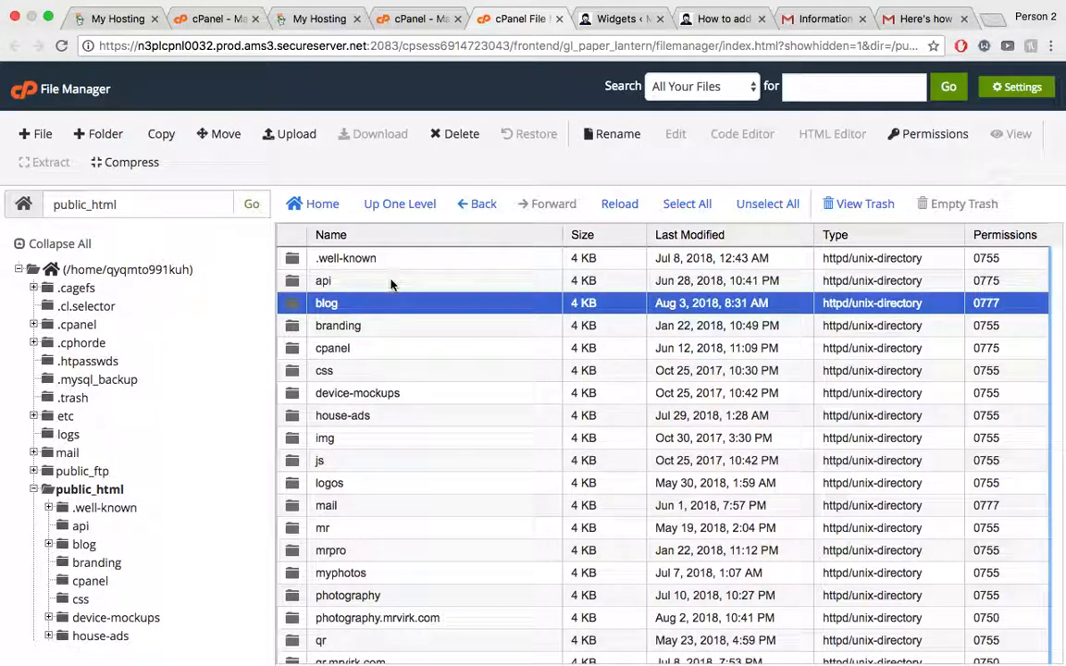
double_click(289, 303)
- Examine the WordPress folders and PHP files inside the blog folder
scroll(439, 497, "down", 2)
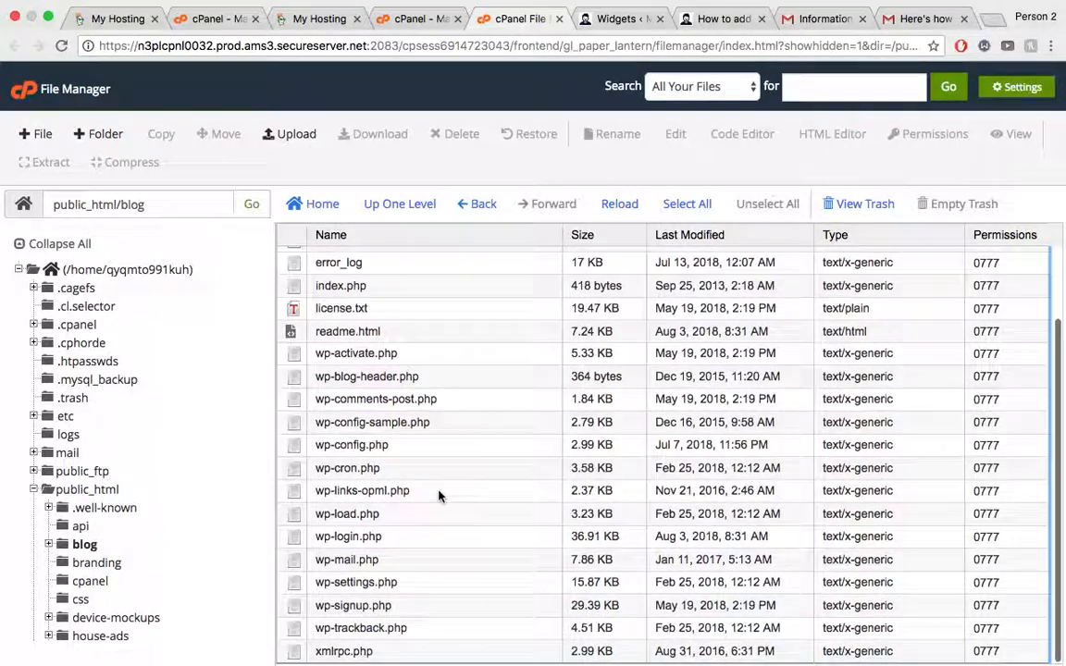
scroll(439, 496, "up", 2)
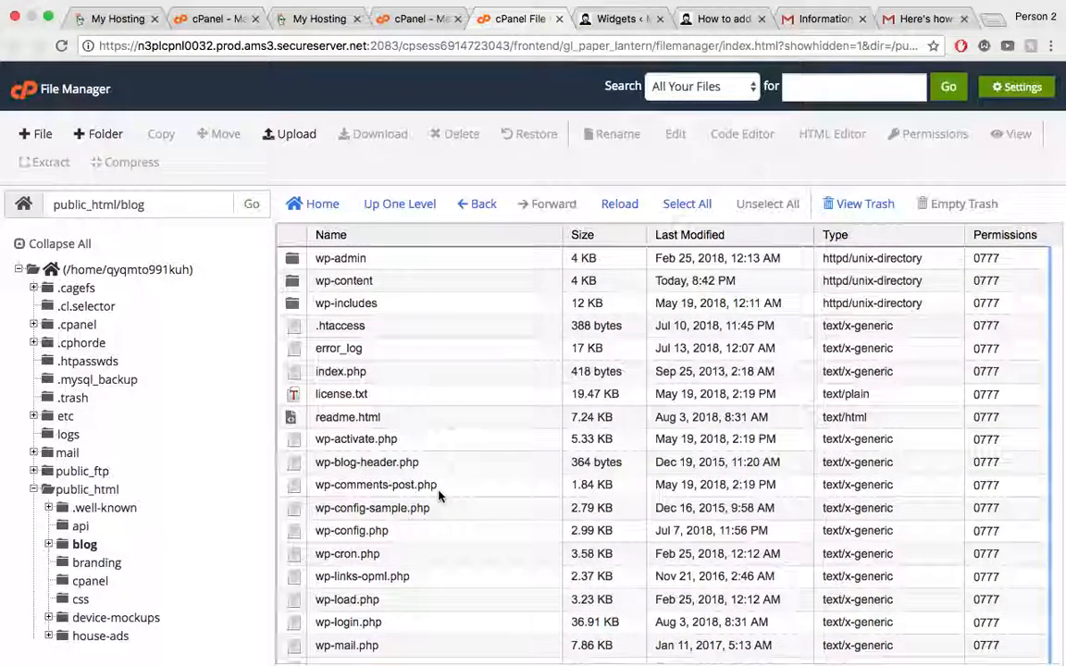
scroll(438, 497, "down", 1)
scroll(439, 497, "up", 1)
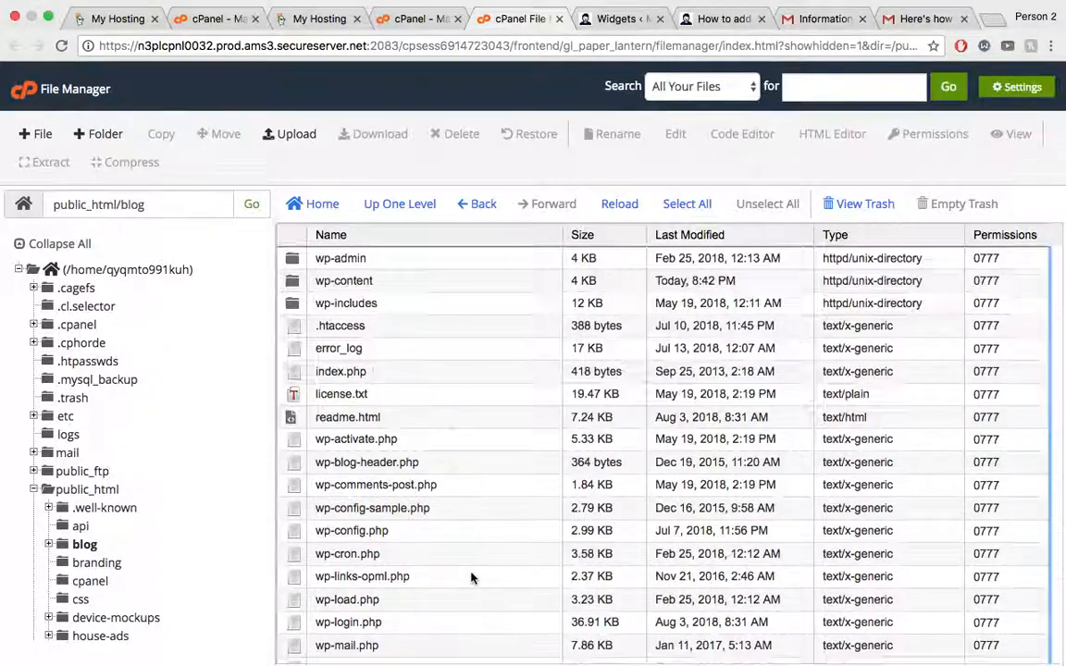
scroll(471, 578, "down", 2)
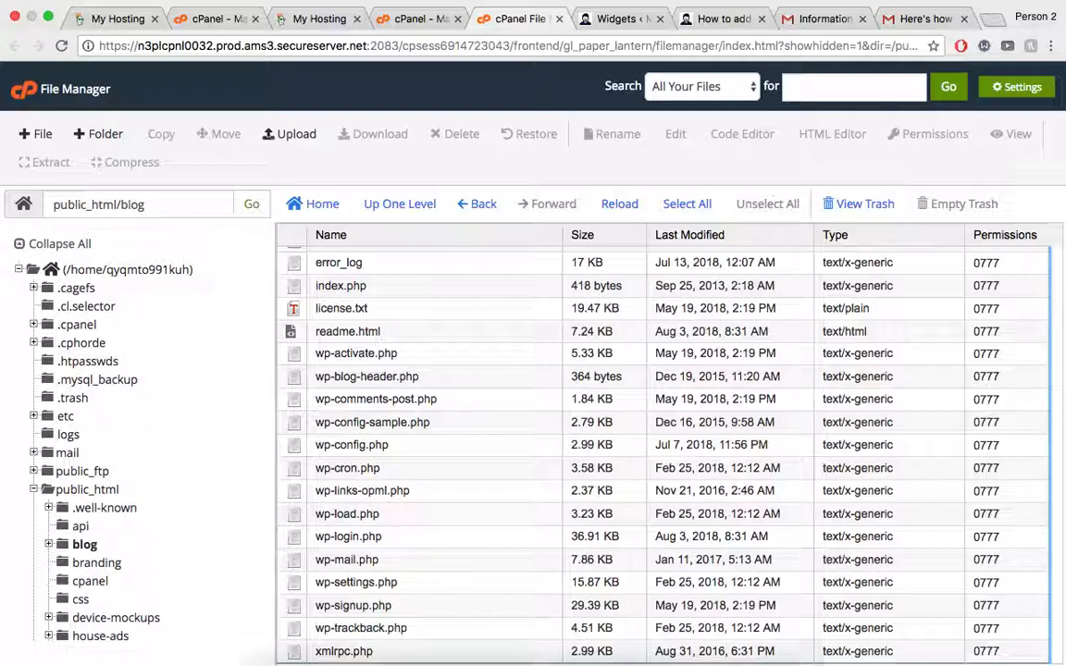
- View the file actions available for wp-config.php without choosing one, and close the File Manager tab
left_click(326, 449)
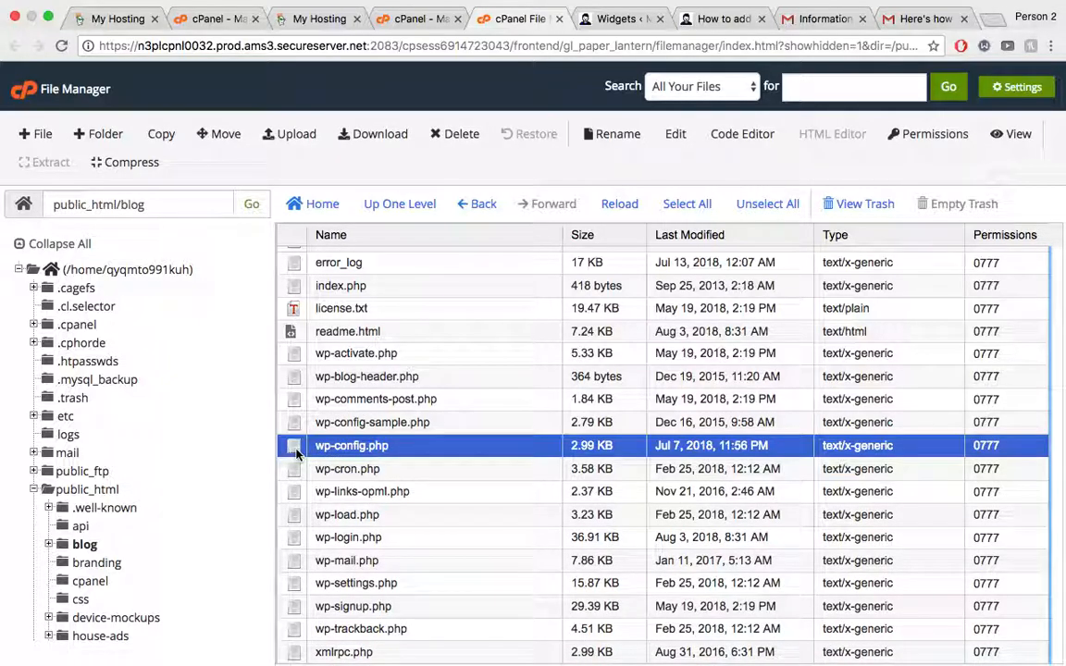
right_click(325, 448)
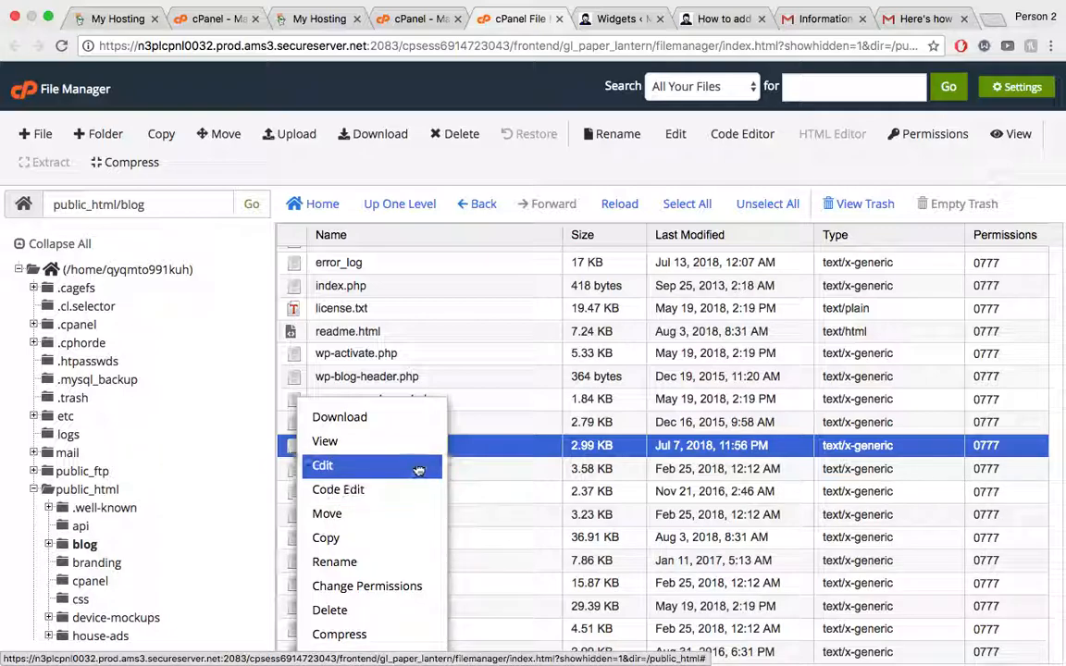
left_click(517, 460)
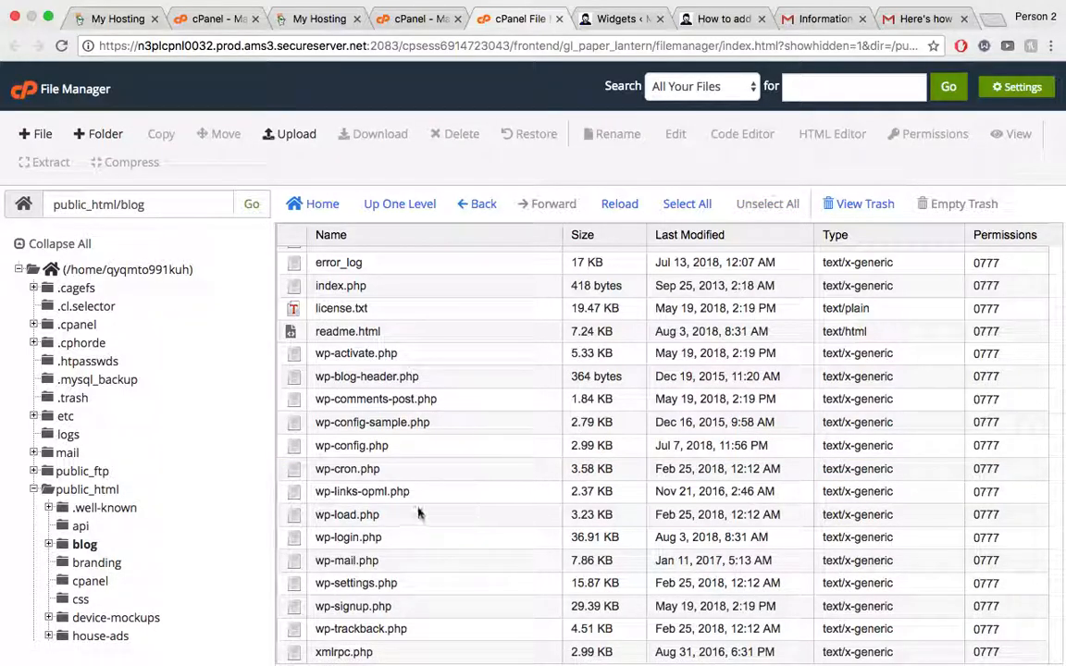
scroll(413, 379, "down", 1)
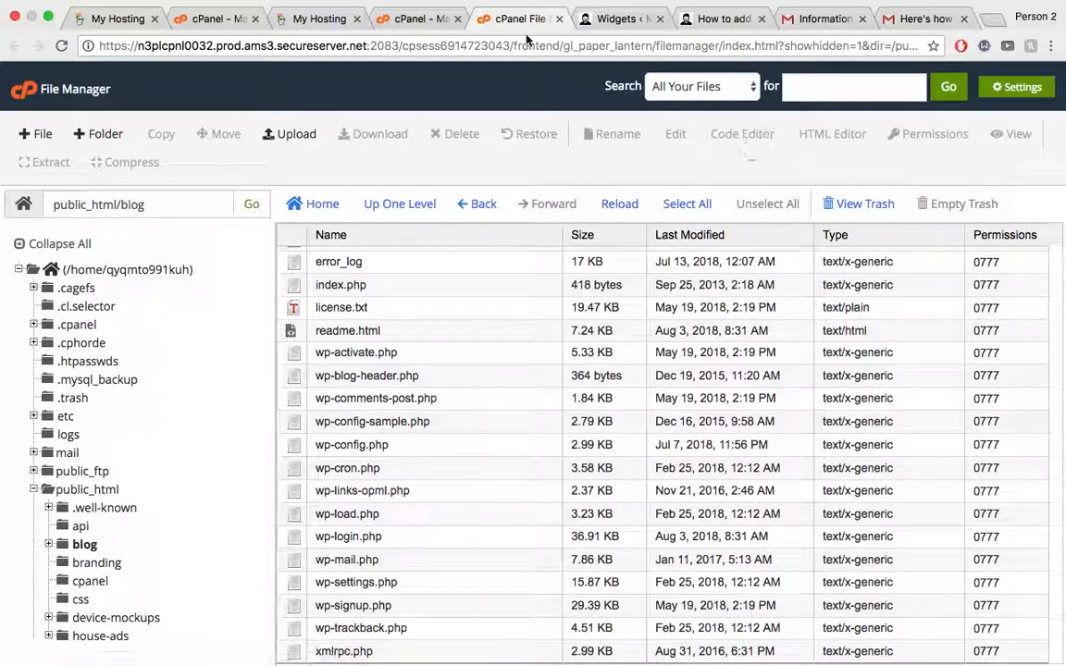
left_click(561, 19)
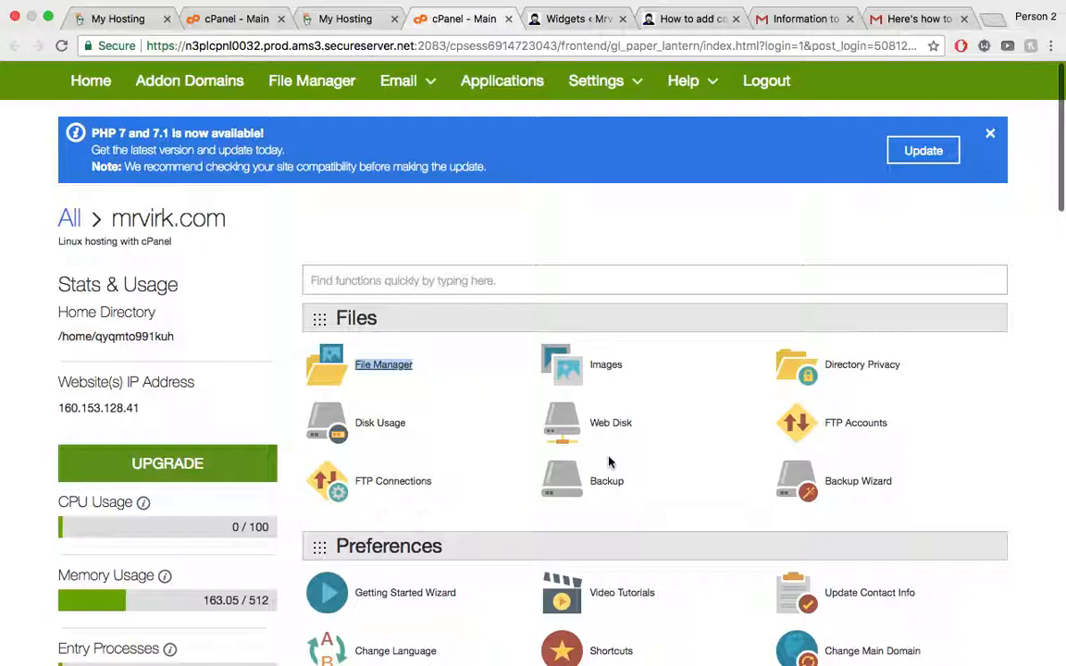
- Dismiss the PHP 7 and 7.1 notice, and open FTP Accounts in a new tab and switch to it
left_click(990, 134)
scroll(656, 449, "down", 2)
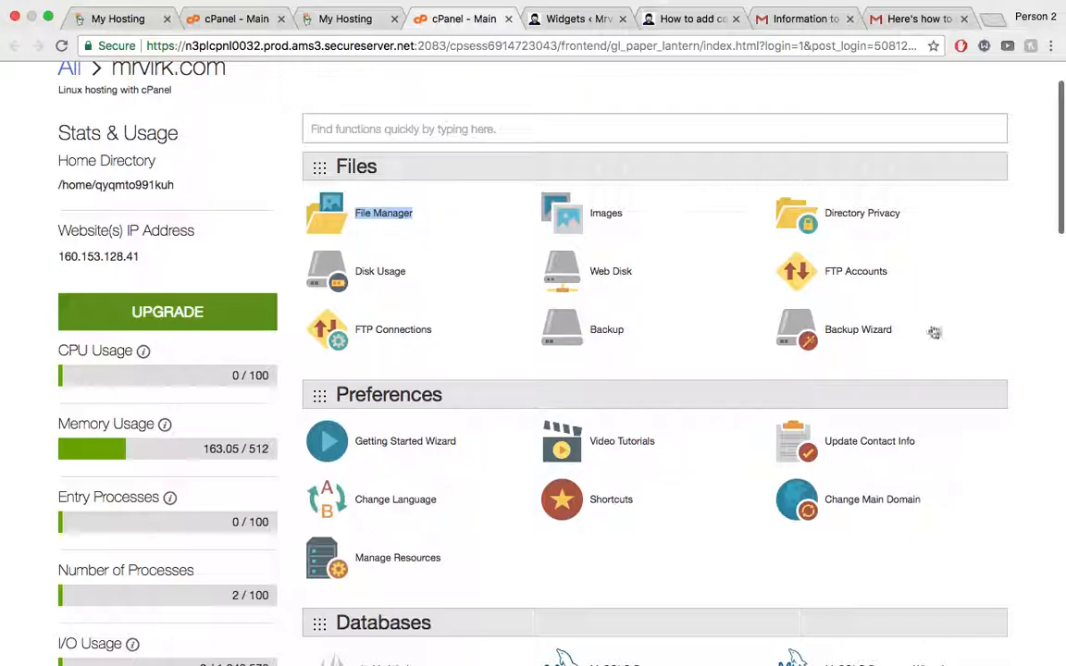
right_click(875, 273)
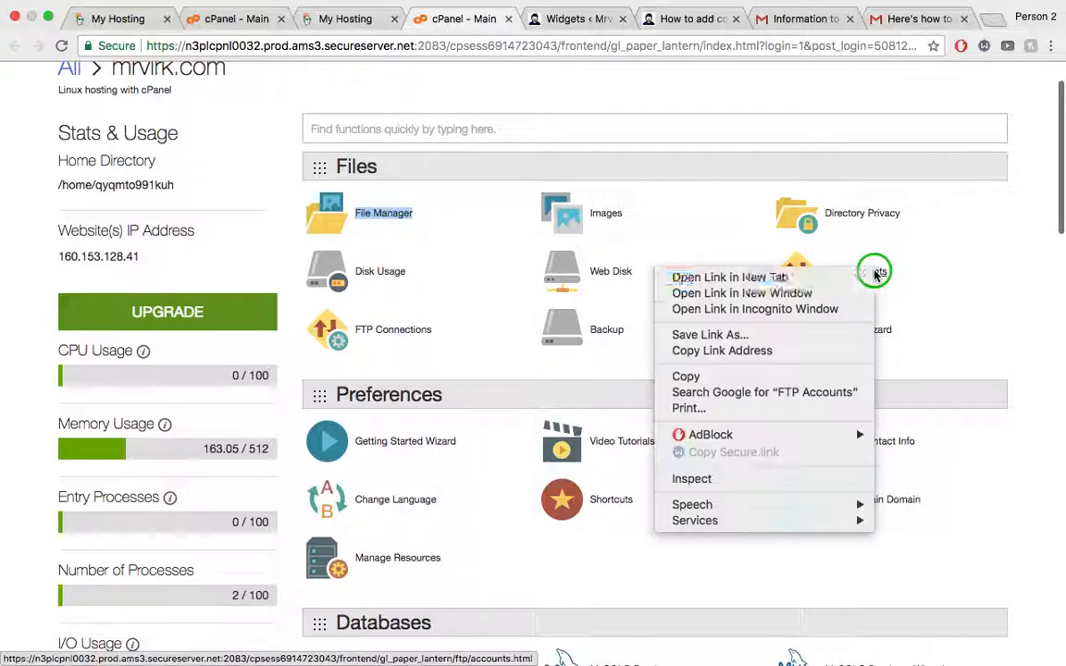
left_click(817, 275)
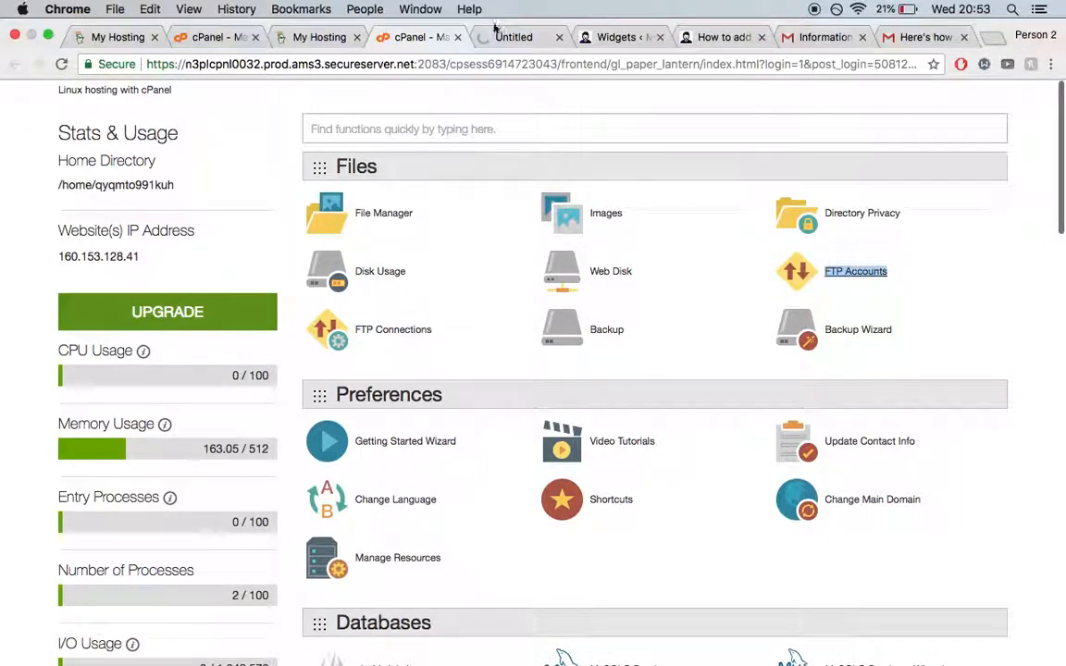
right_click(496, 29)
left_click(480, 39)
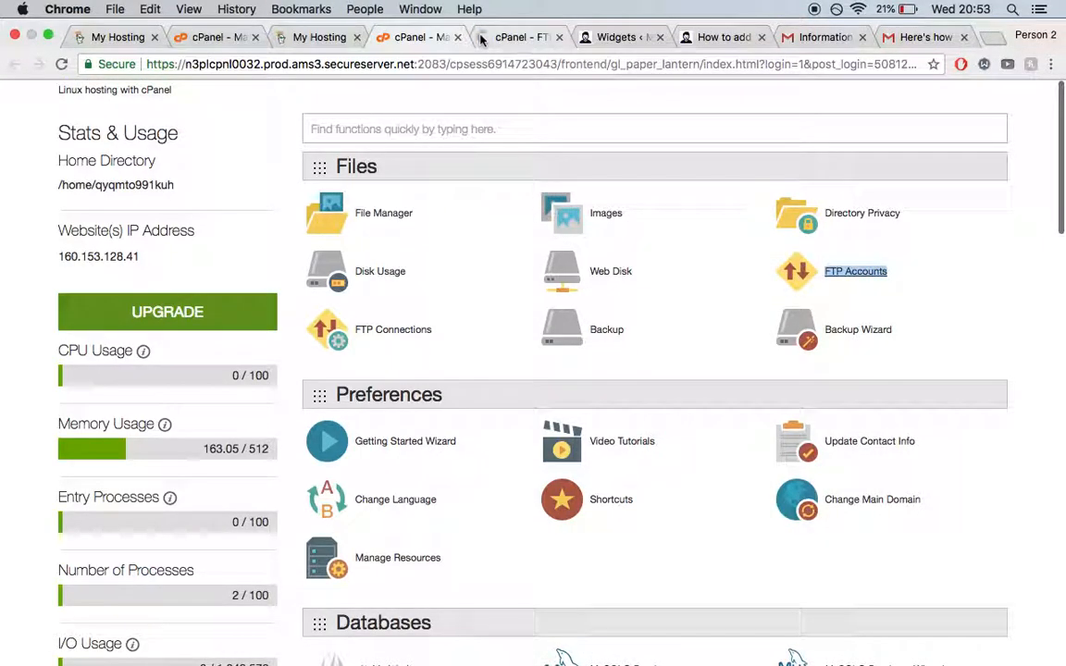
left_click(481, 39)
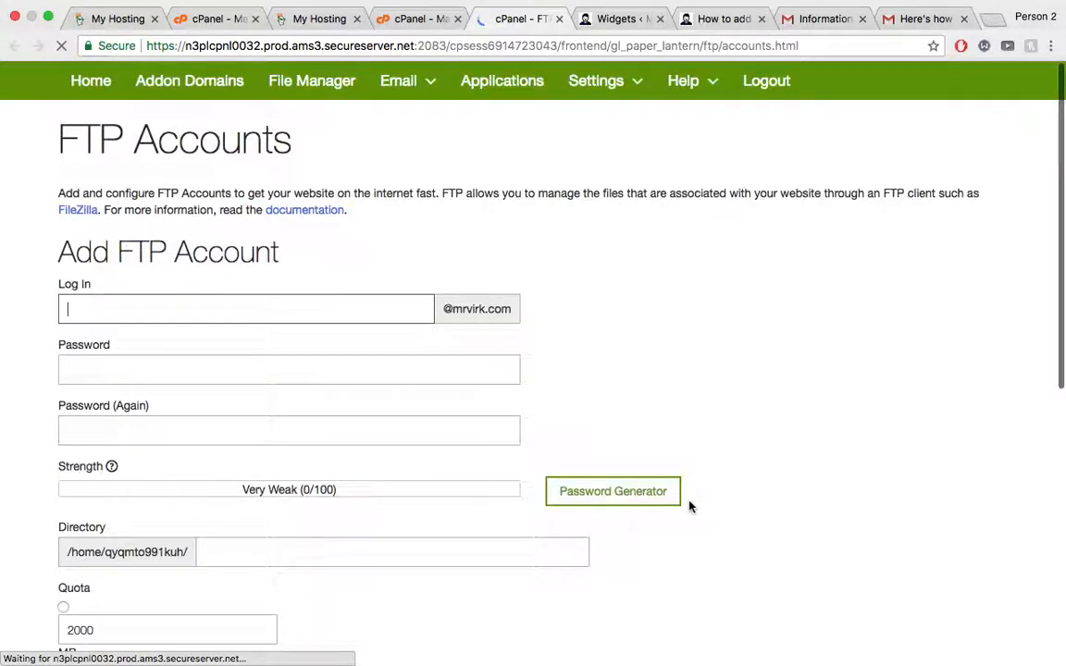
- Look over the Add FTP Account form and the list of FTP accounts beneath it
scroll(629, 418, "down", 5)
scroll(629, 418, "up", 3)
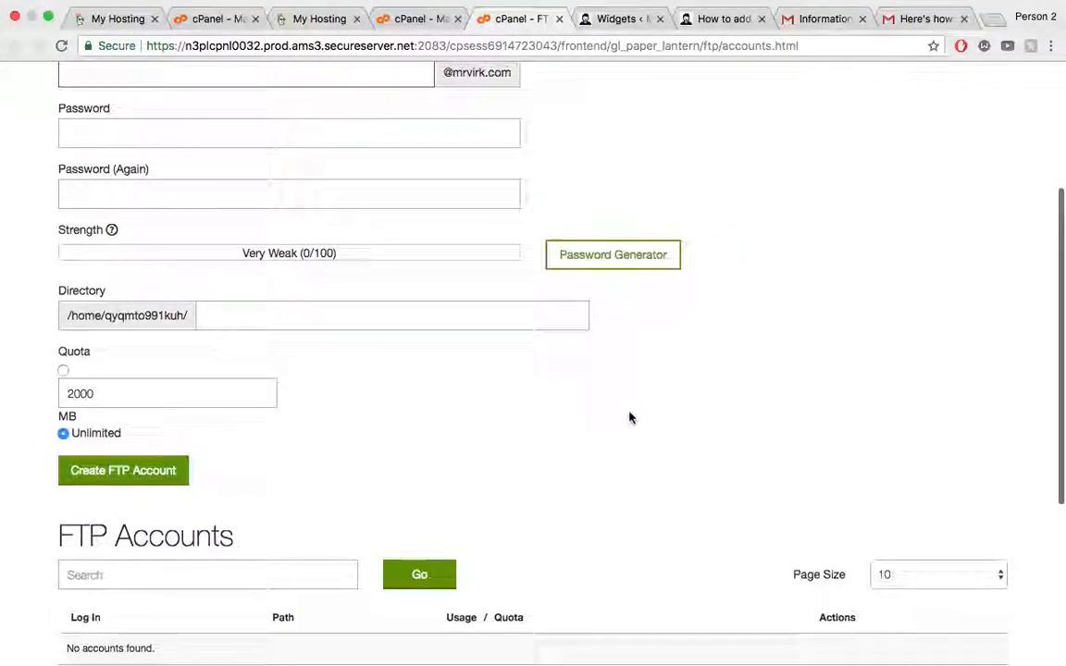
scroll(647, 330, "up", 2)
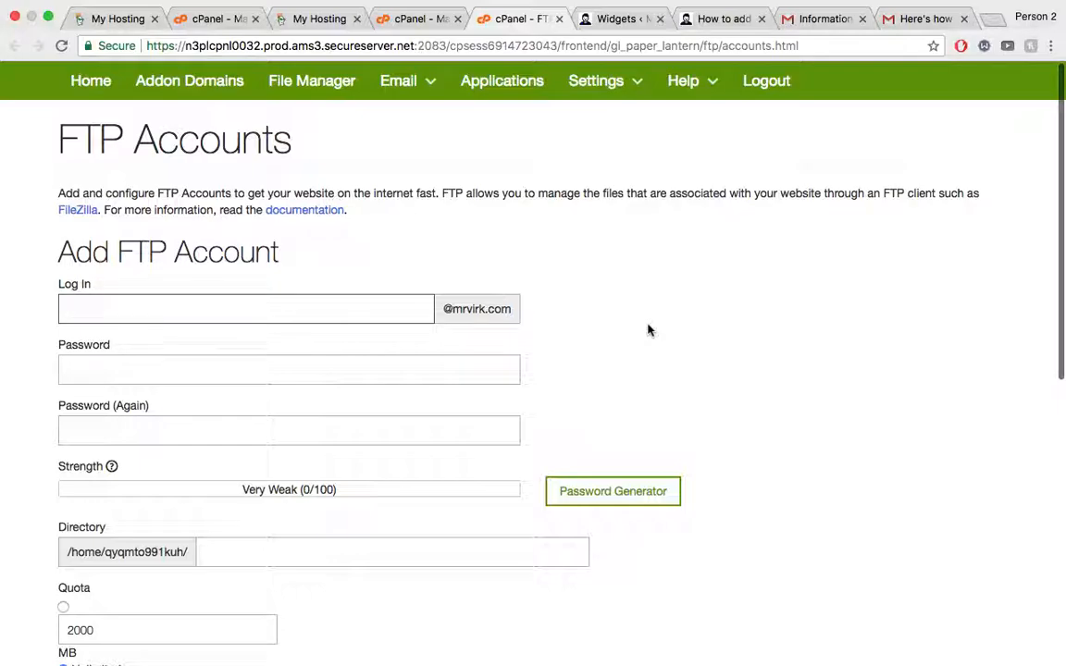
- Enter myftp as the login for a new FTP account, leaving both password fields empty
left_click(224, 309)
left_click(153, 376)
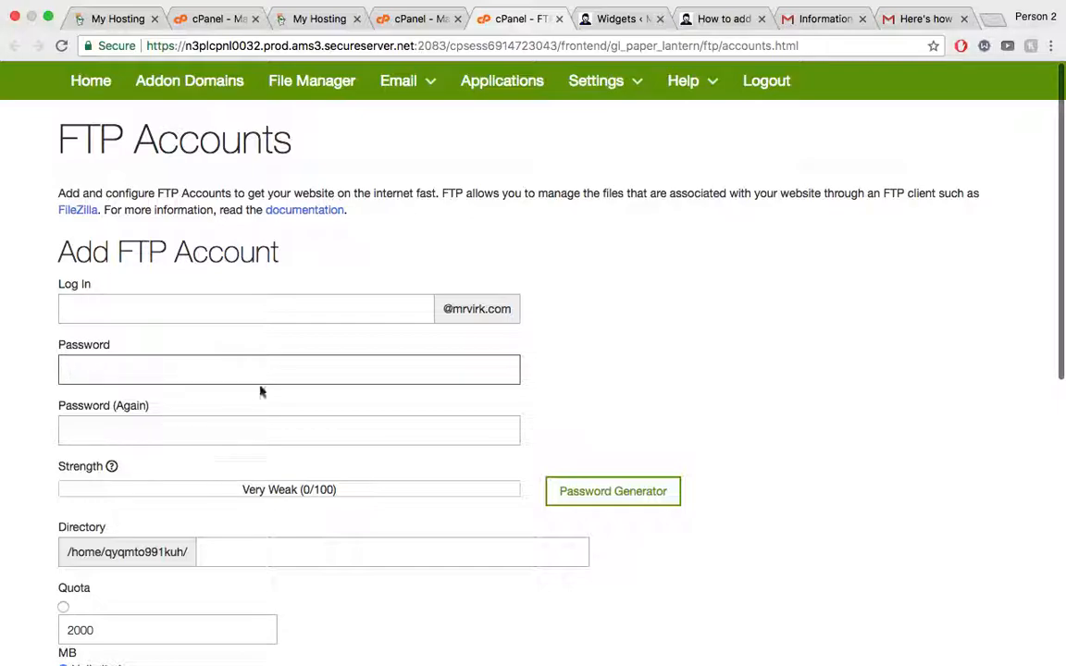
left_click(133, 303)
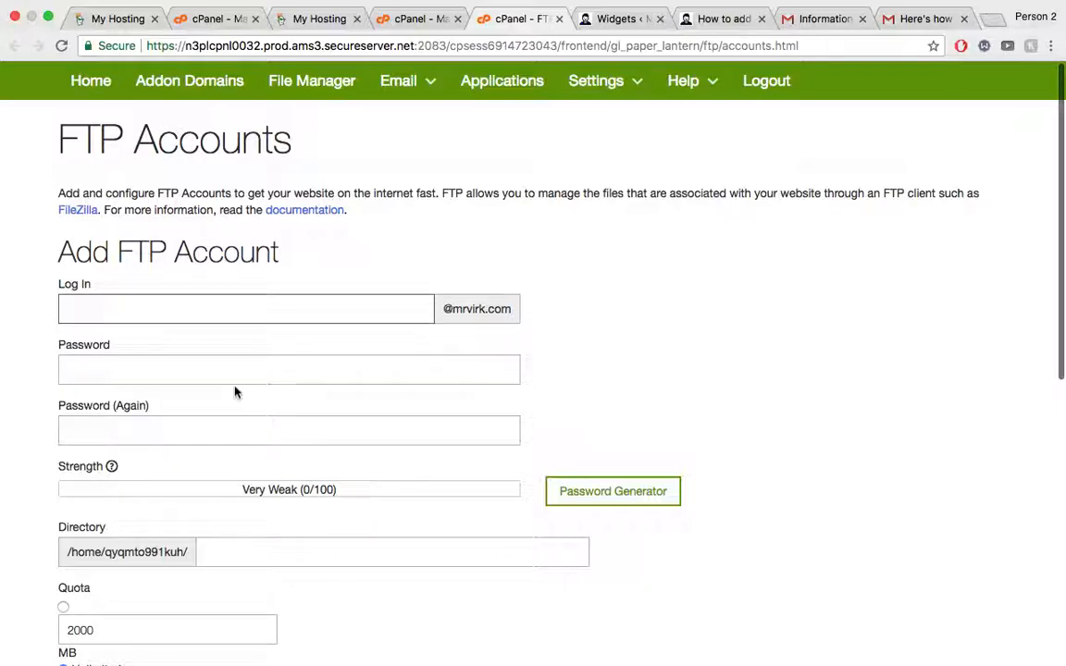
type("myftp")
scroll(235, 411, "down", 1)
left_click(208, 379)
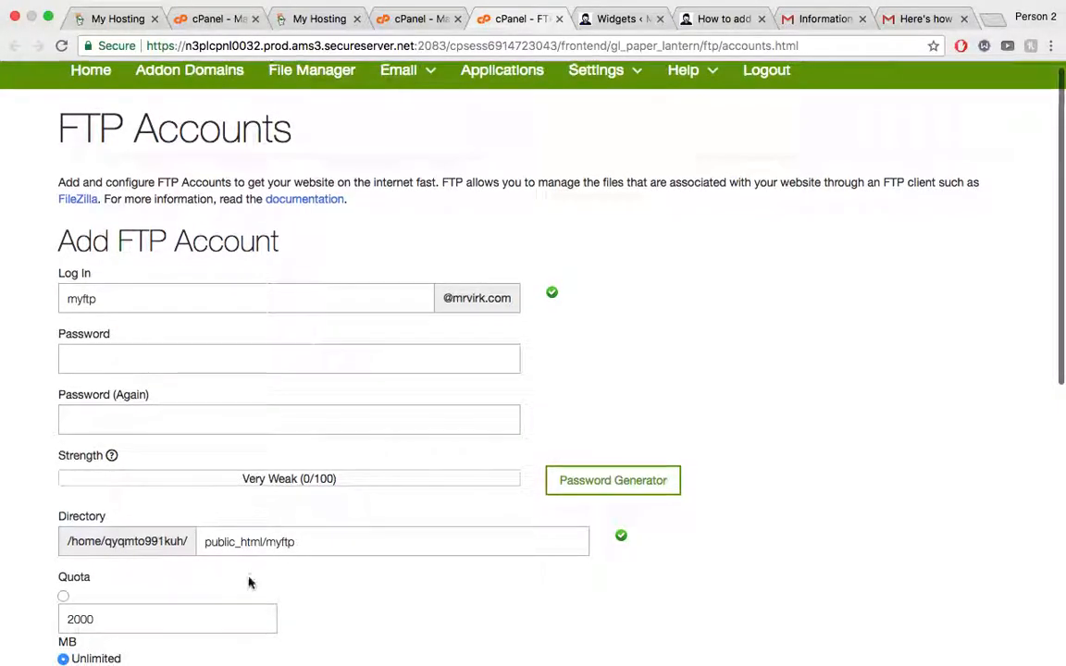
- Examine the directory path filled in for the new FTP account and its quota options
scroll(222, 499, "down", 5)
left_click(294, 302)
left_click_drag(266, 301, 302, 303)
left_click(304, 305)
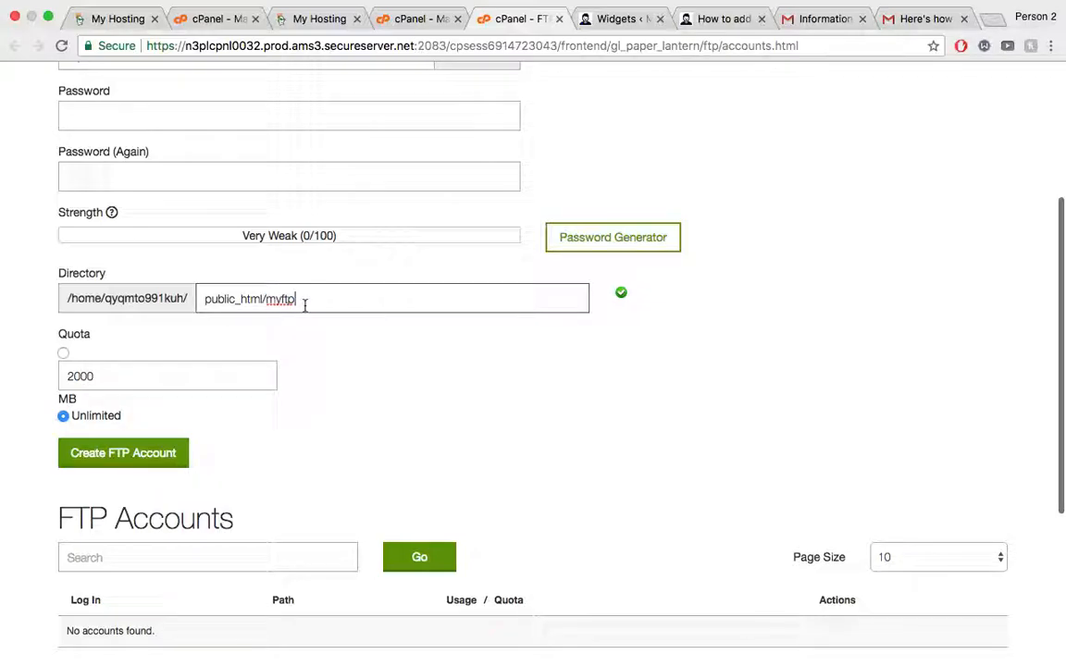
scroll(352, 330, "up", 3)
scroll(352, 330, "down", 3)
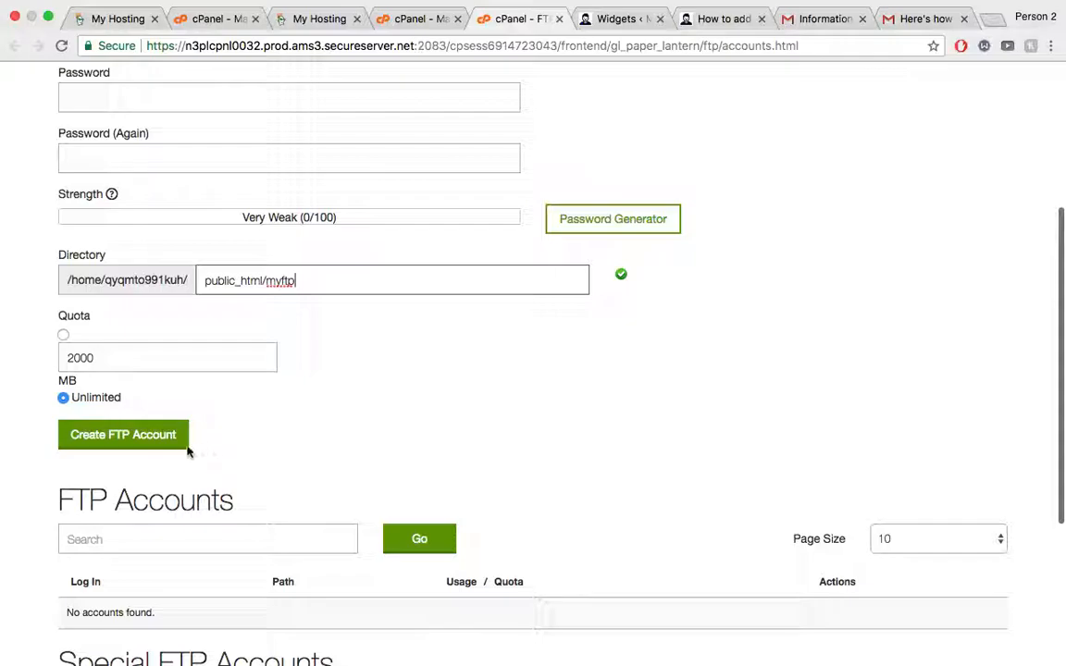
- Look through the existing and special FTP account lists, and close the FTP Accounts tab without creating the account
scroll(297, 544, "down", 5)
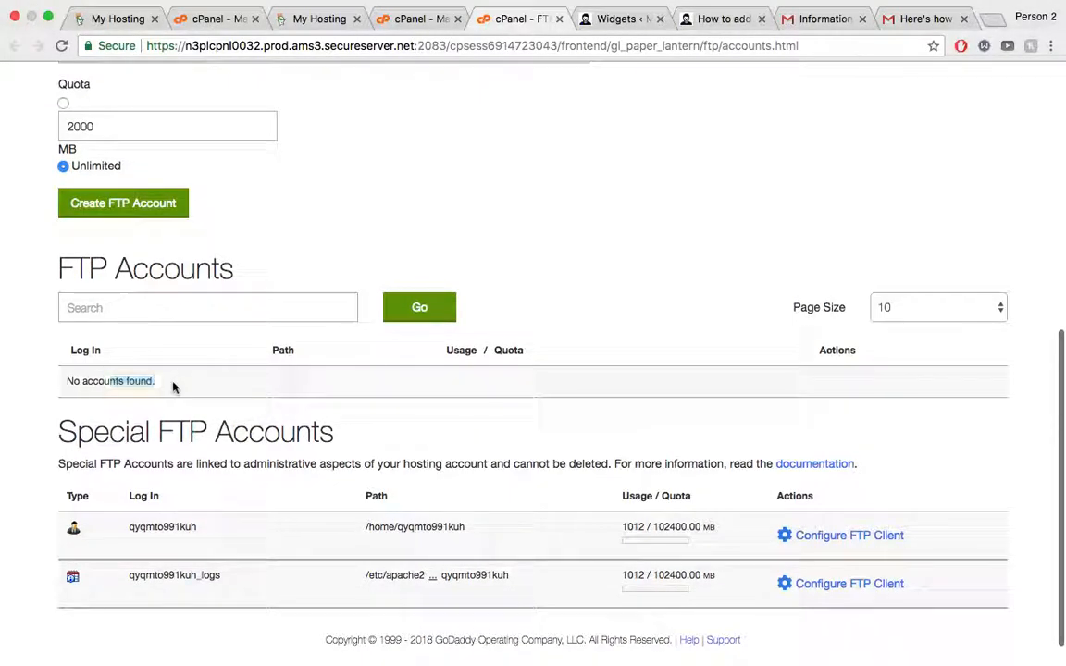
scroll(212, 407, "down", 1)
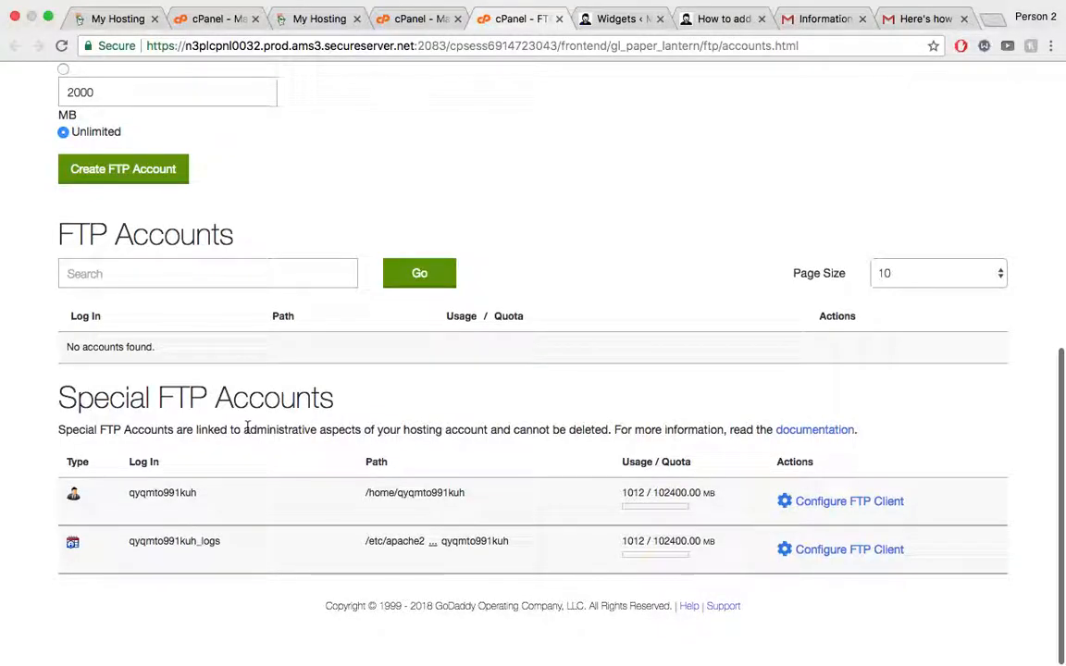
scroll(247, 428, "up", 10)
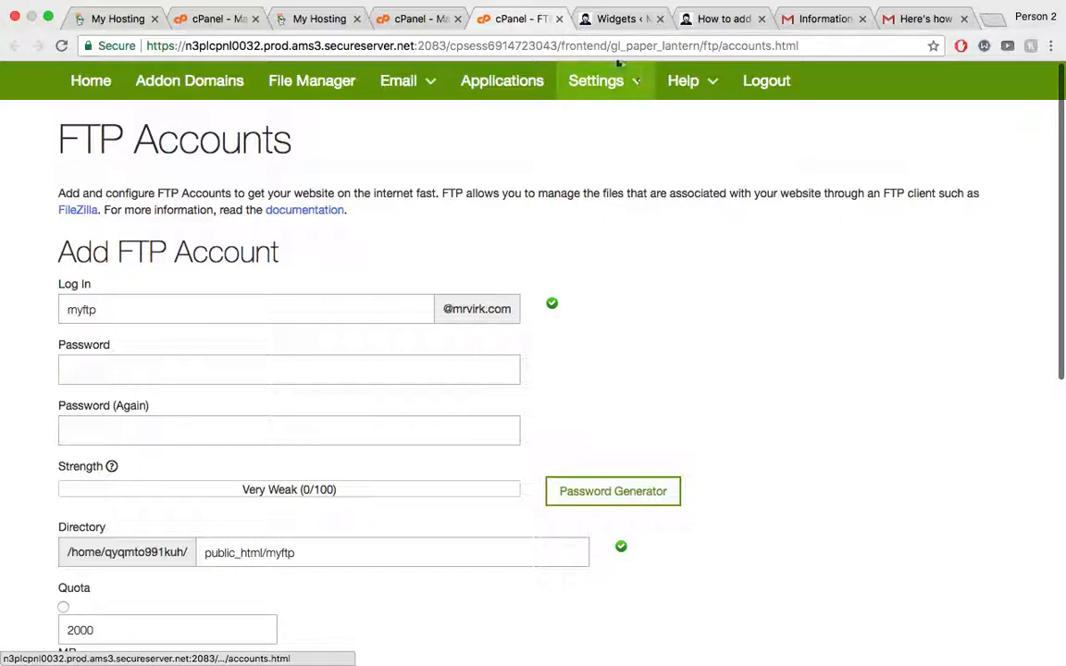
left_click(559, 18)
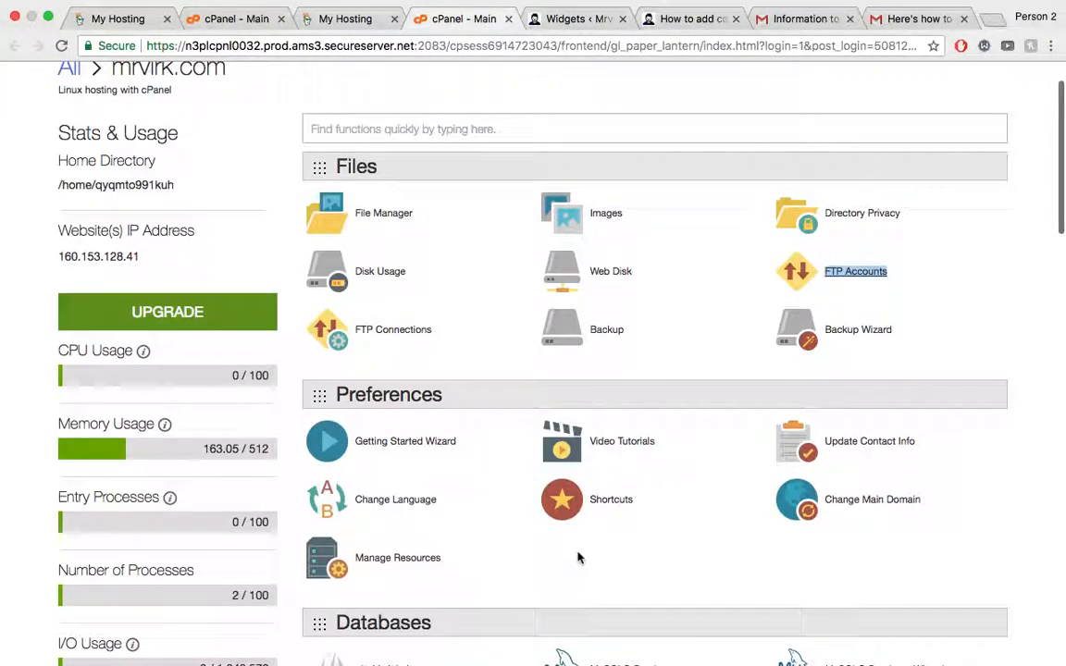
- Open MySQL Databases in a new tab and examine its create, check and repair options and the current databases
scroll(577, 557, "down", 5)
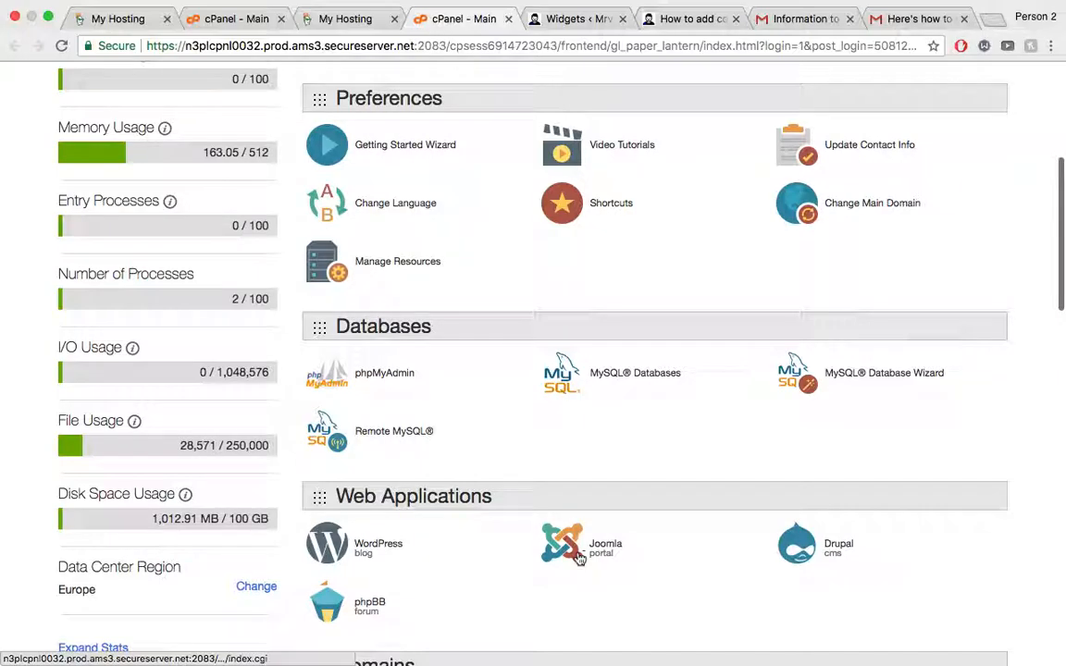
right_click(635, 379)
left_click(671, 380)
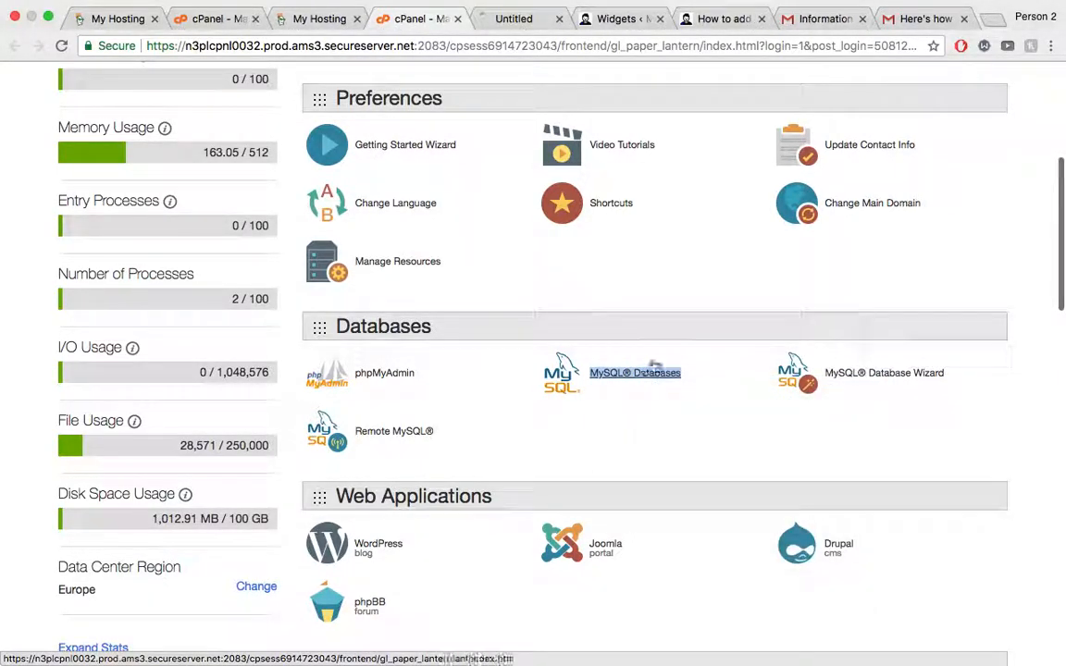
left_click(497, 28)
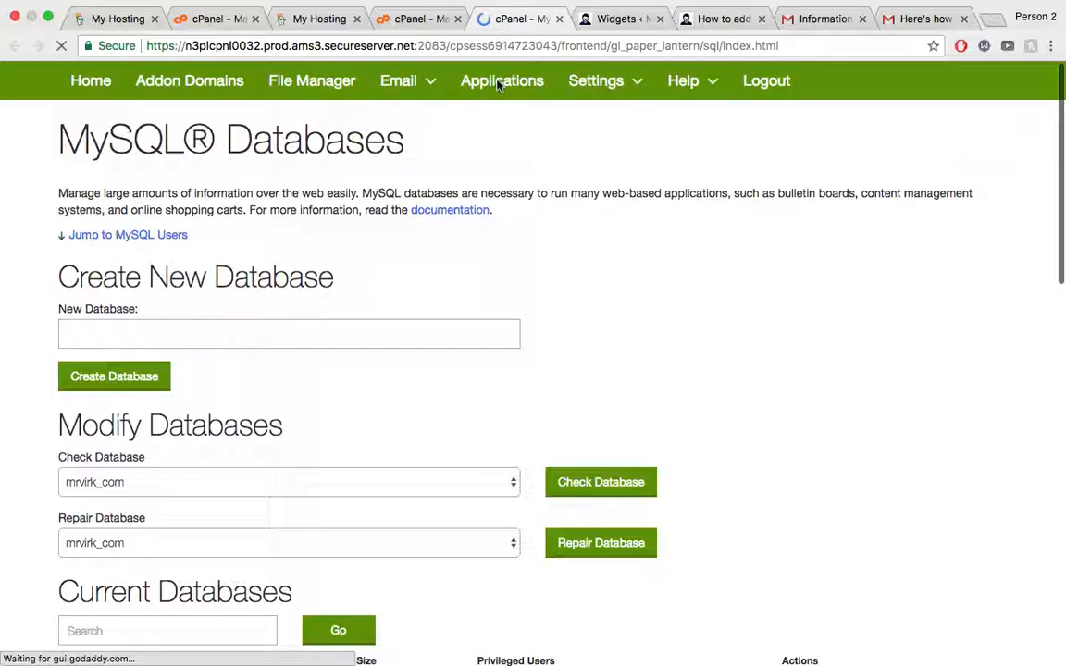
scroll(475, 416, "down", 2)
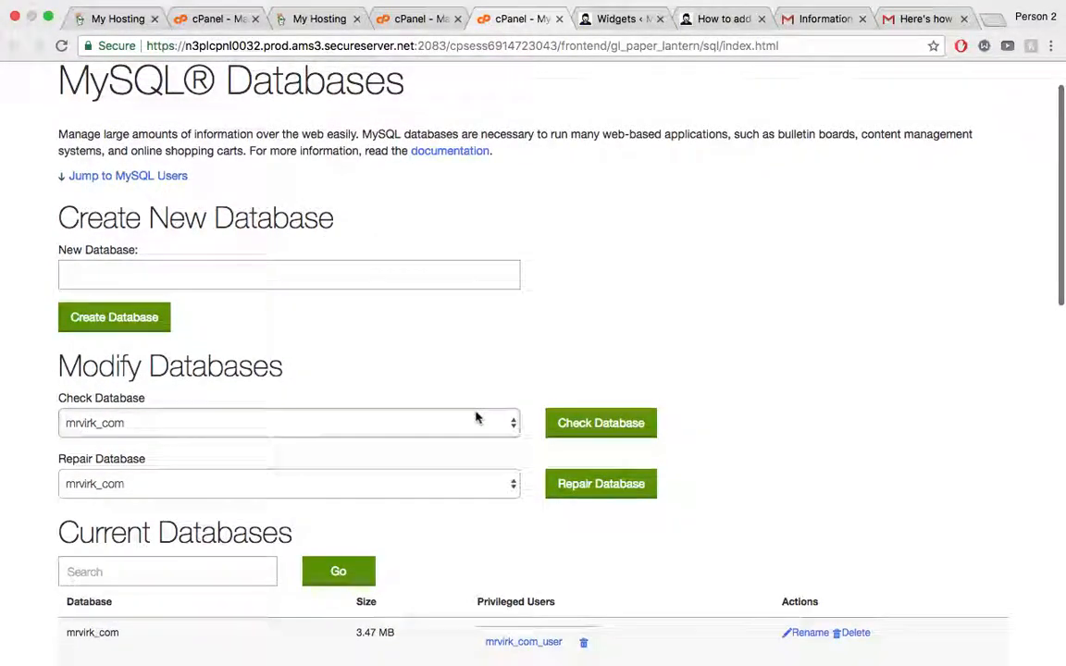
scroll(475, 418, "down", 5)
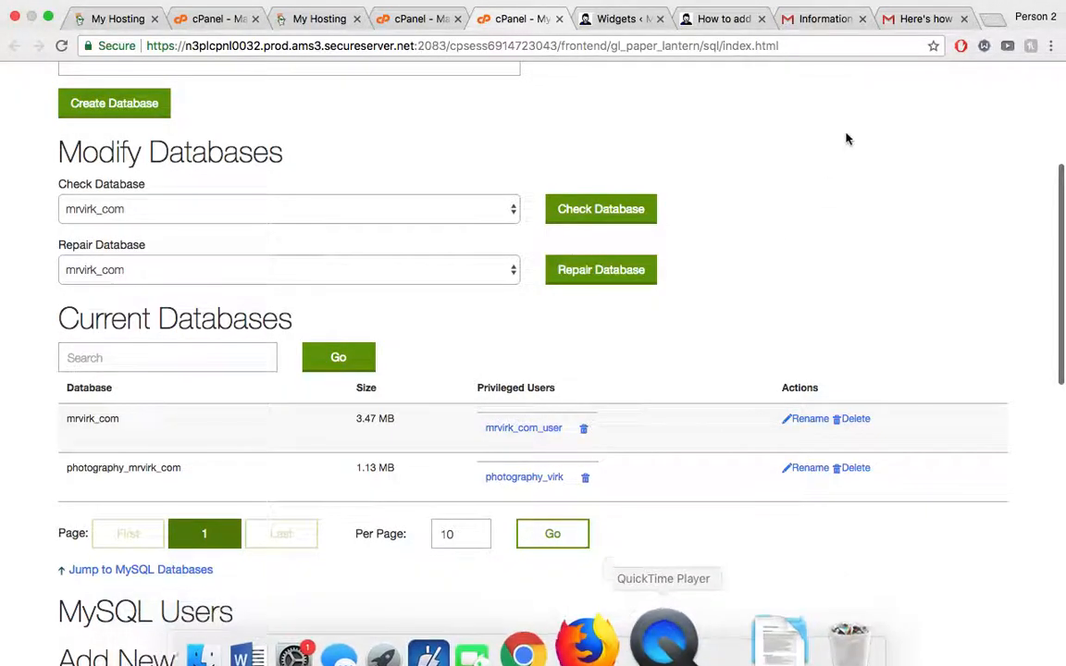
- Examine the names and privileged users of the mrvirk_com and photography_mrvirk_com entries under Current Databases
scroll(771, 279, "down", 3)
left_click_drag(86, 312, 284, 312)
left_click(158, 311)
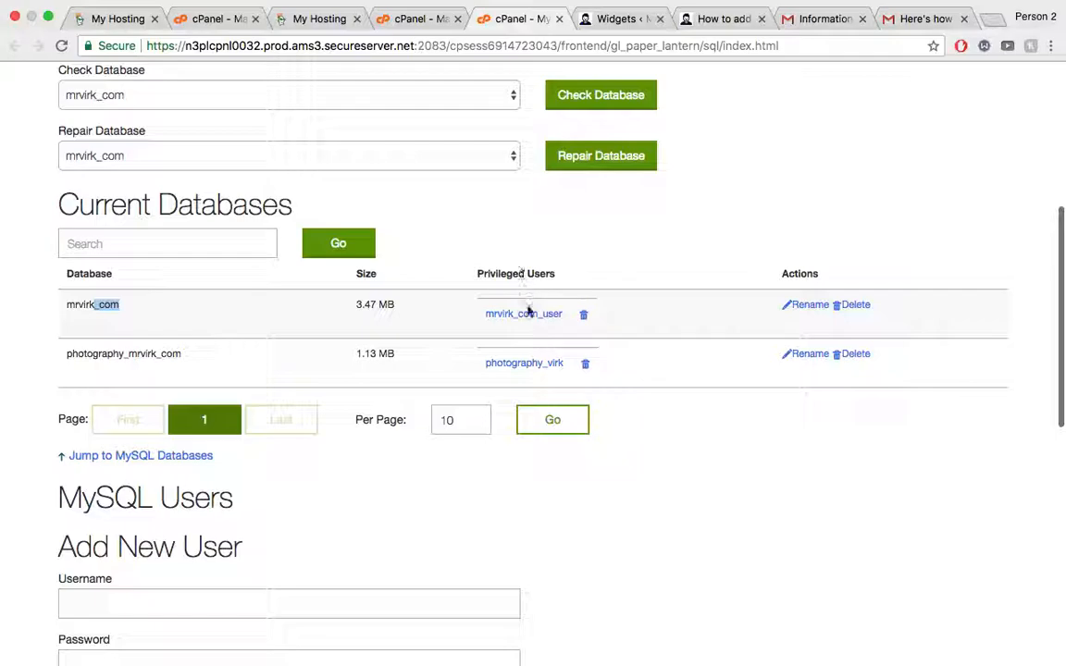
left_click_drag(124, 353, 67, 354)
left_click(191, 353)
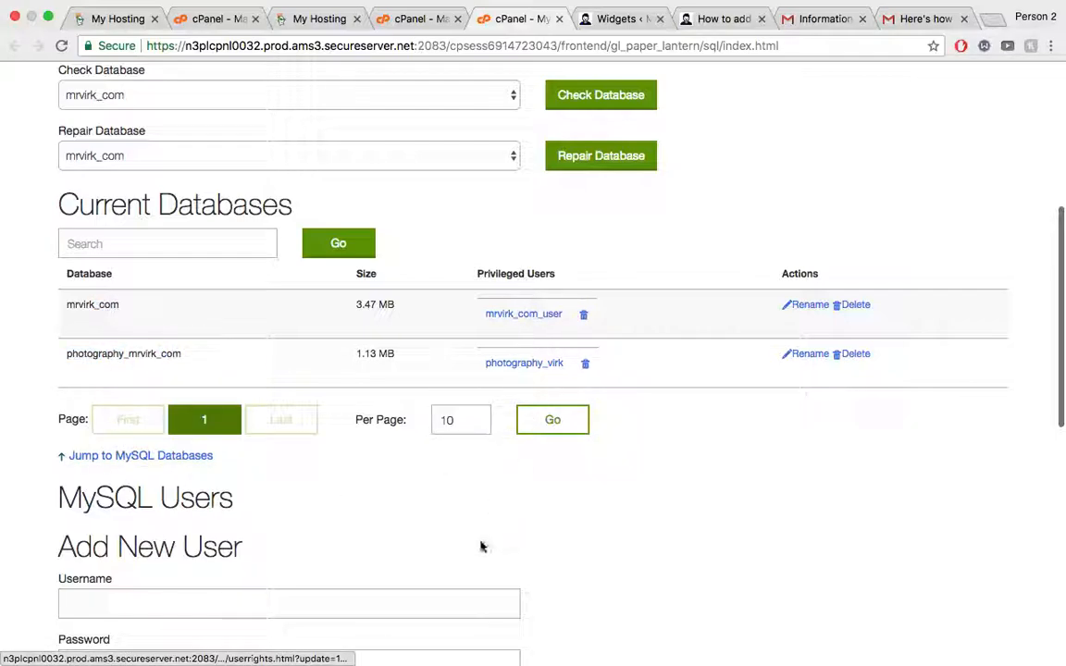
- Enter fgghj as the username of a new MySQL user, leaving both password fields empty
scroll(481, 546, "down", 3)
left_click(120, 446)
scroll(175, 445, "down", 2)
type("fgghj")
right_click(74, 370)
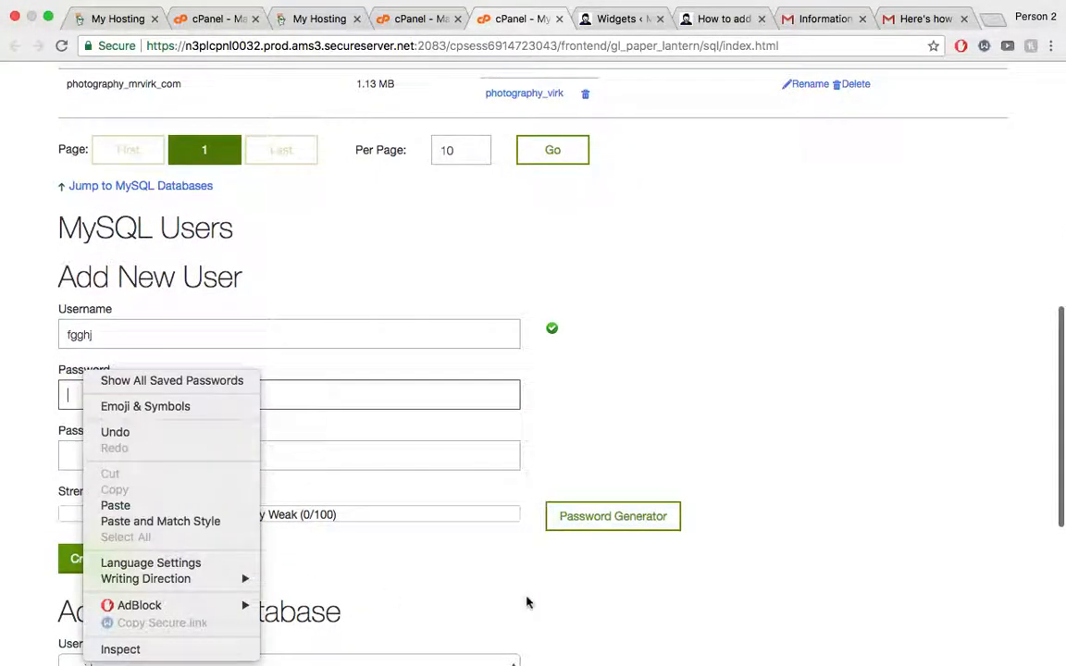
key("Escape")
- Look through the Create User and Add User To Database options and the current MySQL users
scroll(742, 519, "down", 1)
scroll(742, 519, "down", 2)
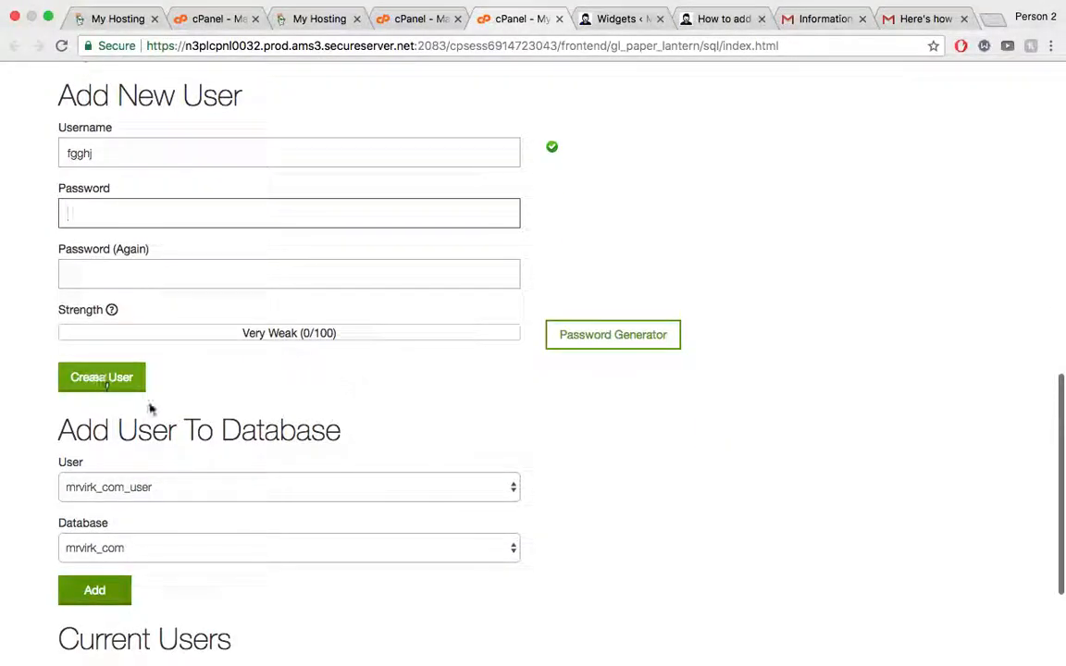
scroll(498, 646, "down", 1)
scroll(498, 646, "down", 3)
- Fill in a sample name for a new MySQL database without creating it
scroll(500, 642, "up", 15)
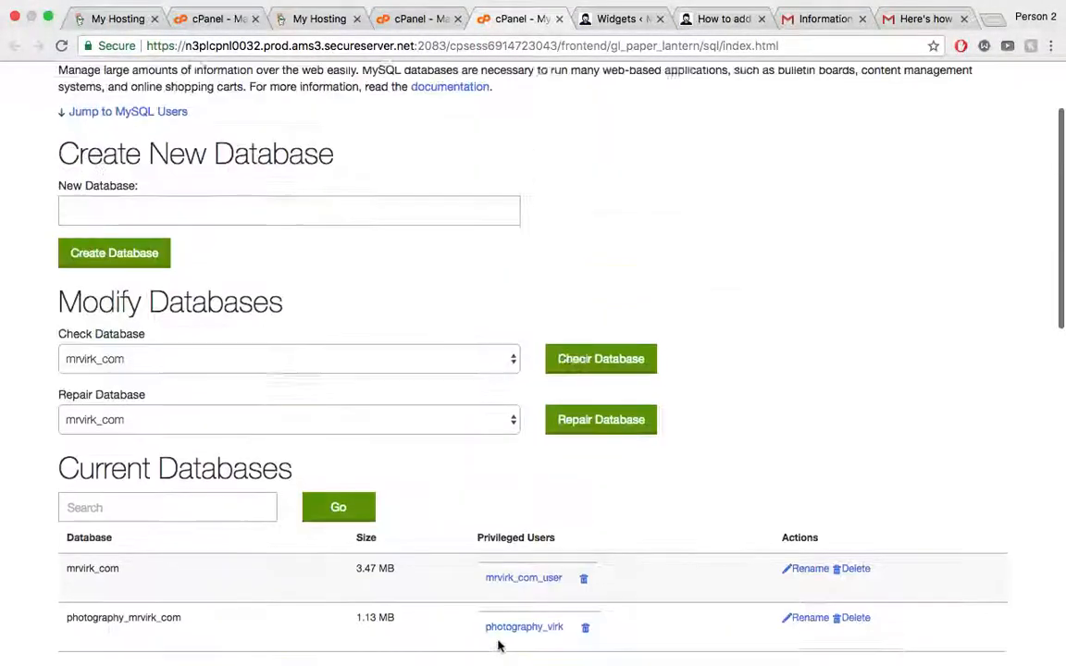
left_click(139, 296)
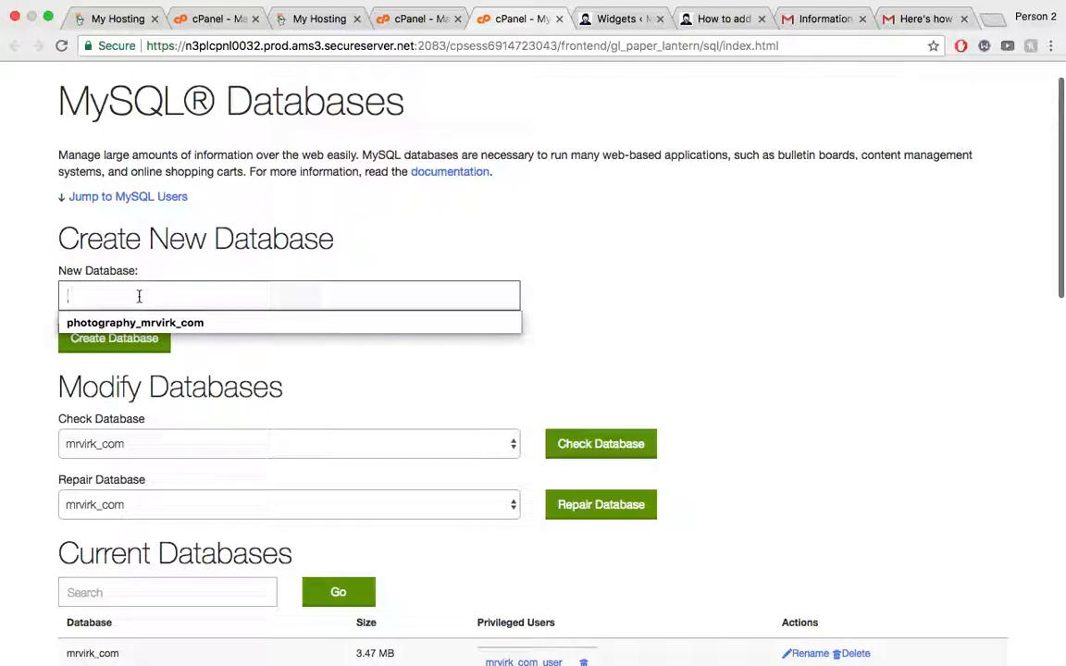
left_click(782, 295)
left_click(100, 295)
left_click(190, 319)
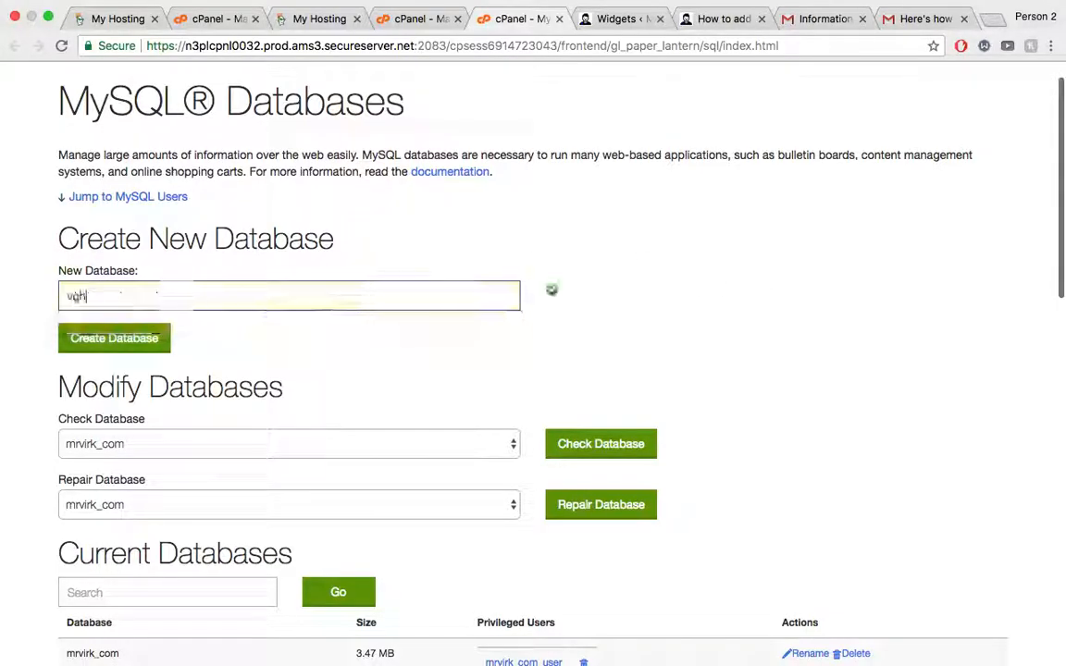
- Under Add User To Database, choose the user photography_virk and the database photography_mrvirk_com without adding them
scroll(403, 388, "down", 1)
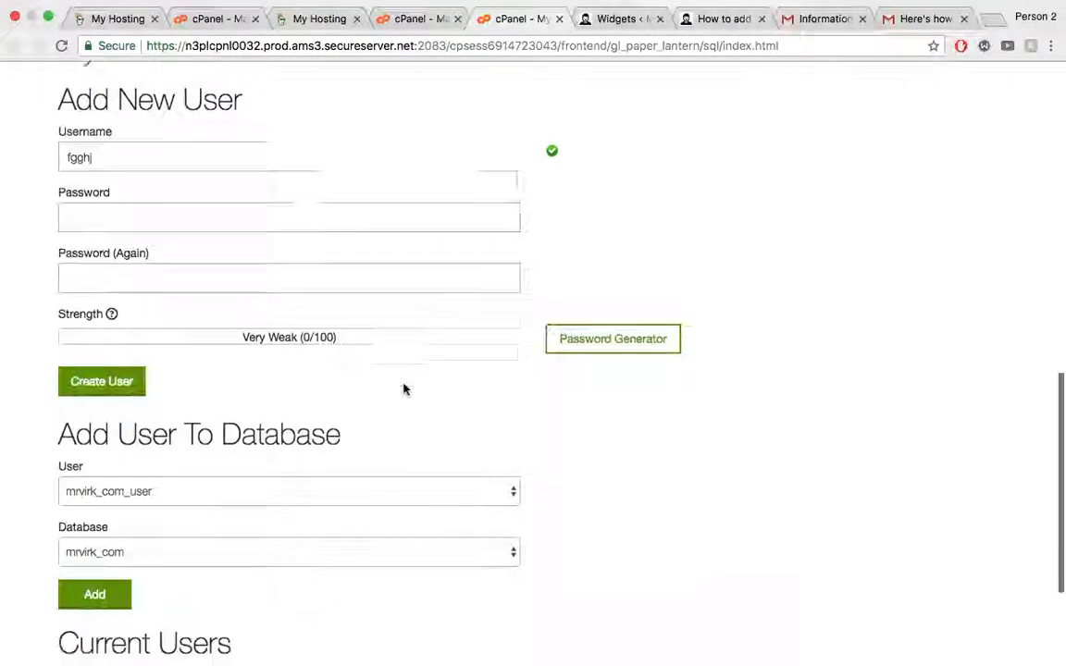
scroll(404, 388, "down", 1)
scroll(374, 461, "down", 3)
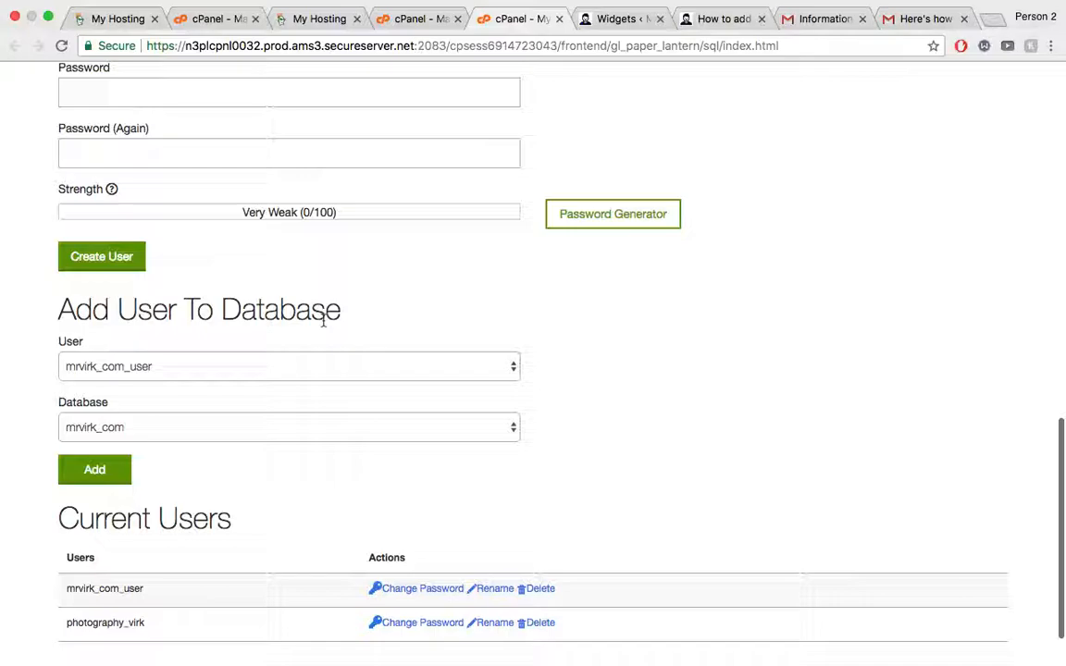
left_click_drag(261, 312, 357, 309)
left_click(359, 313)
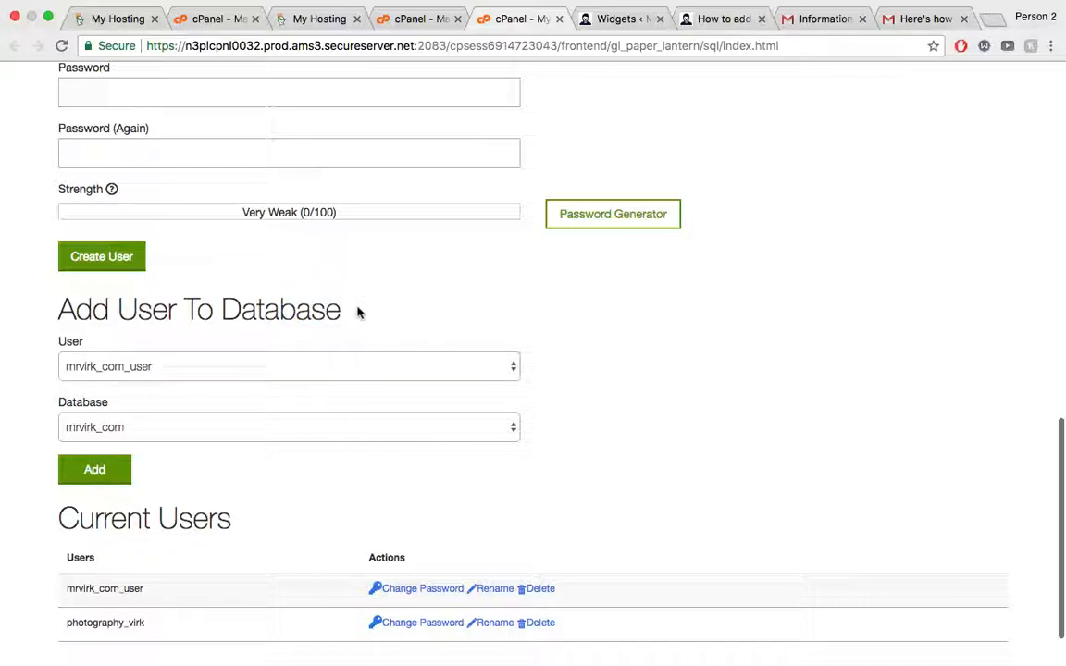
left_click(188, 371)
left_click(91, 382)
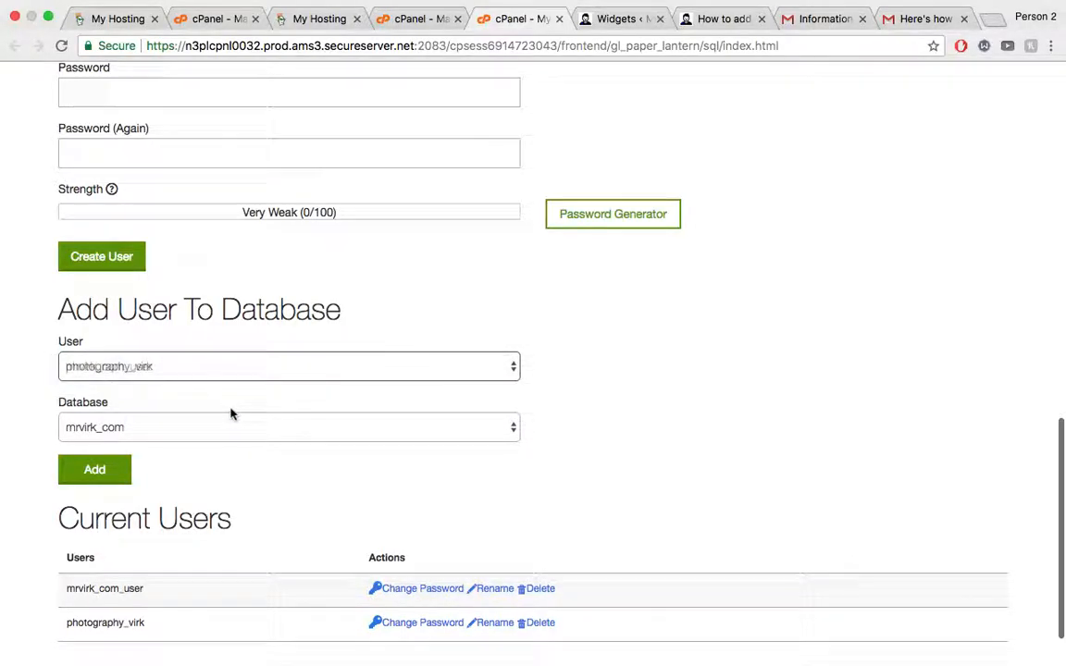
left_click(165, 427)
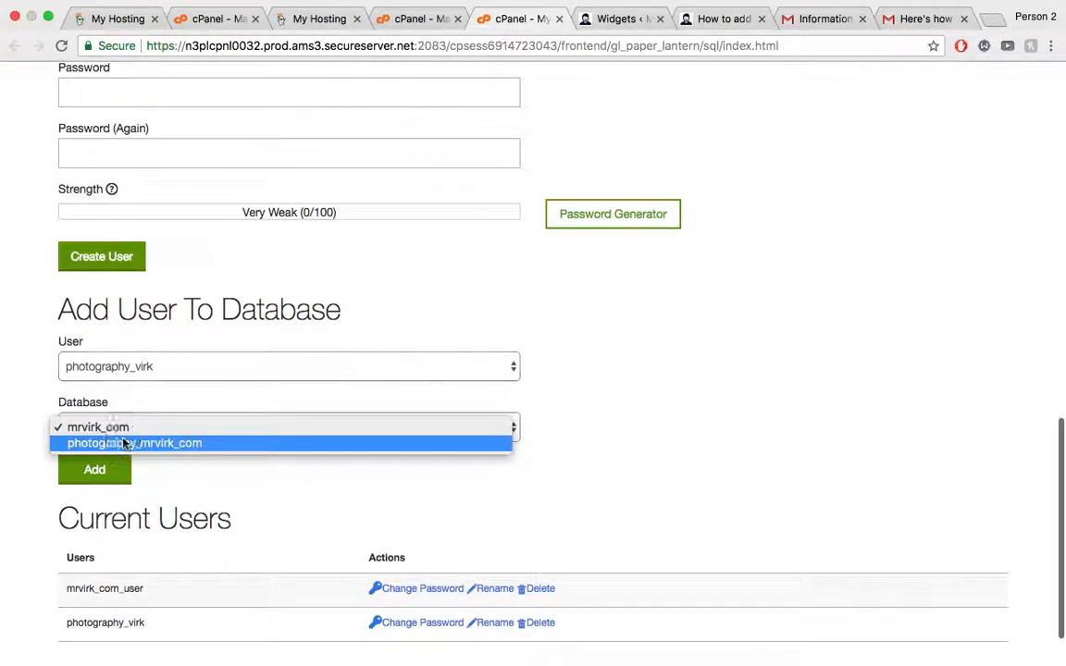
left_click(157, 444)
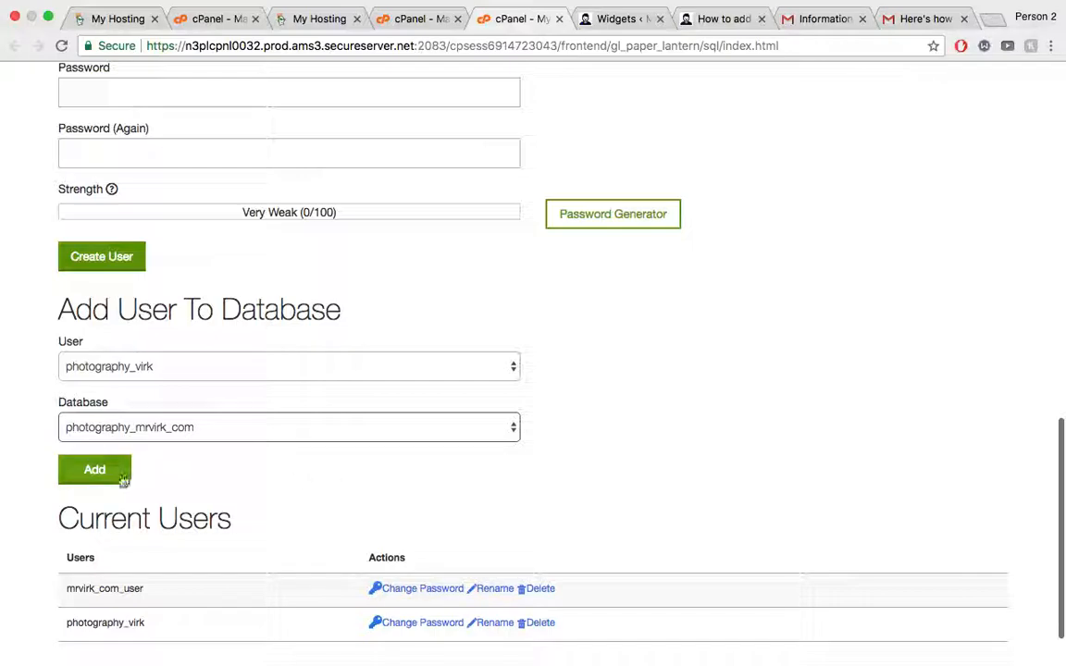
- Look over the actions for the current MySQL users and close the MySQL Databases tab
scroll(634, 517, "down", 2)
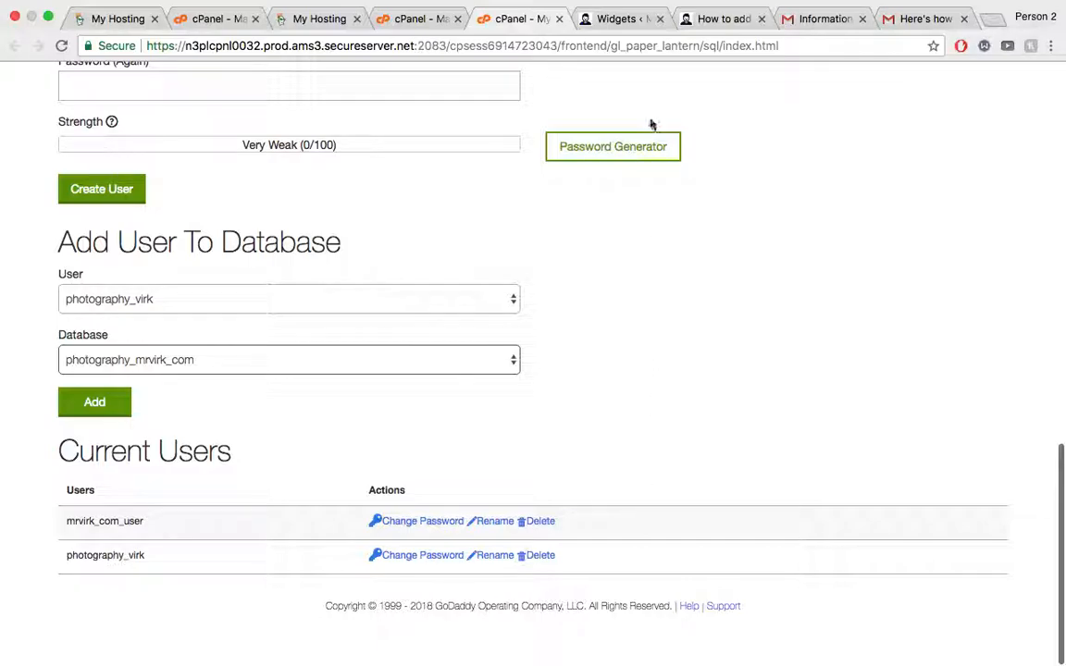
scroll(649, 123, "up", 8)
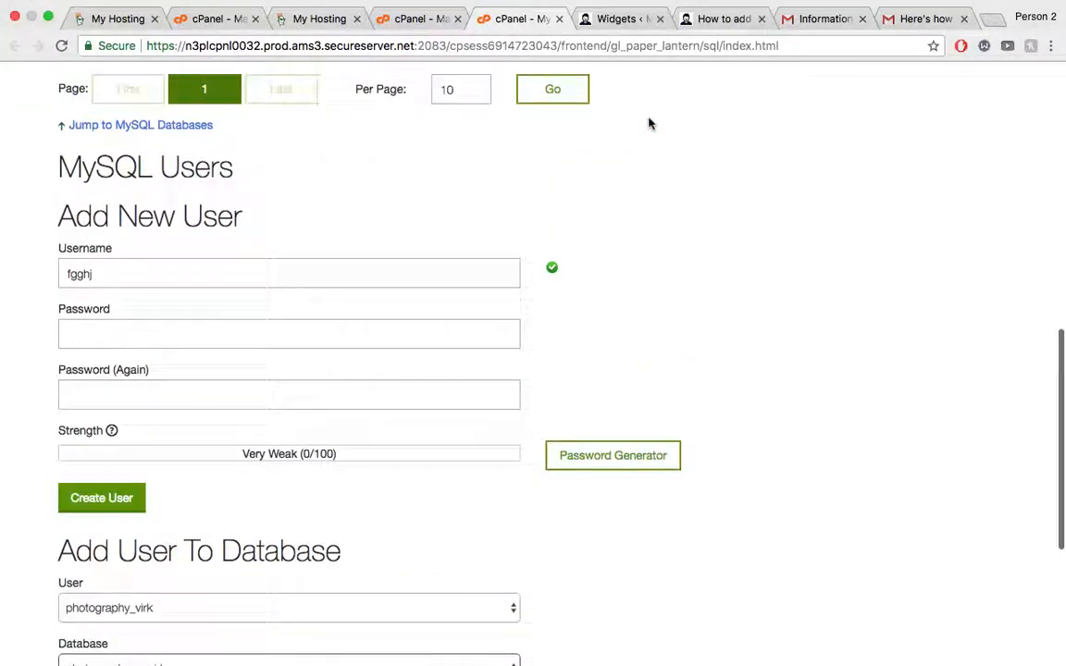
left_click(559, 18)
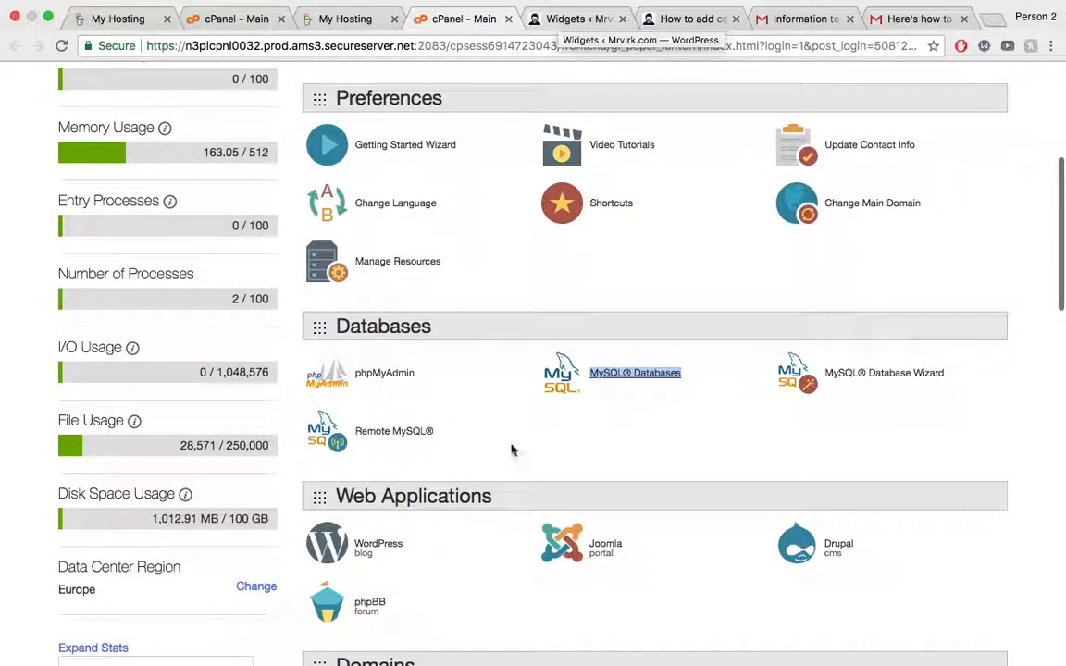
- Open phpMyAdmin from the Databases section in a new browser tab and switch to it
right_click(380, 373)
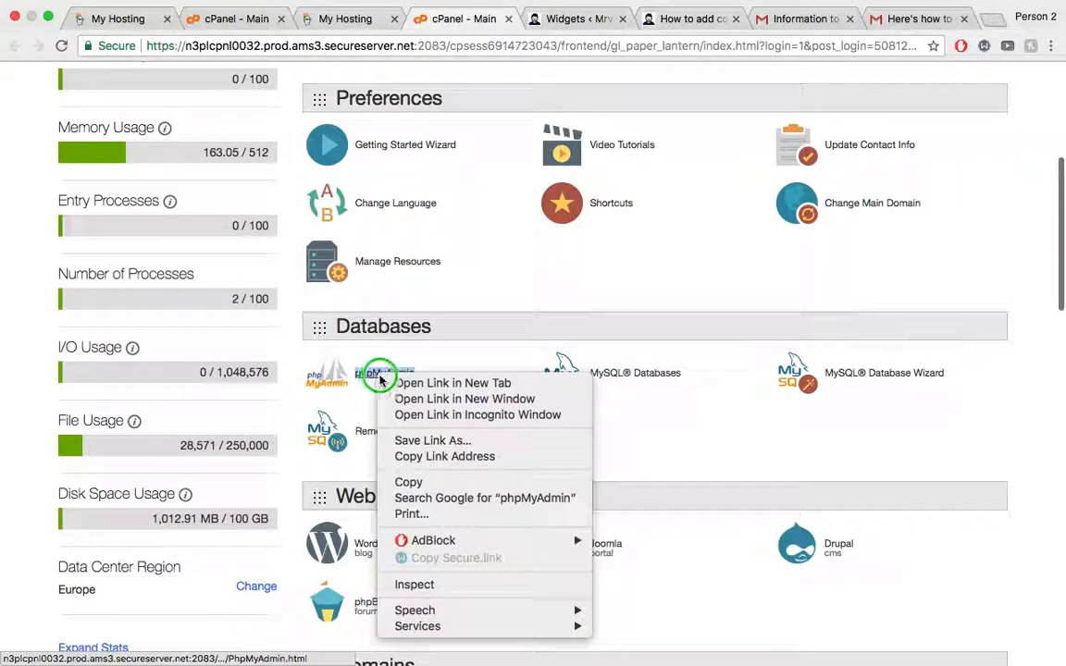
left_click(404, 380)
left_click(496, 20)
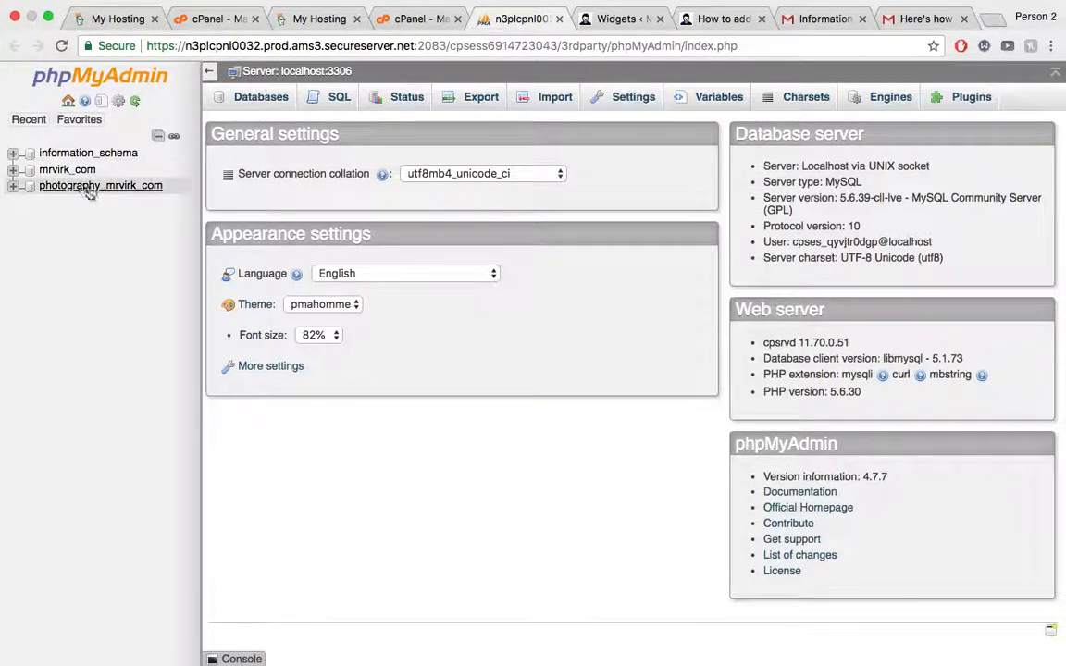
- Open the mrvirk_com database in phpMyAdmin and look through its list of tables
left_click(64, 172)
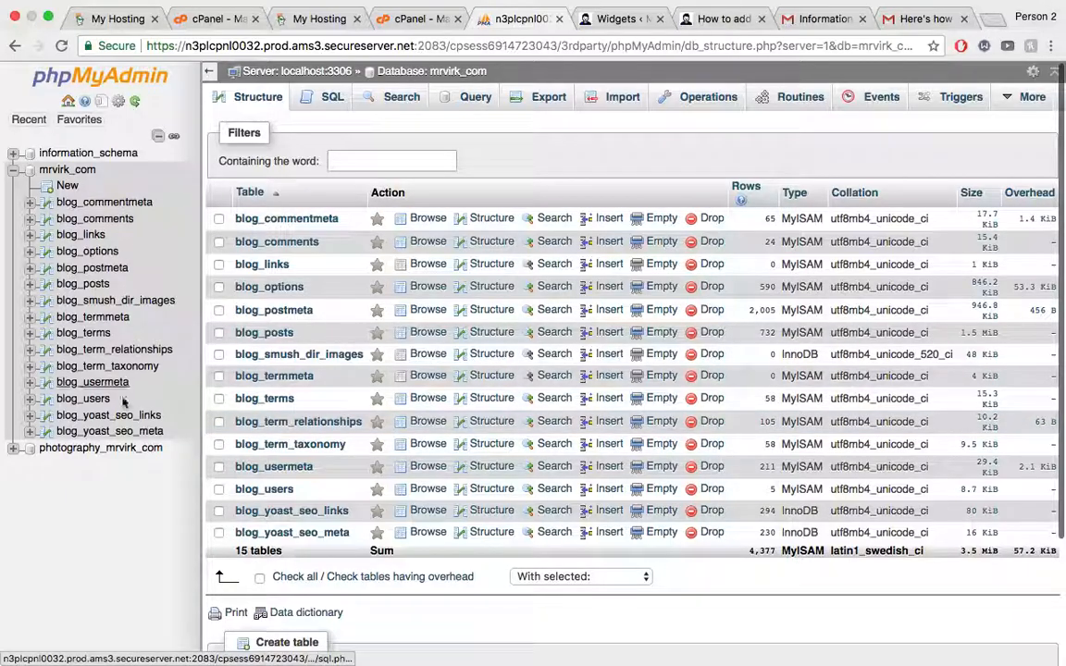
scroll(232, 277, "down", 5)
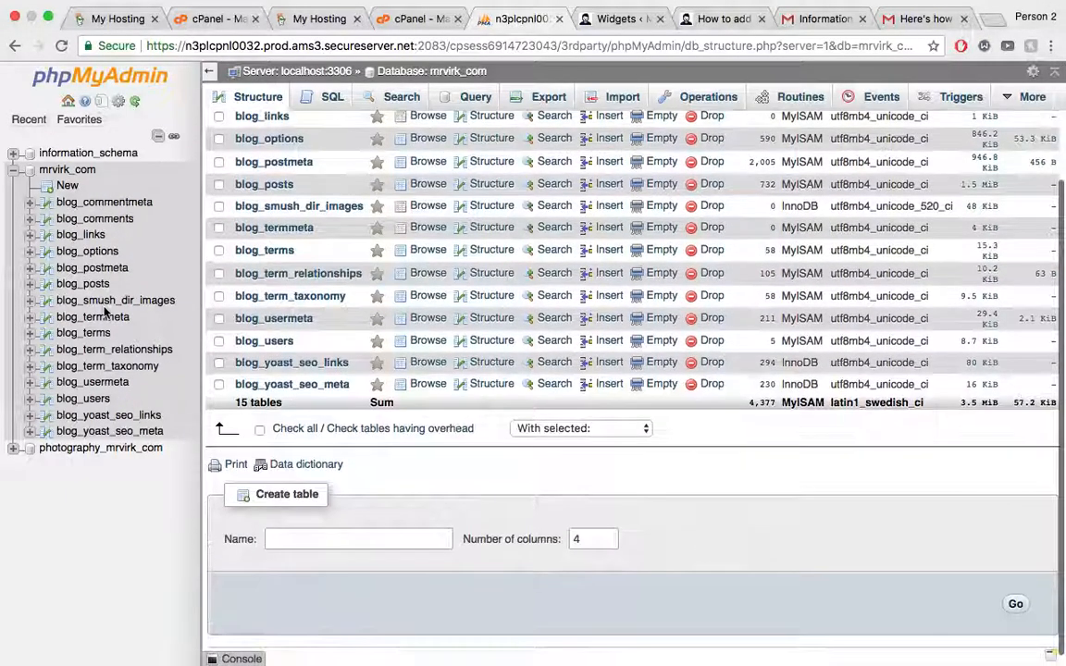
scroll(277, 287, "up", 5)
scroll(278, 278, "up", 1)
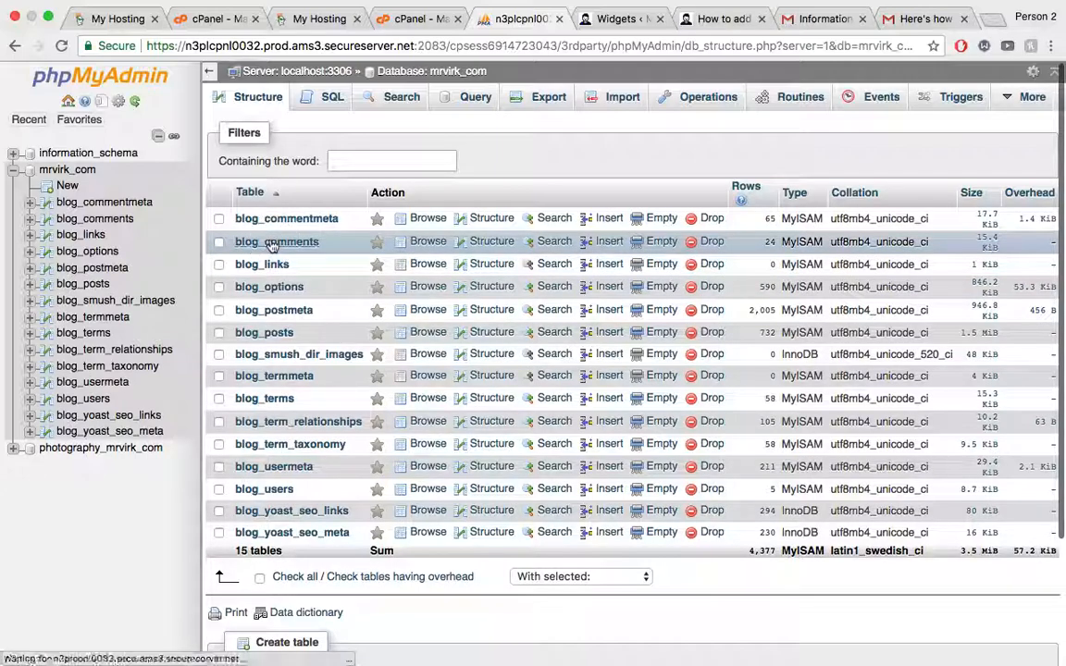
- Open the blog_comments table and examine its columns and comment rows
left_click(274, 244)
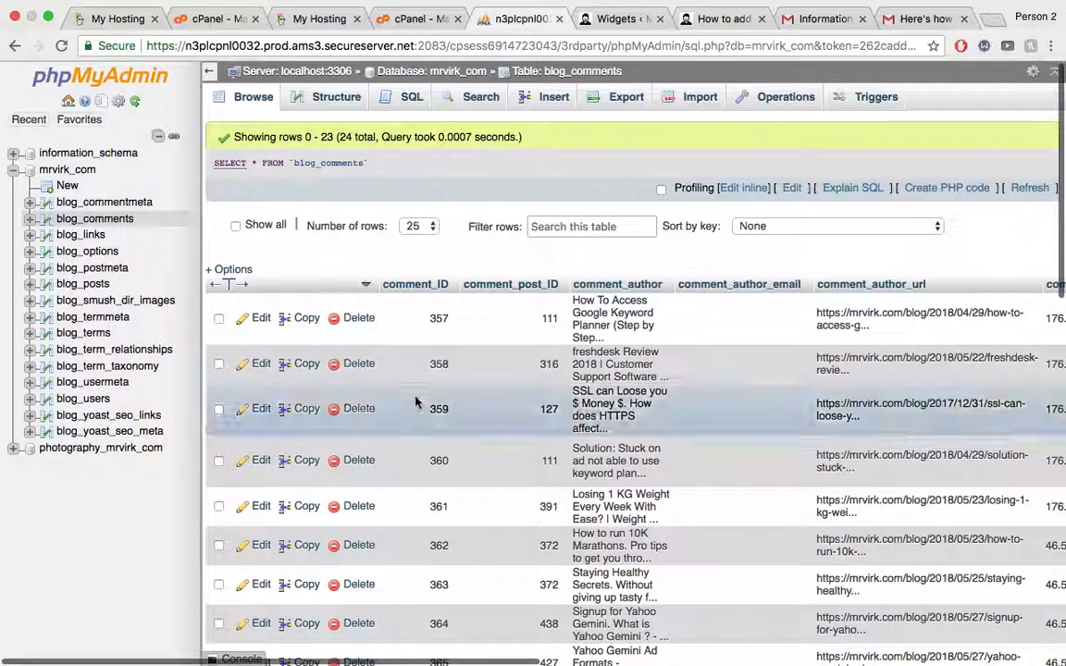
scroll(816, 440, "right", 5)
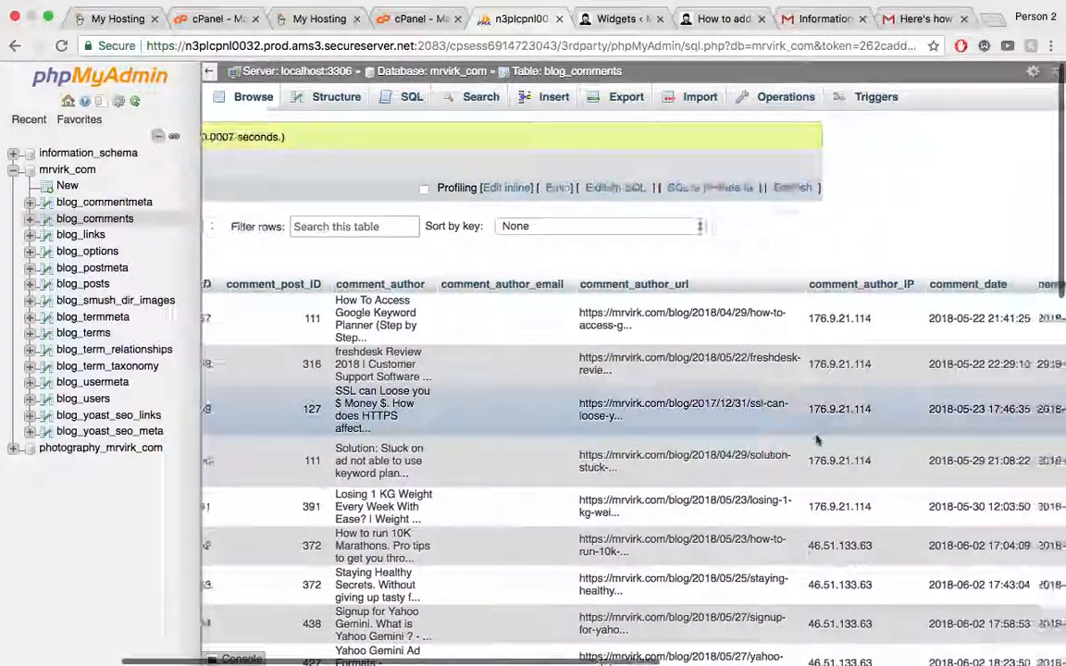
scroll(816, 440, "left", 5)
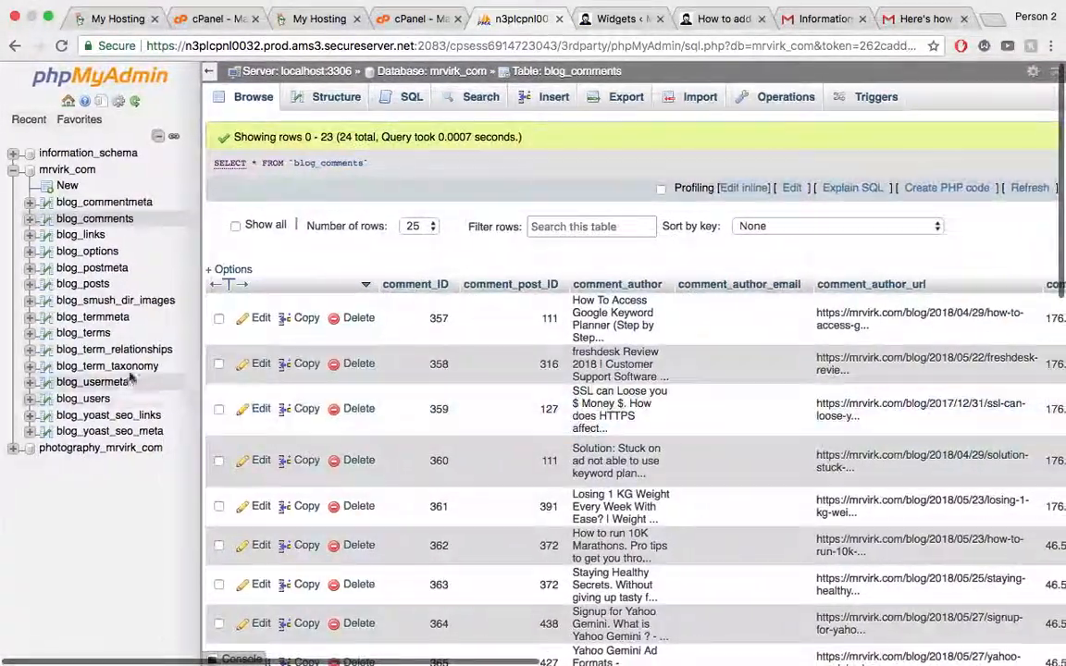
scroll(447, 426, "down", 10)
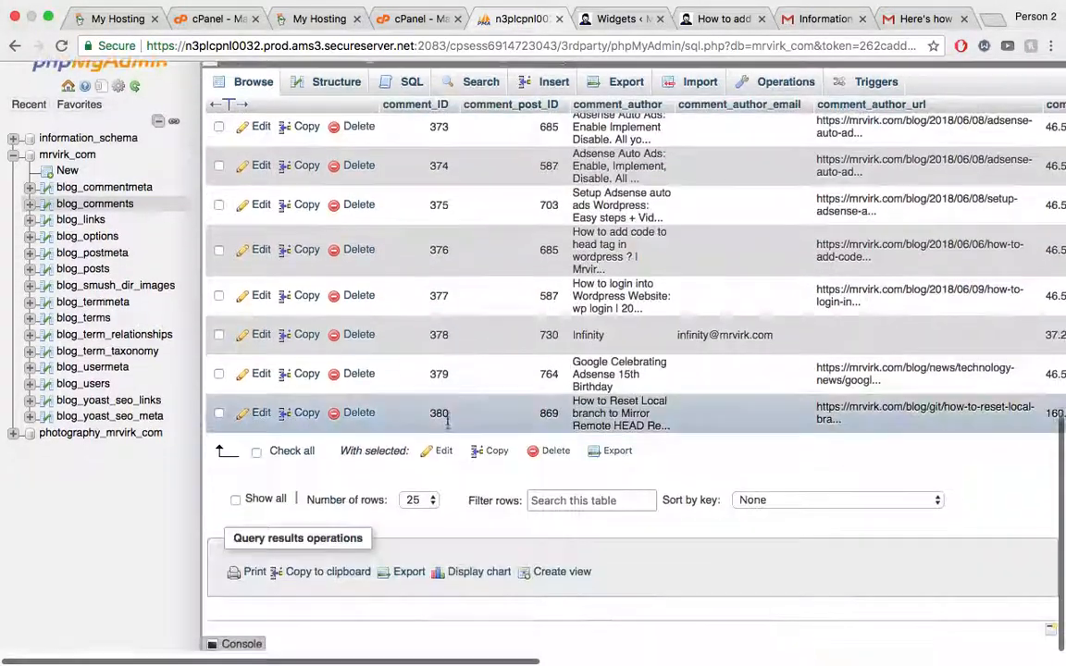
scroll(564, 334, "up", 10)
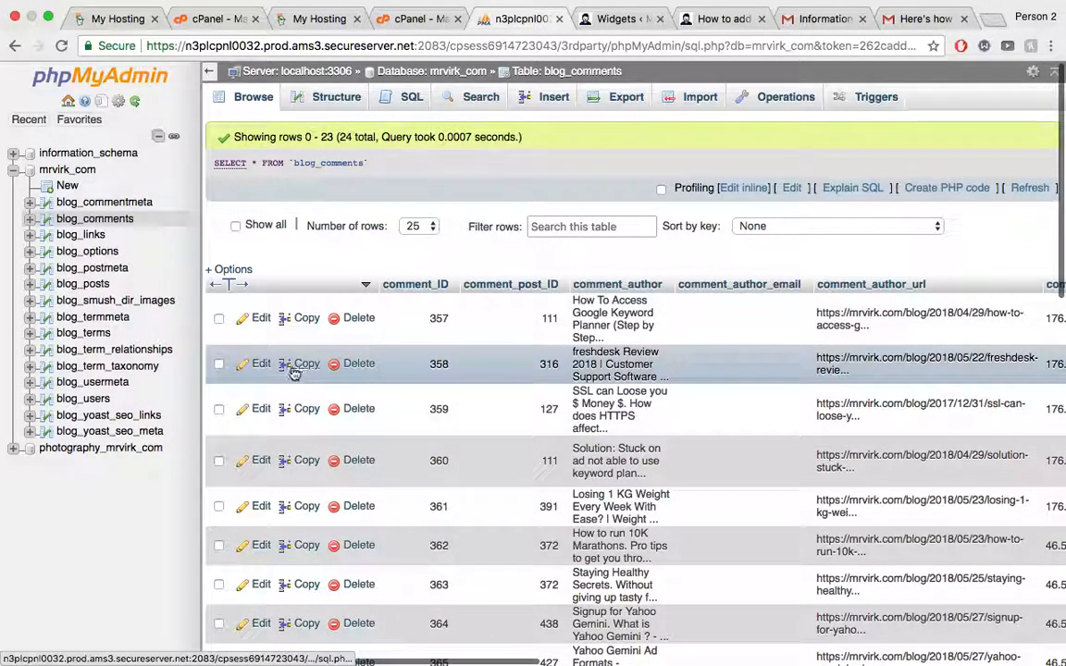
- Close the phpMyAdmin tab and look through cPanel's Web Applications, Domains and Metrics sections
left_click(558, 20)
scroll(681, 581, "down", 3)
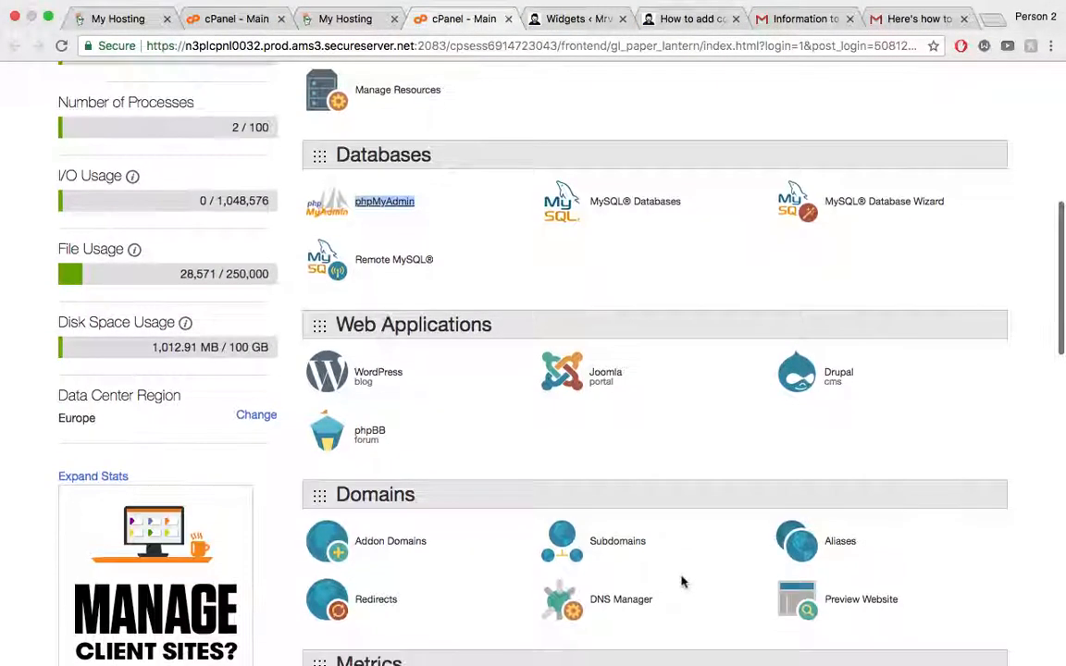
scroll(704, 544, "down", 4)
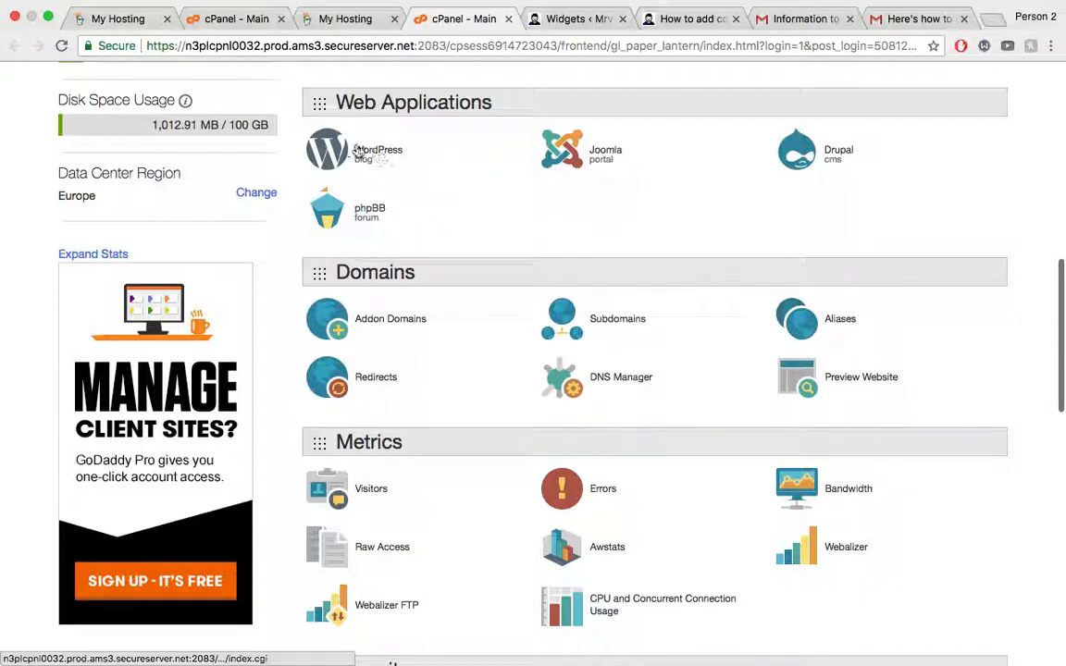
scroll(478, 216, "down", 2)
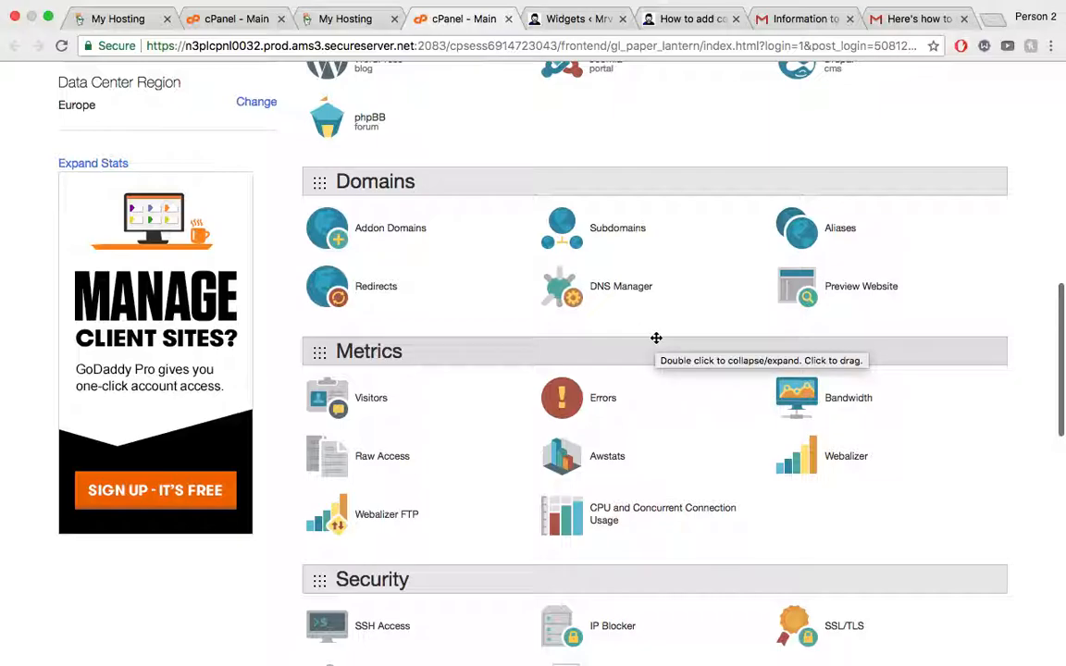
- Open Addon Domains from the Domains section in a new browser tab and switch to it
right_click(400, 229)
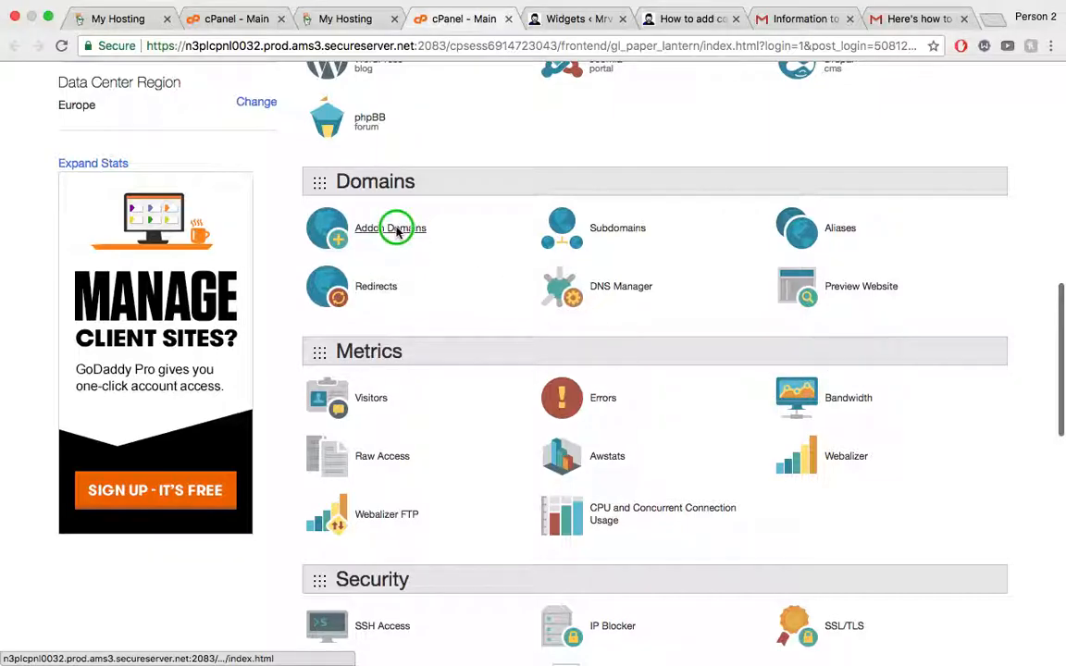
left_click(421, 236)
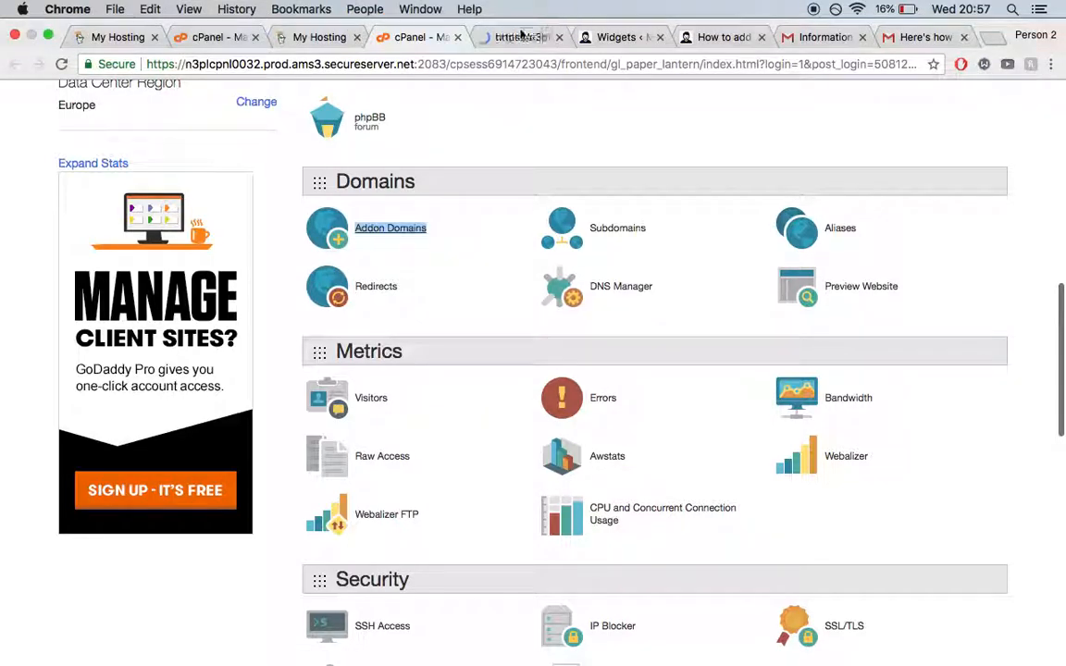
left_click(500, 38)
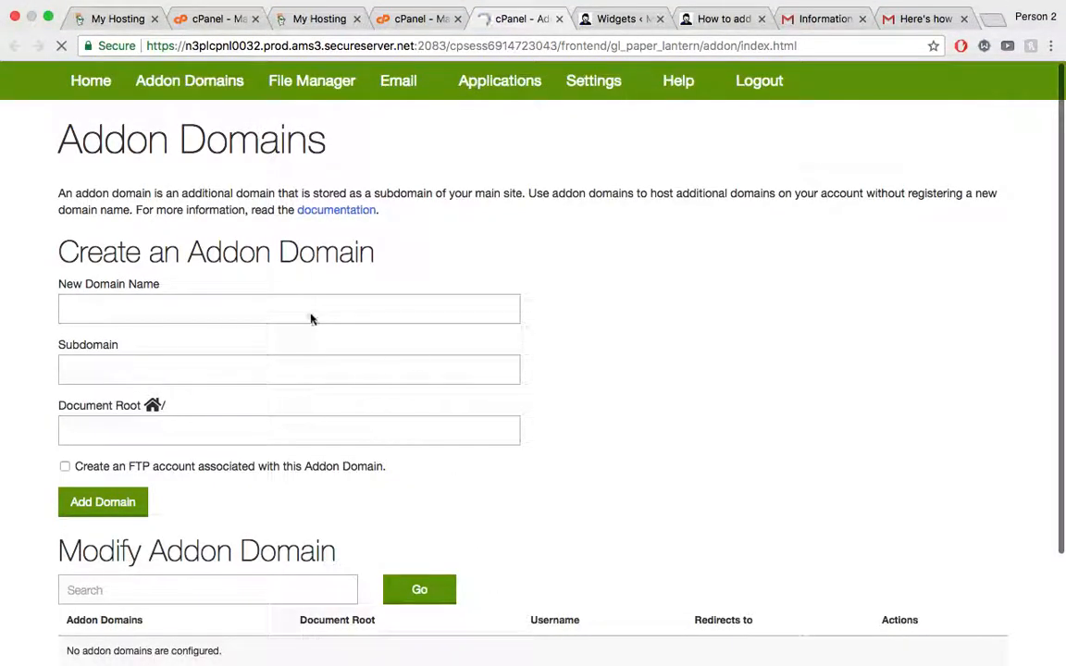
- Enter baheri.in as the new addon domain name, letting the subdomain and document root fill in automatically
left_click(187, 307)
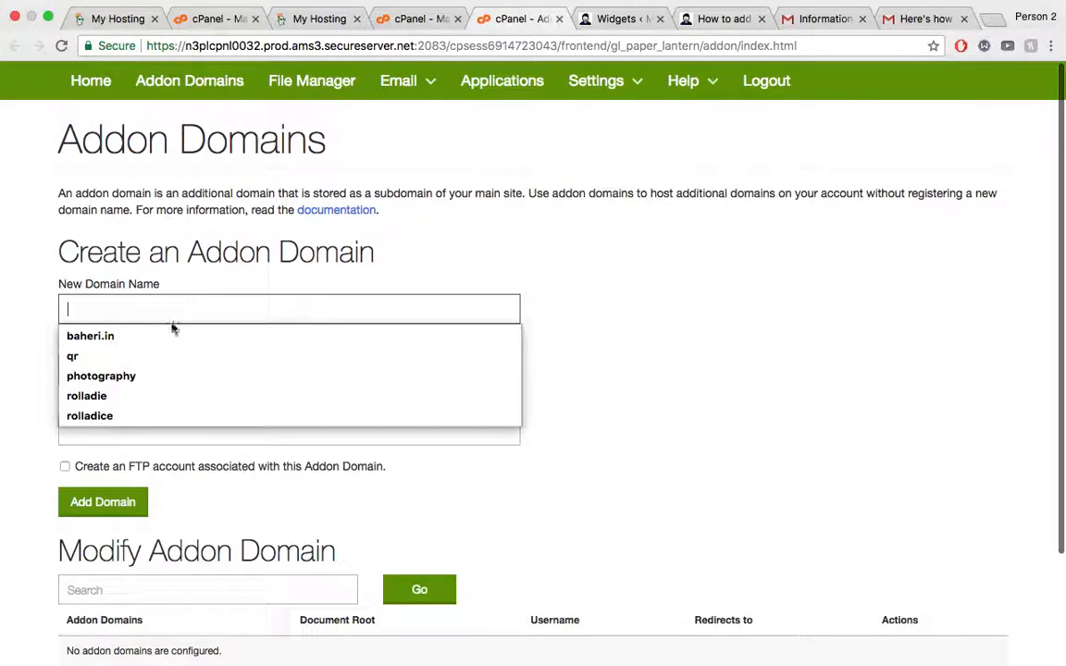
left_click(155, 335)
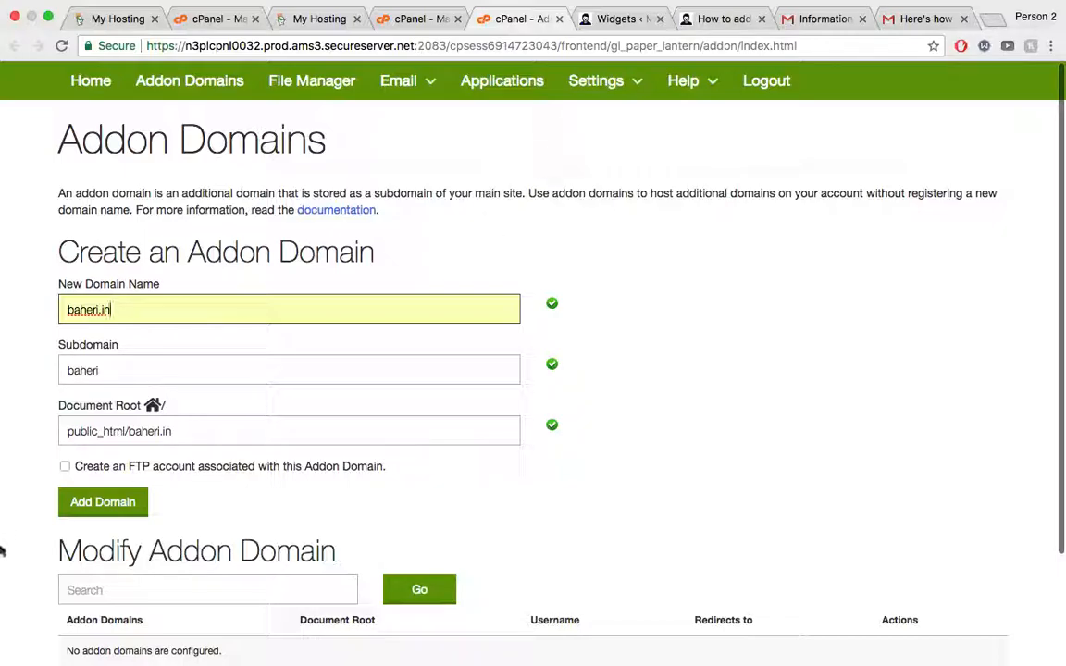
left_click(121, 311)
left_click(15, 304)
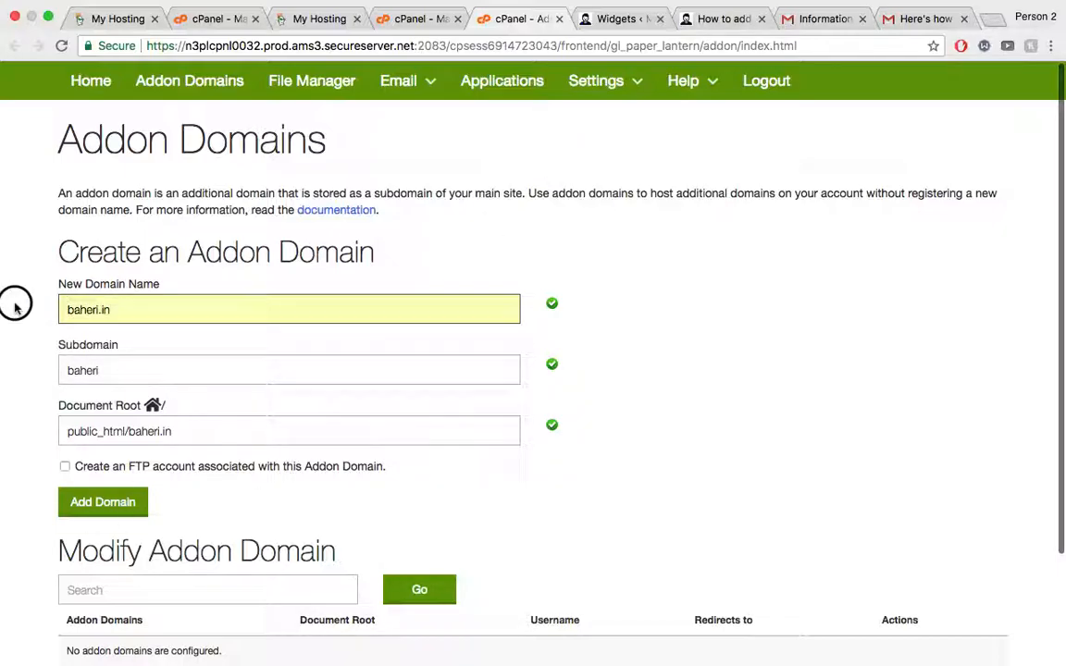
- Examine the new addon domain's name, subdomain and document root fields and the Modify Addon Domain list
left_click(92, 311)
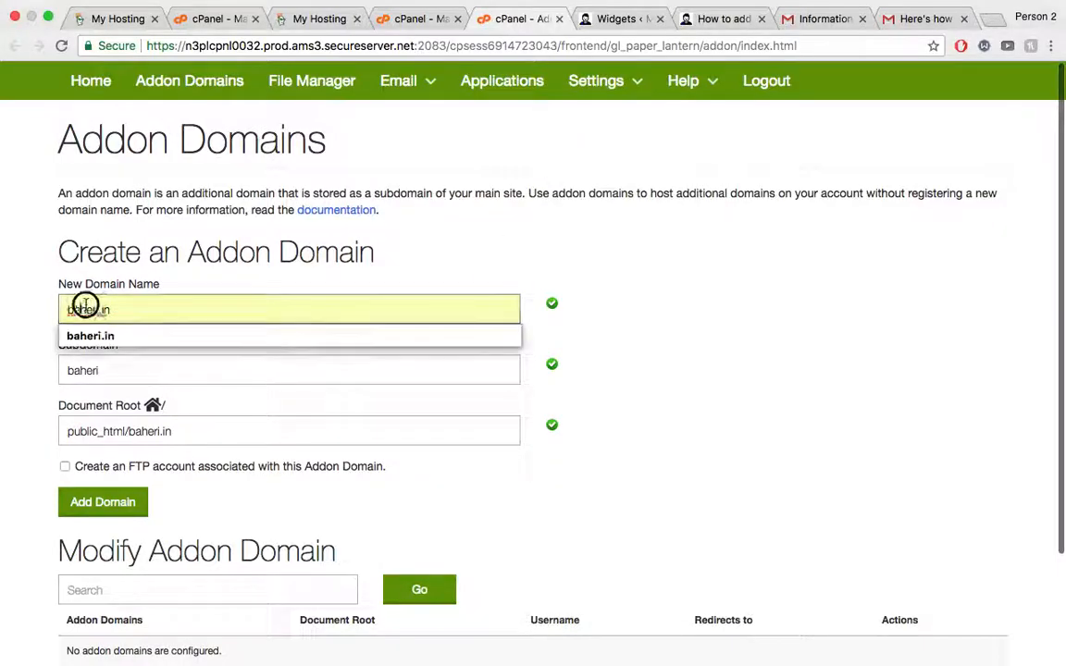
left_click(104, 369)
scroll(47, 377, "down", 3)
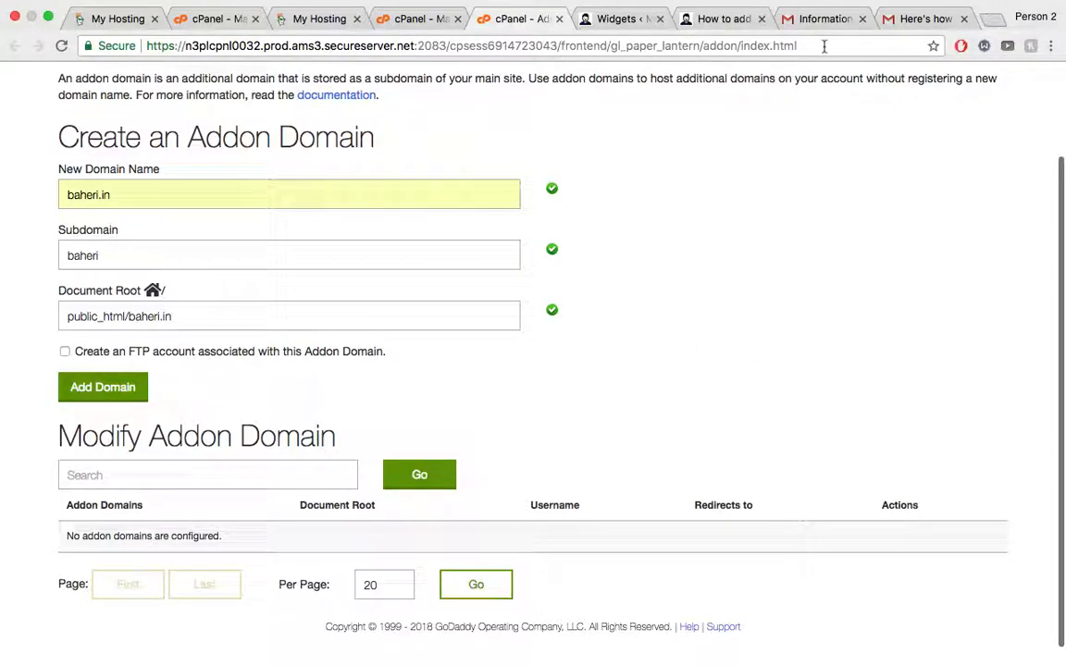
left_click_drag(129, 315, 185, 313)
left_click(165, 316)
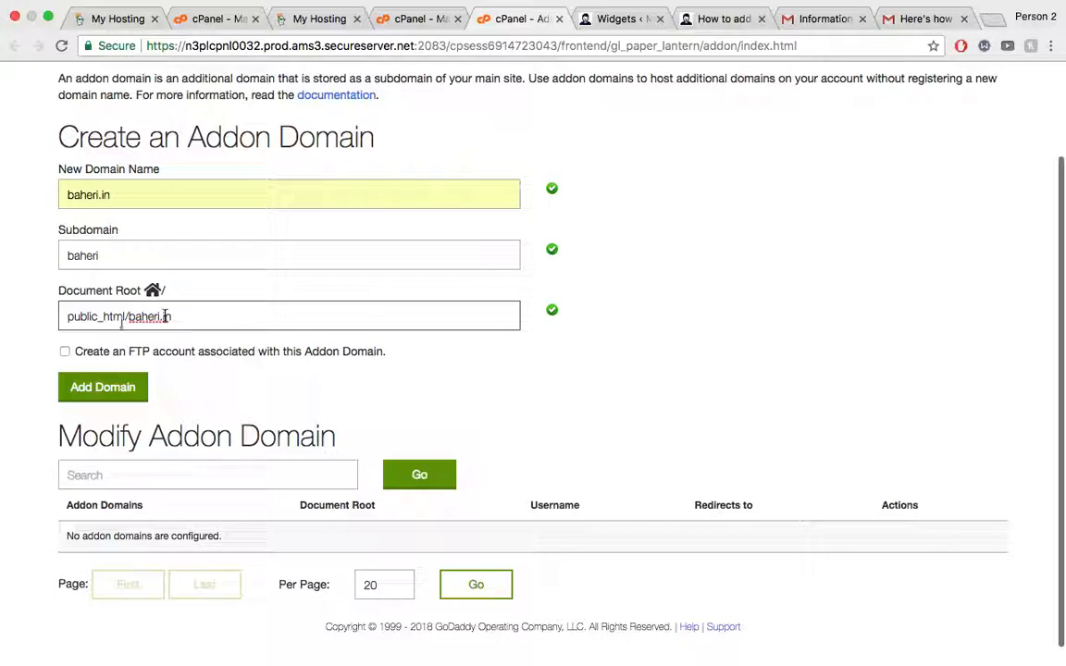
left_click_drag(63, 317, 162, 316)
left_click(140, 317)
left_click(176, 316)
scroll(181, 318, "down", 1)
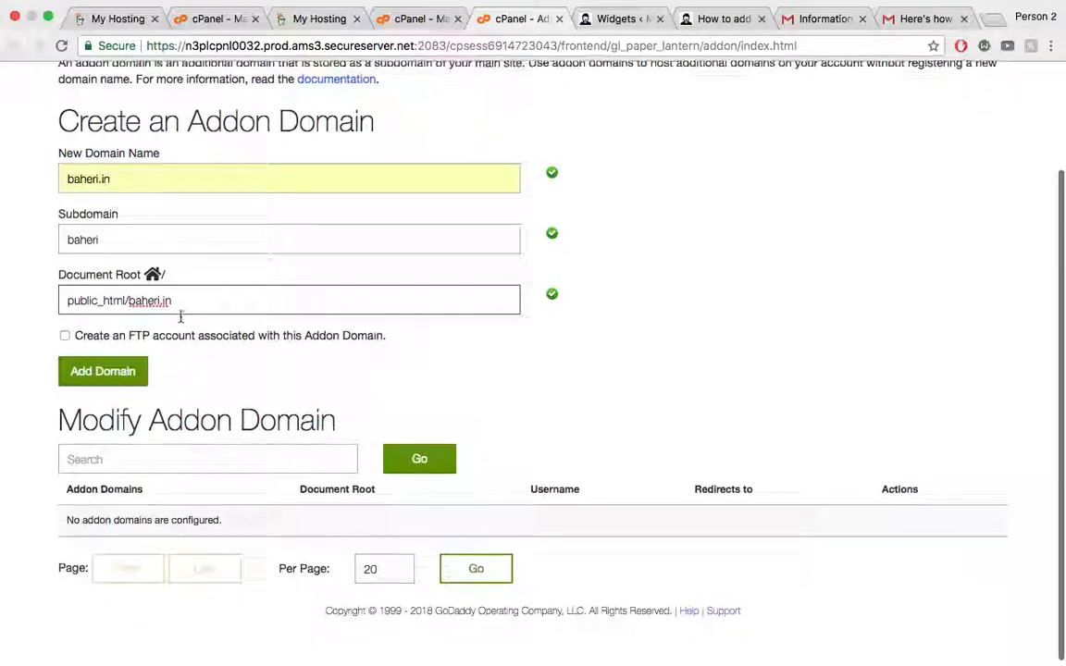
scroll(502, 447, "up", 3)
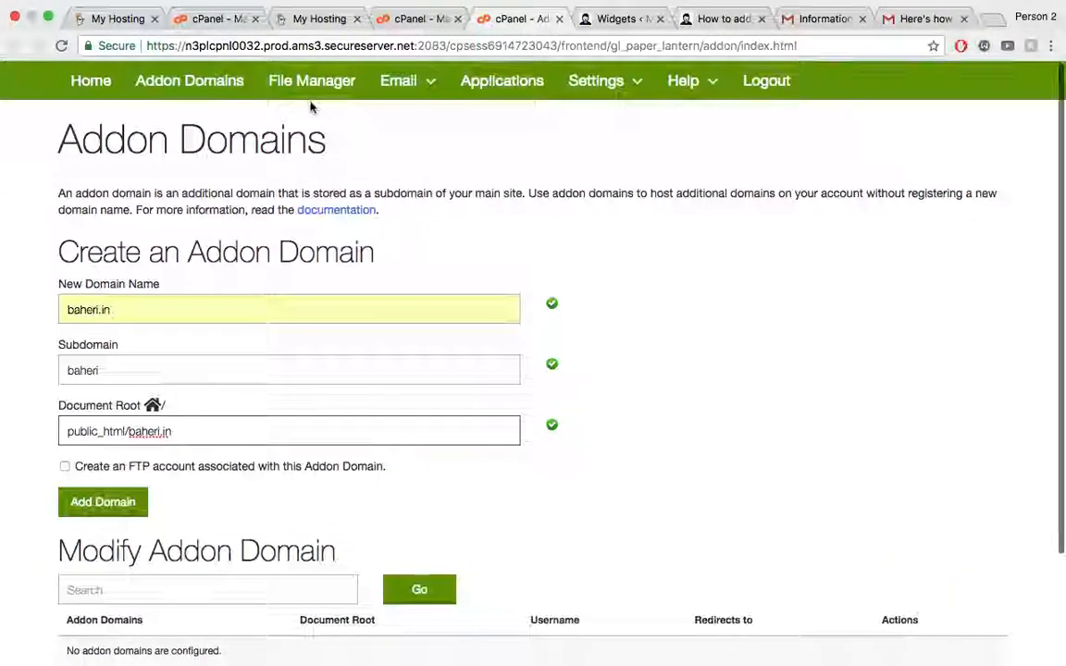
- Close the Addon Domains page and open Subdomains from the Domains section in a new browser tab
left_click(418, 15)
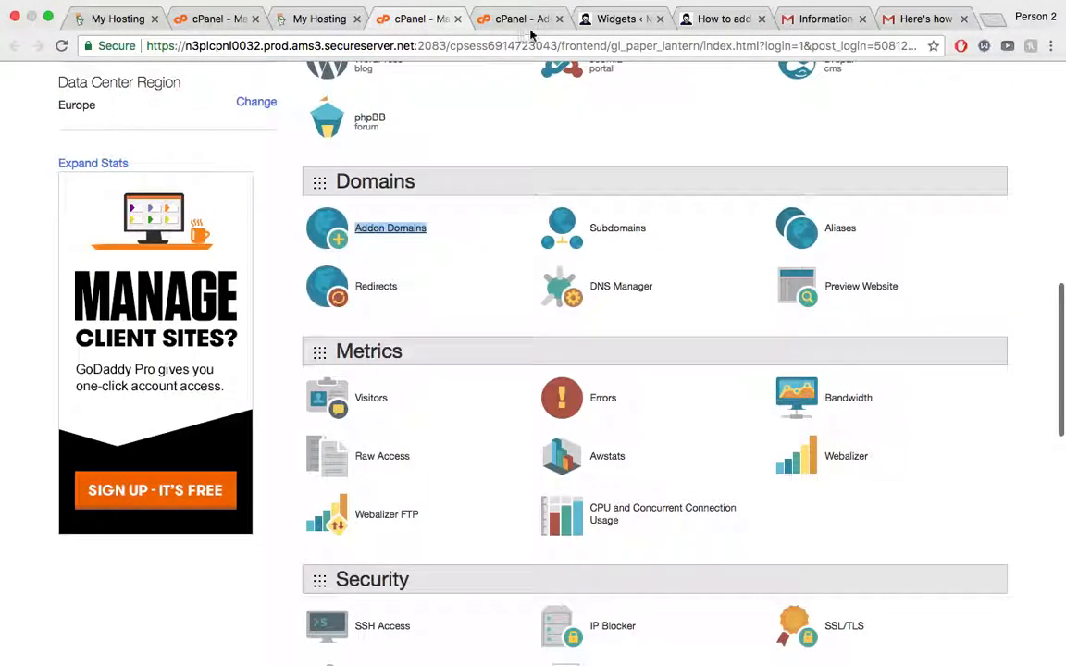
left_click(559, 19)
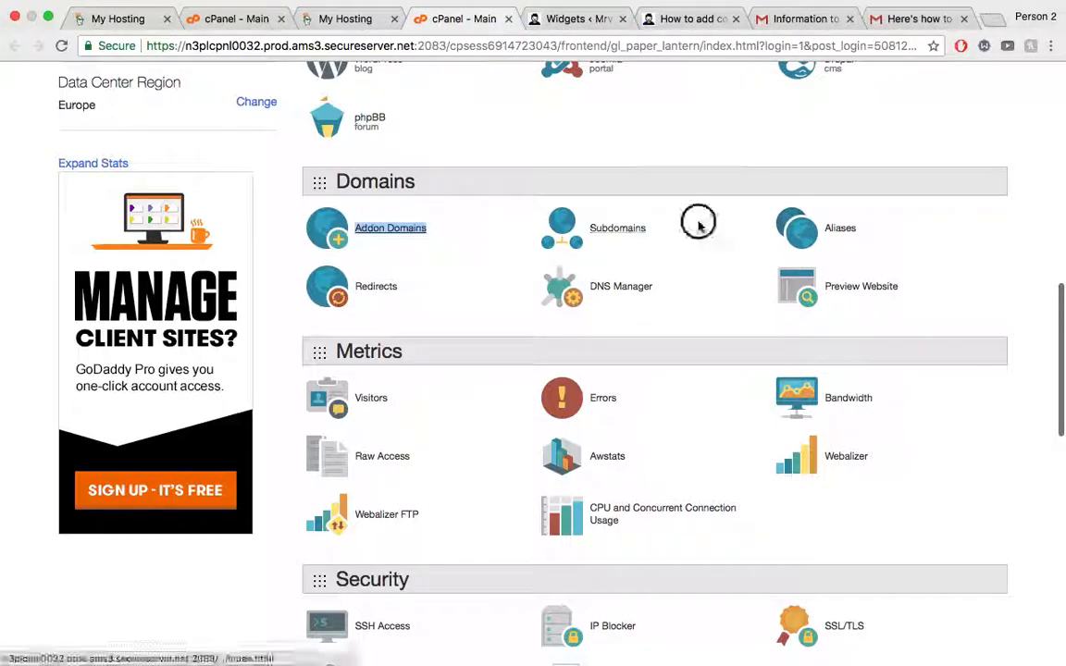
right_click(628, 231)
left_click(652, 231)
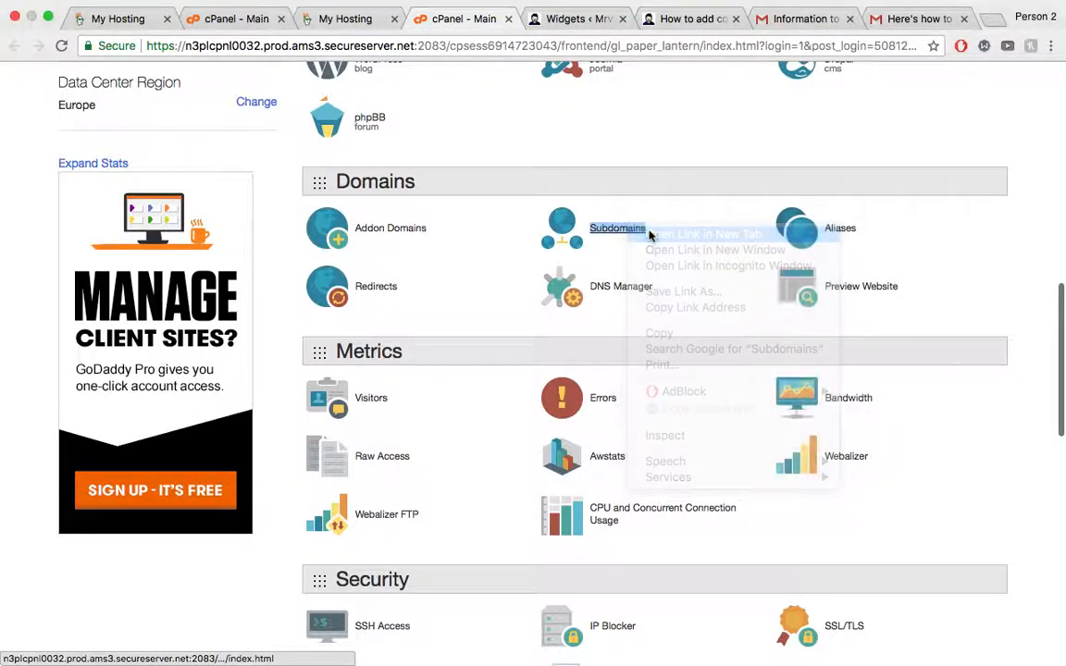
left_click(499, 18)
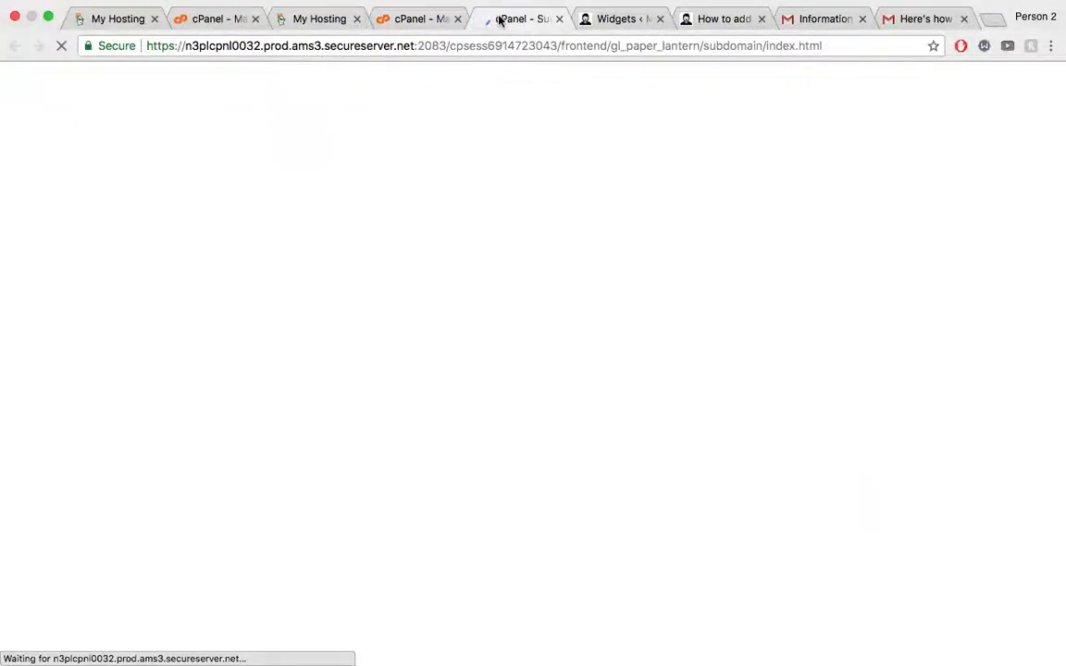
- Enter example as a new subdomain of mrvirk.com, letting the document root fill in automatically
left_click(221, 308)
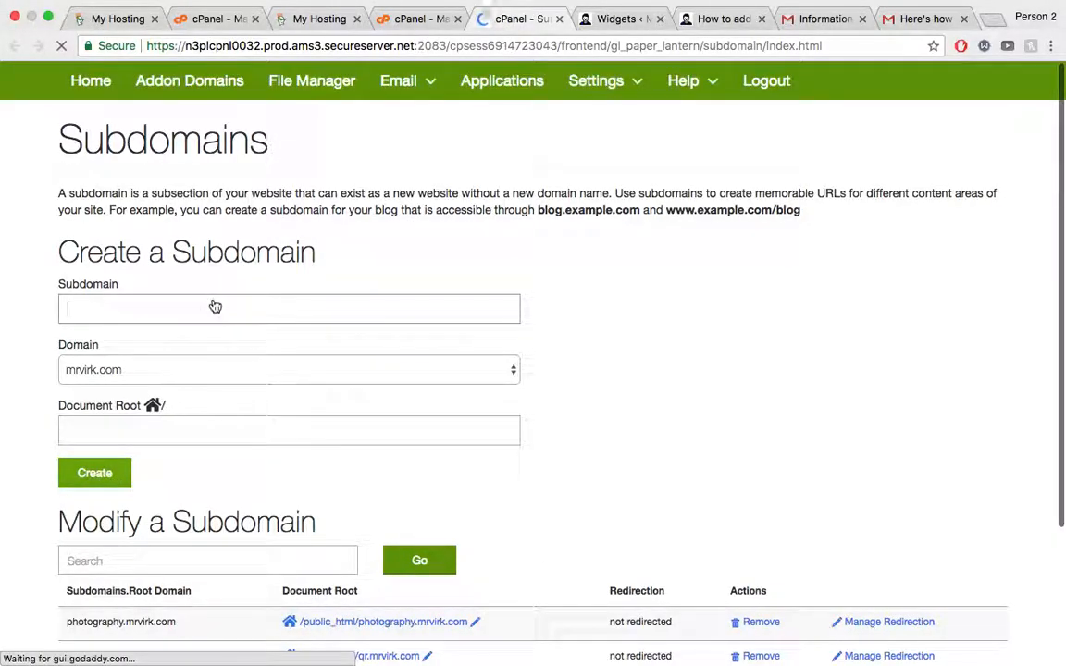
left_click(214, 303)
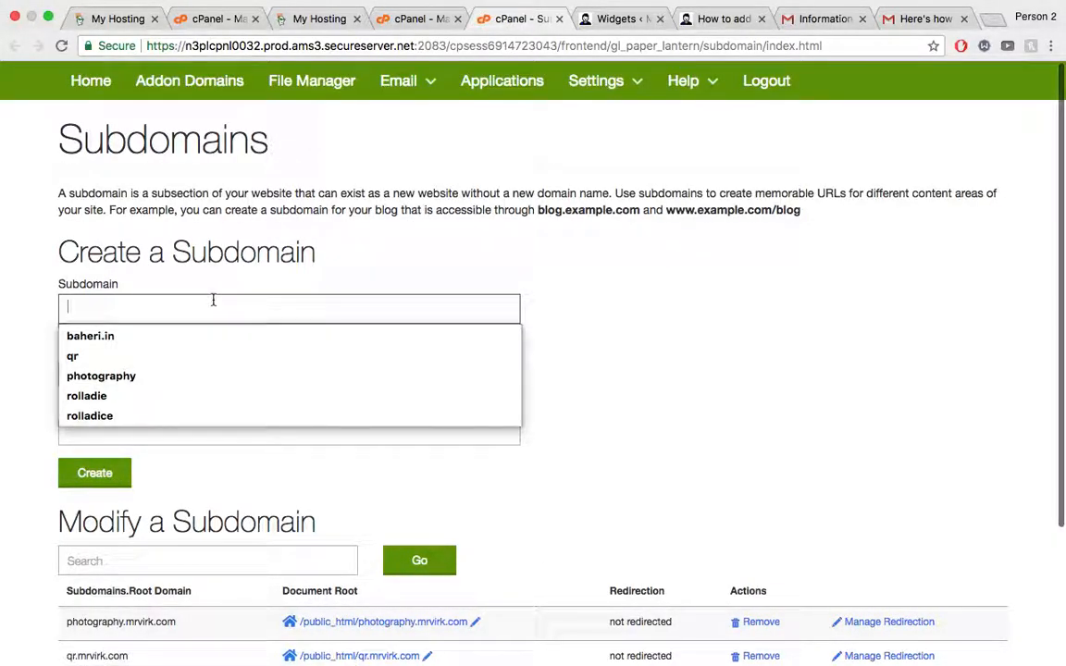
type("e")
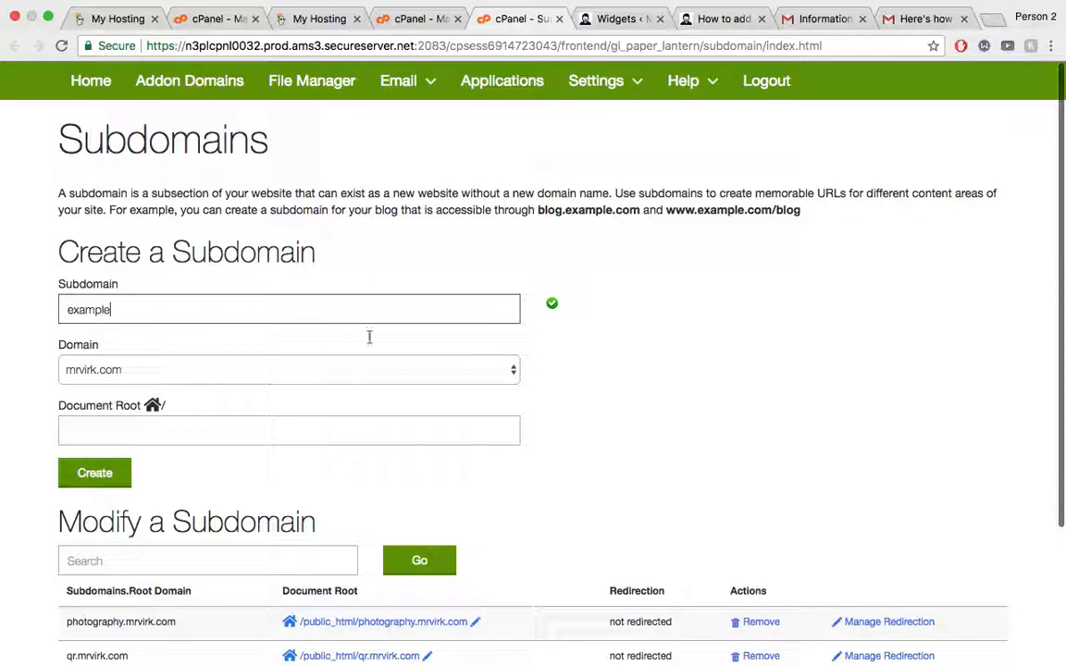
type("xample")
scroll(149, 357, "down", 1)
left_click(328, 371)
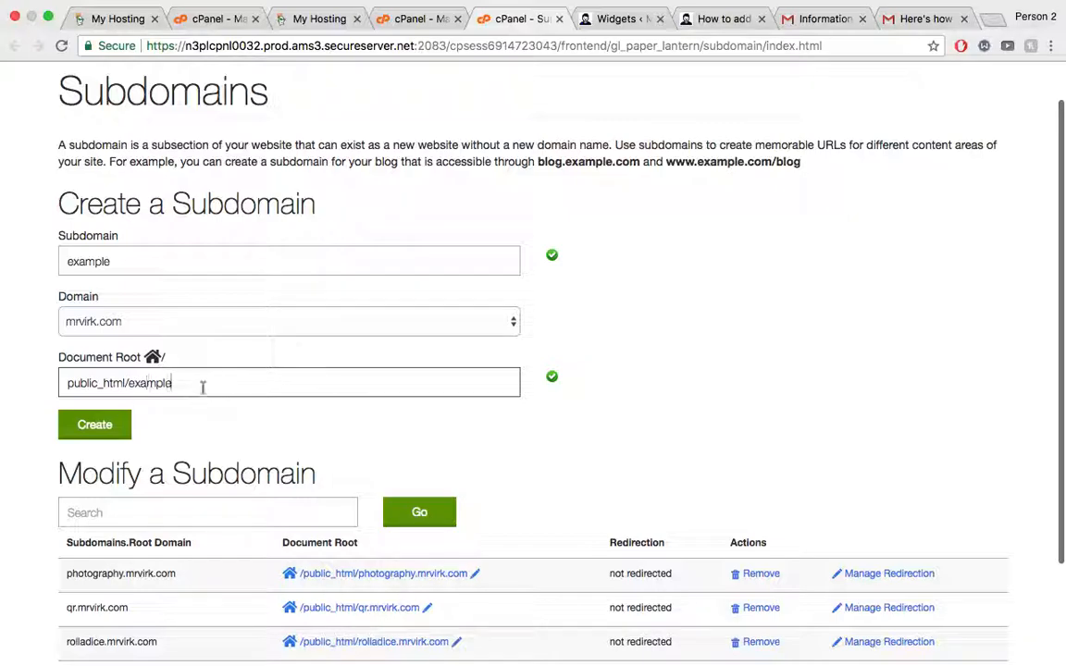
- Look over the existing subdomains and open qr.mrvirk.com from the list in a new tab
scroll(351, 449, "down", 3)
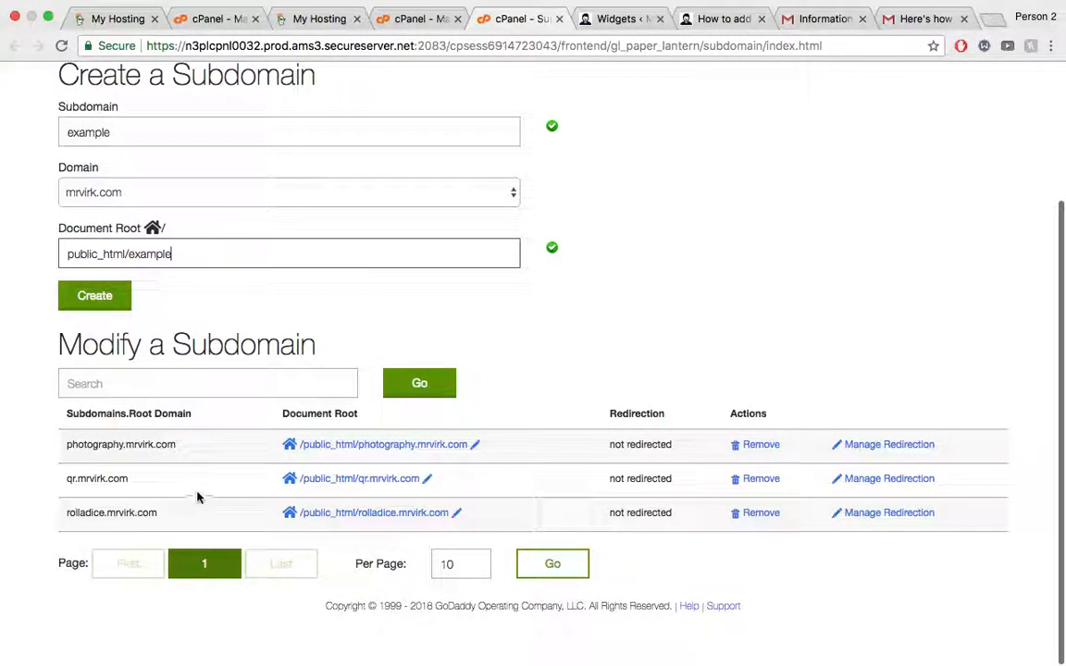
left_click_drag(150, 512, 78, 455)
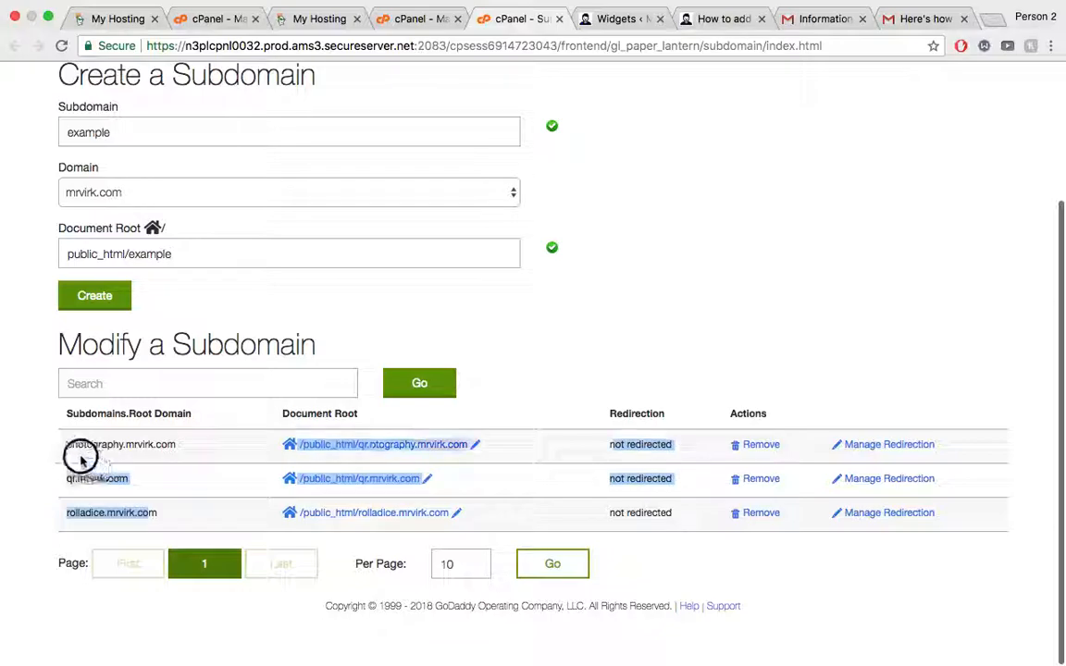
left_click(78, 455)
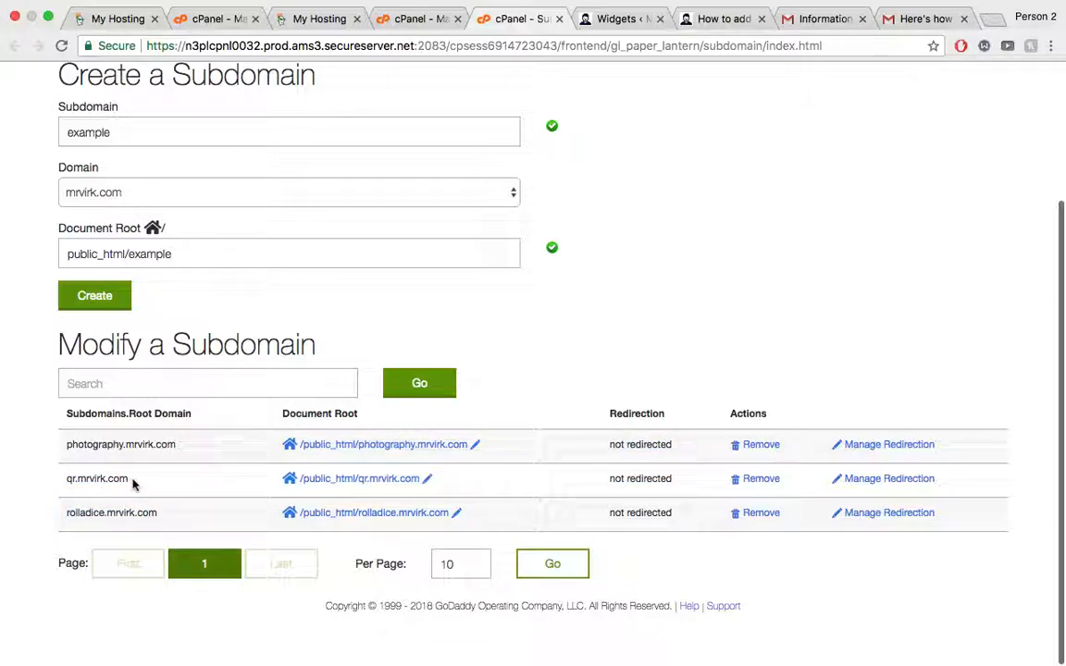
left_click_drag(131, 478, 68, 479)
right_click(83, 479)
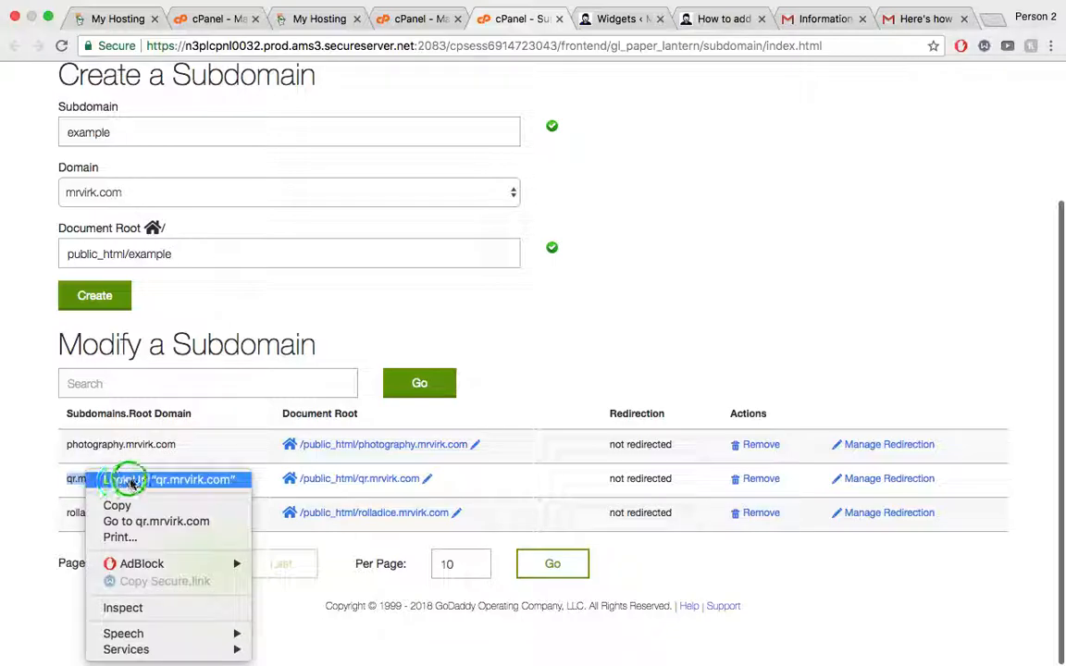
left_click(132, 521)
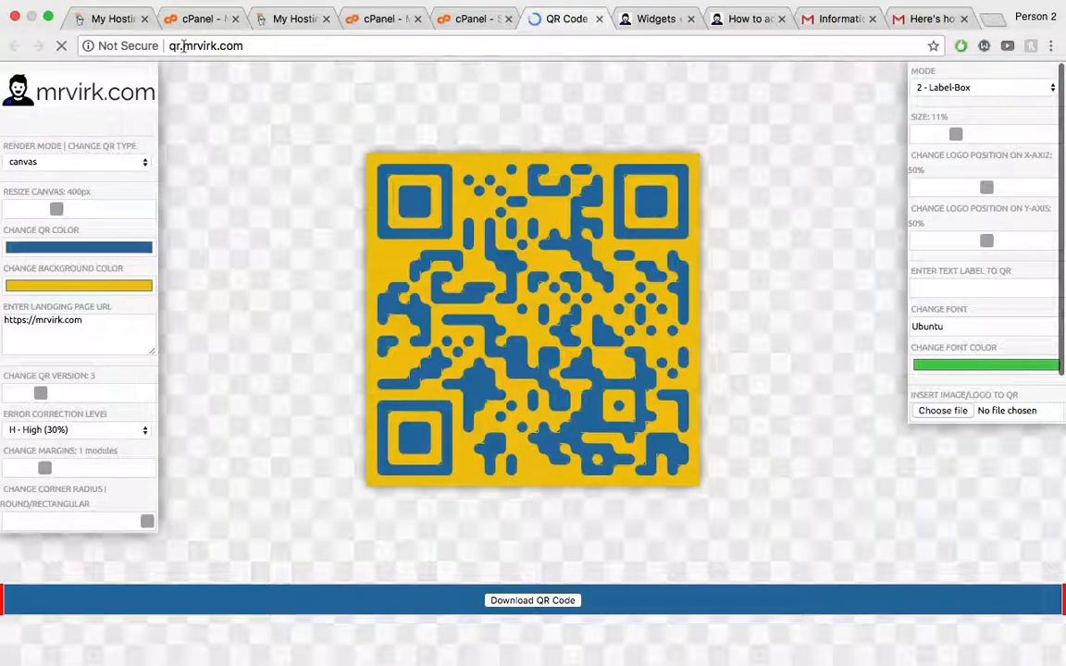
- Examine the subdomain and main domain parts of the QR Code page's address, and close that page
left_click(183, 45)
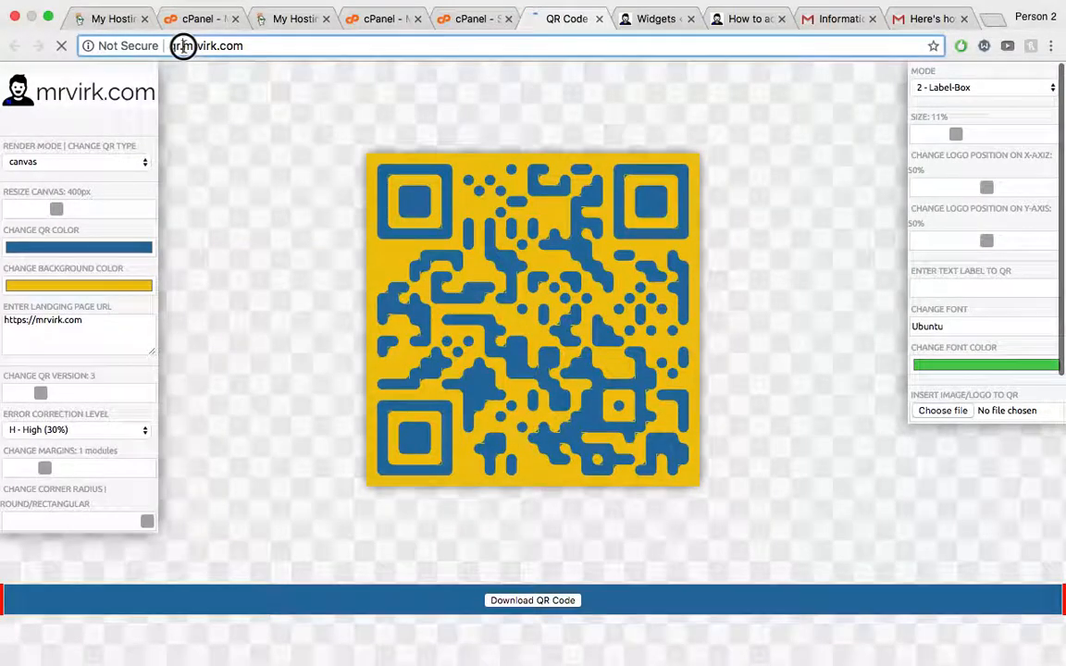
left_click_drag(183, 47, 268, 47)
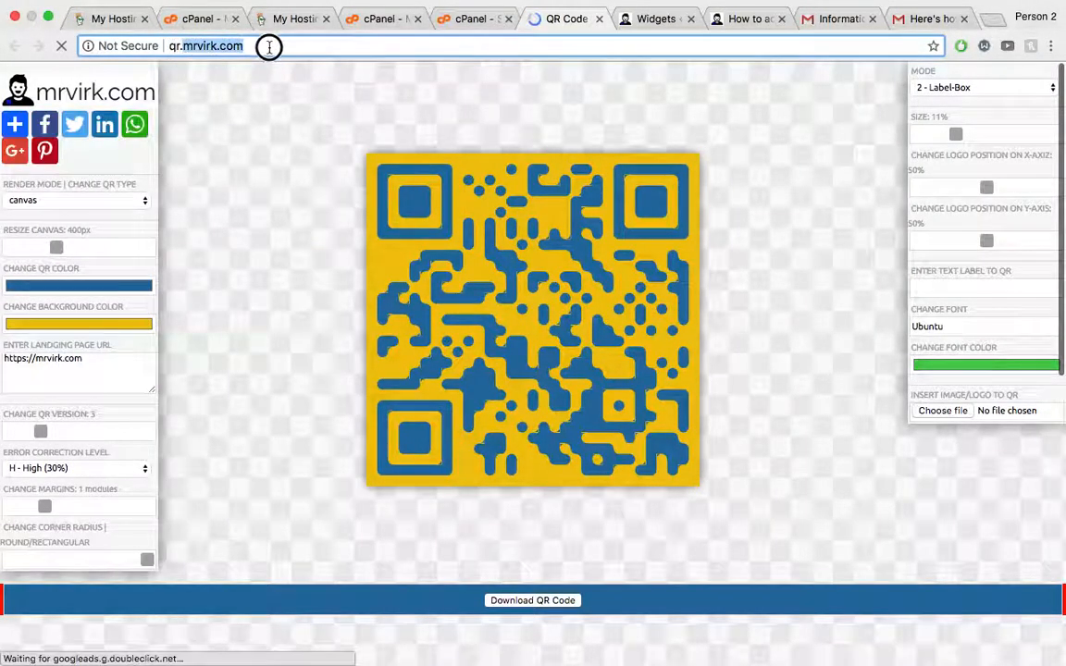
left_click(268, 47)
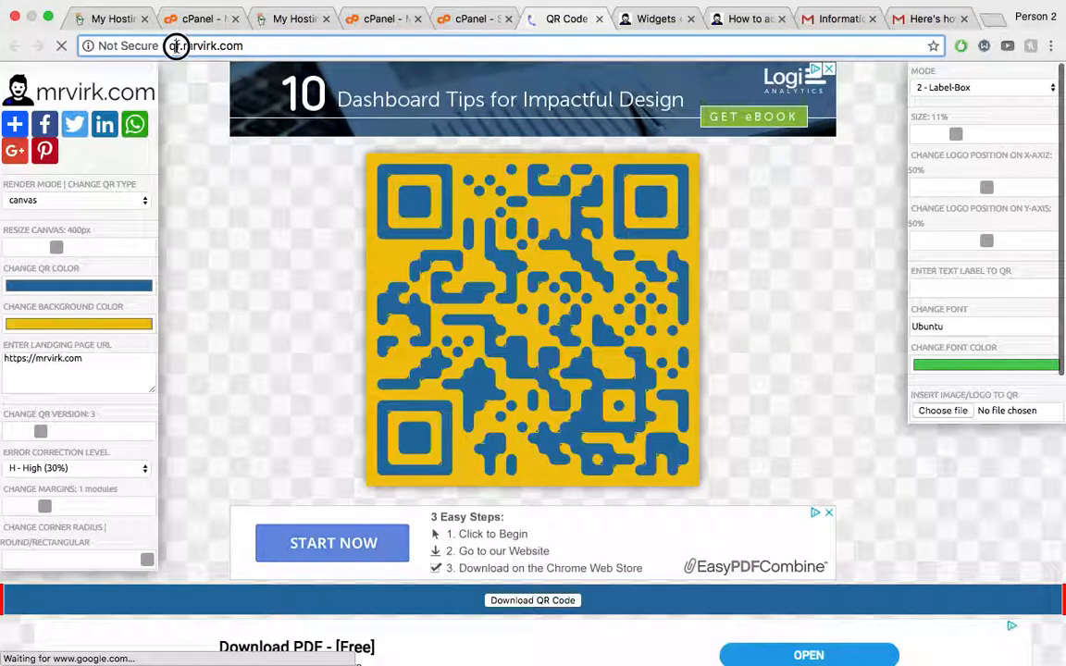
left_click(166, 46)
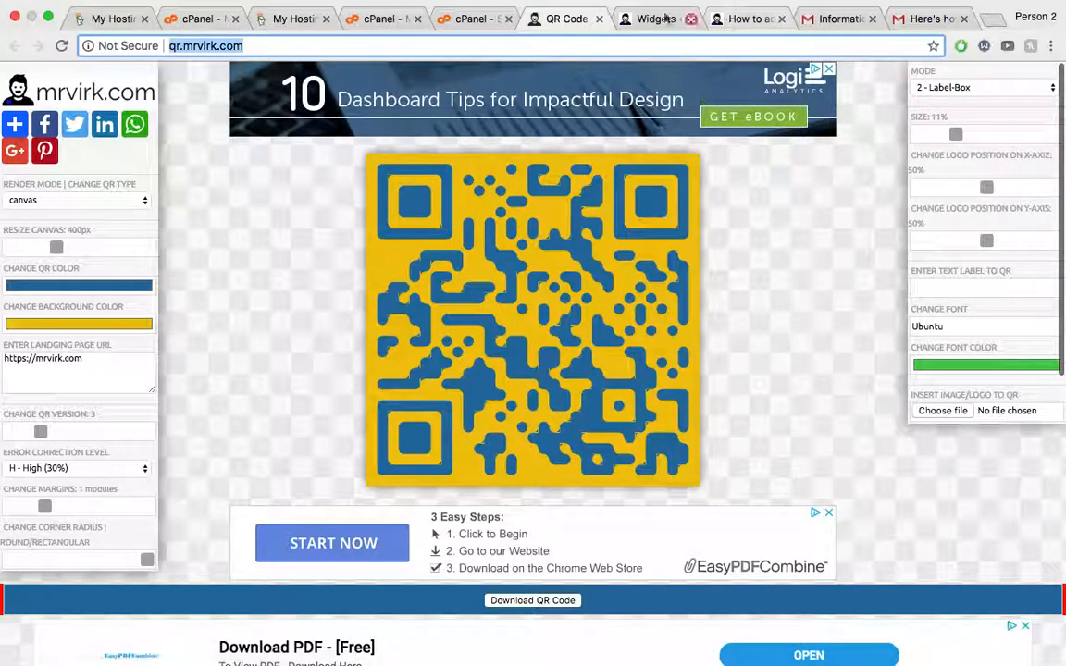
left_click(599, 18)
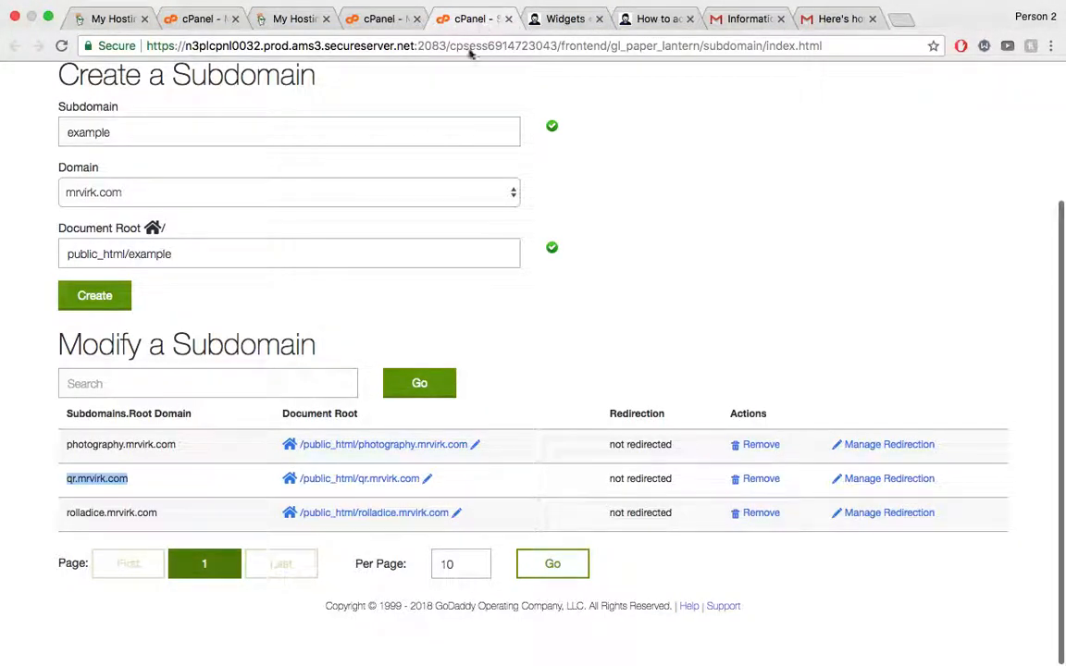
- Close the Subdomains page and look through cPanel's Security, Software, Advanced and Email sections
left_click(559, 19)
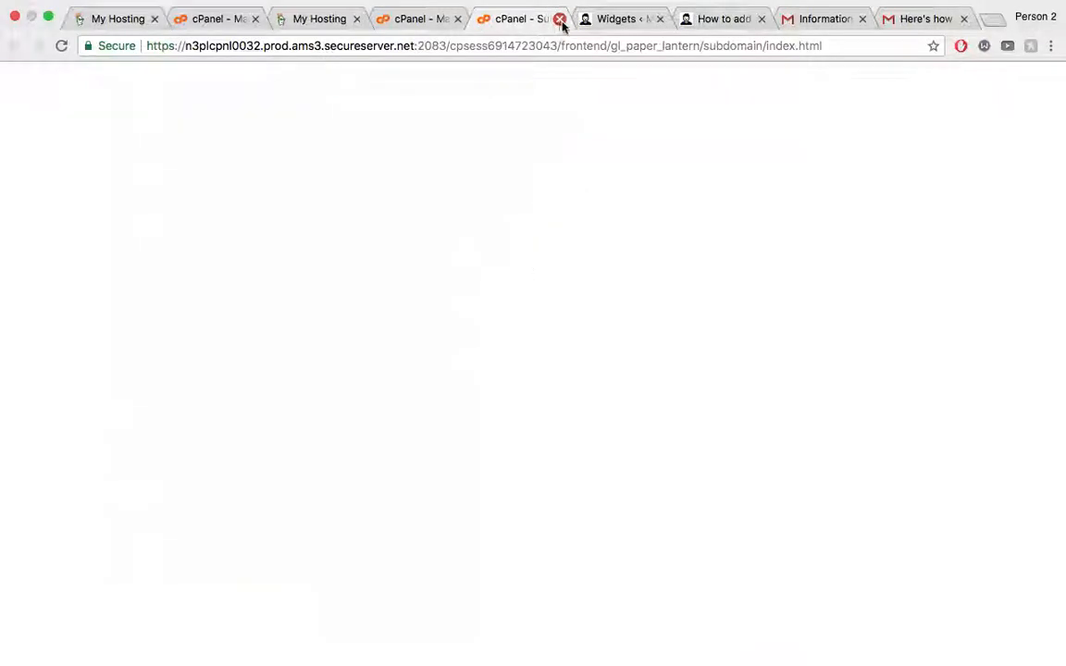
left_click(460, 20)
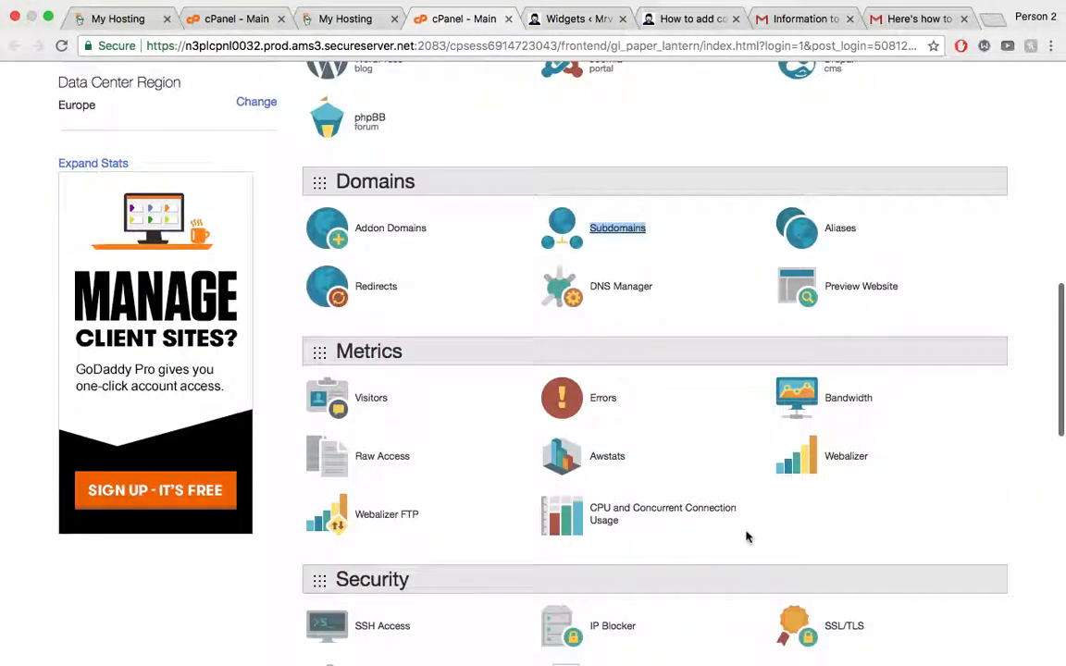
scroll(758, 537, "down", 5)
scroll(766, 505, "down", 2)
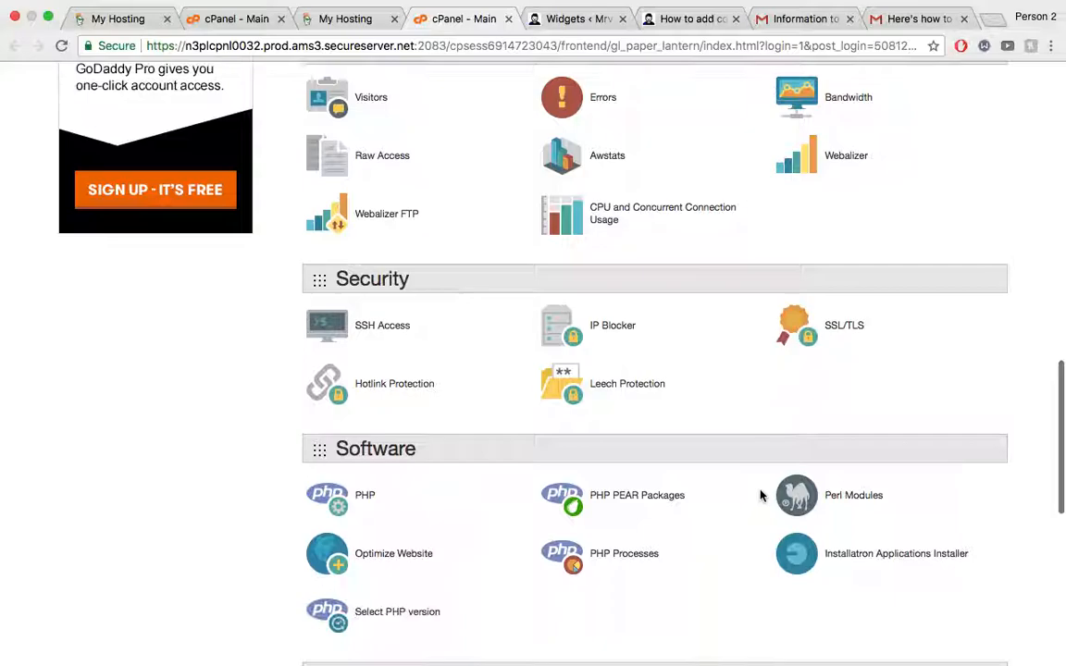
scroll(761, 350, "down", 7)
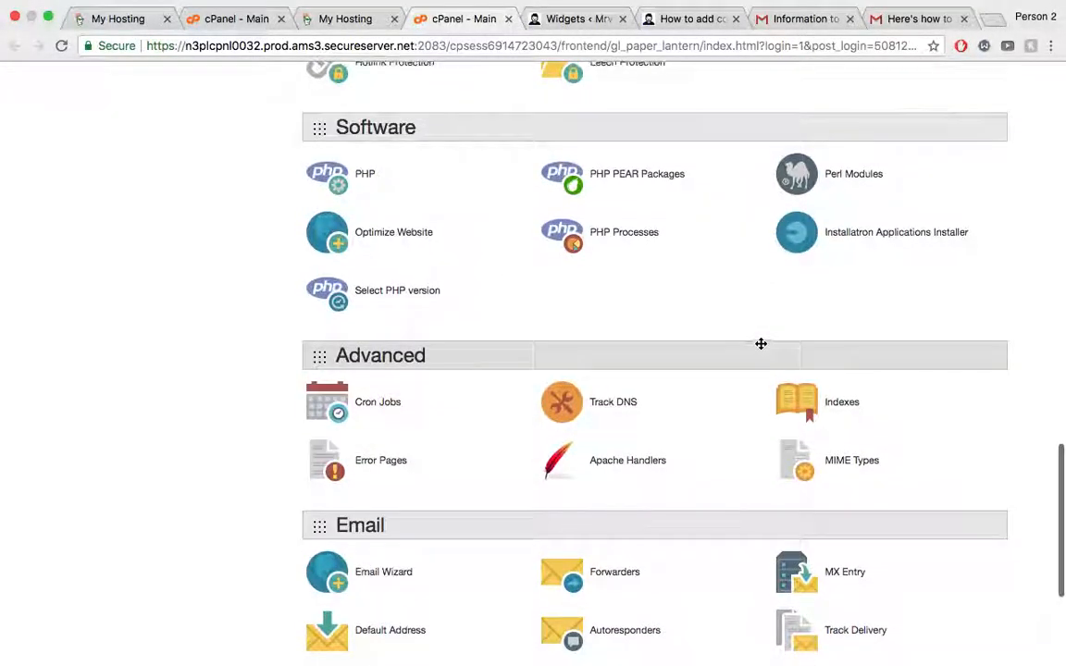
scroll(761, 348, "up", 7)
scroll(759, 348, "down", 1)
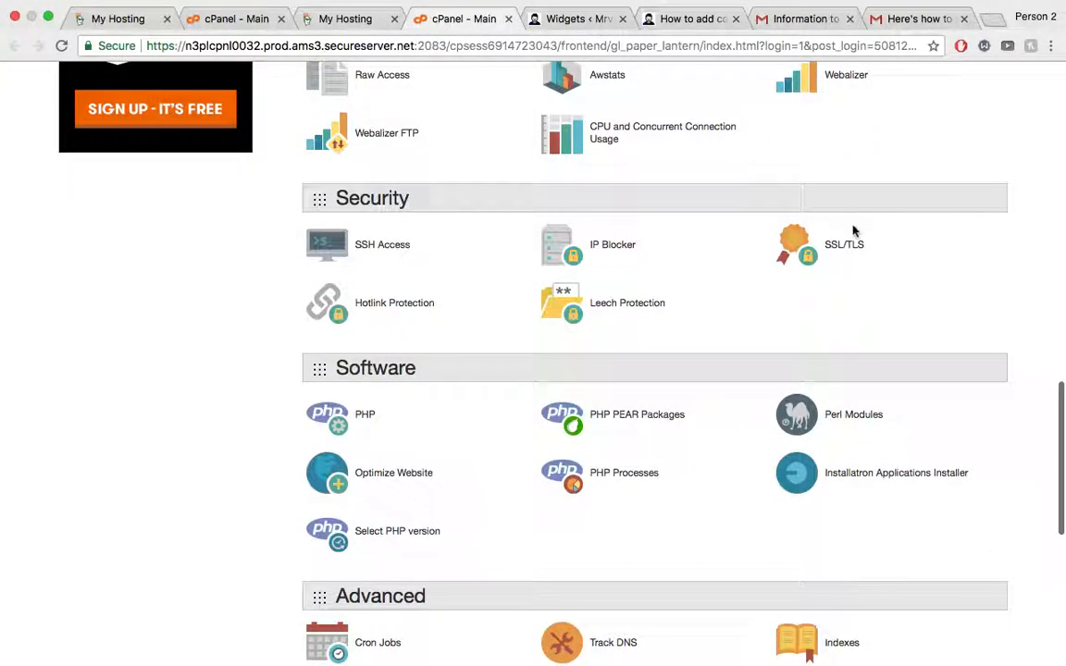
- Open SSL/TLS from the Security section in a new browser tab and switch to it
right_click(849, 255)
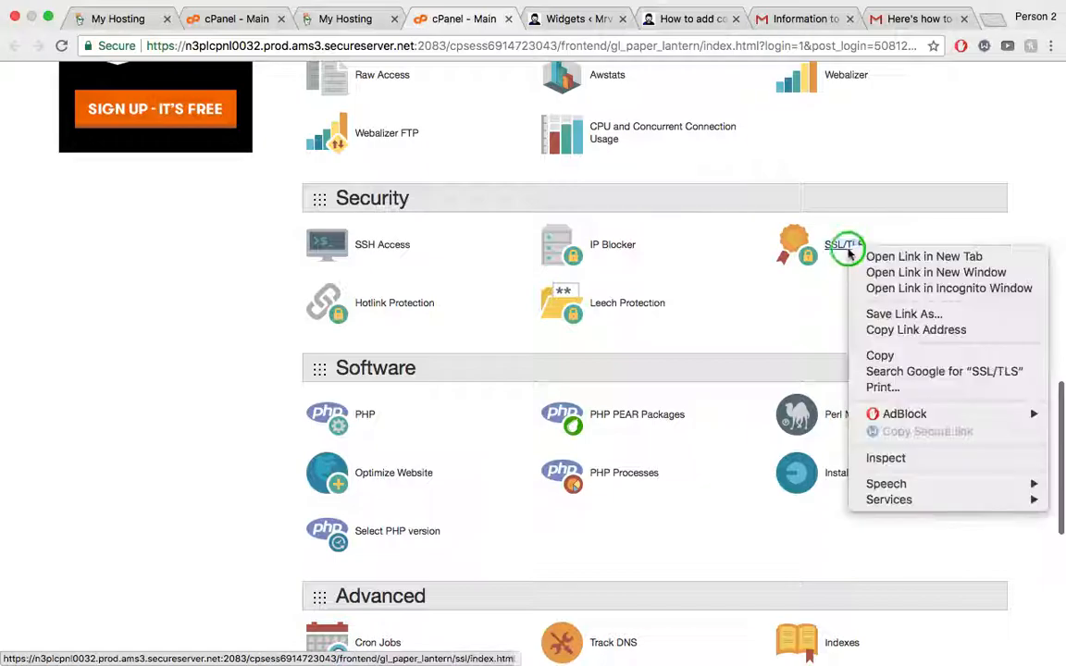
left_click(884, 255)
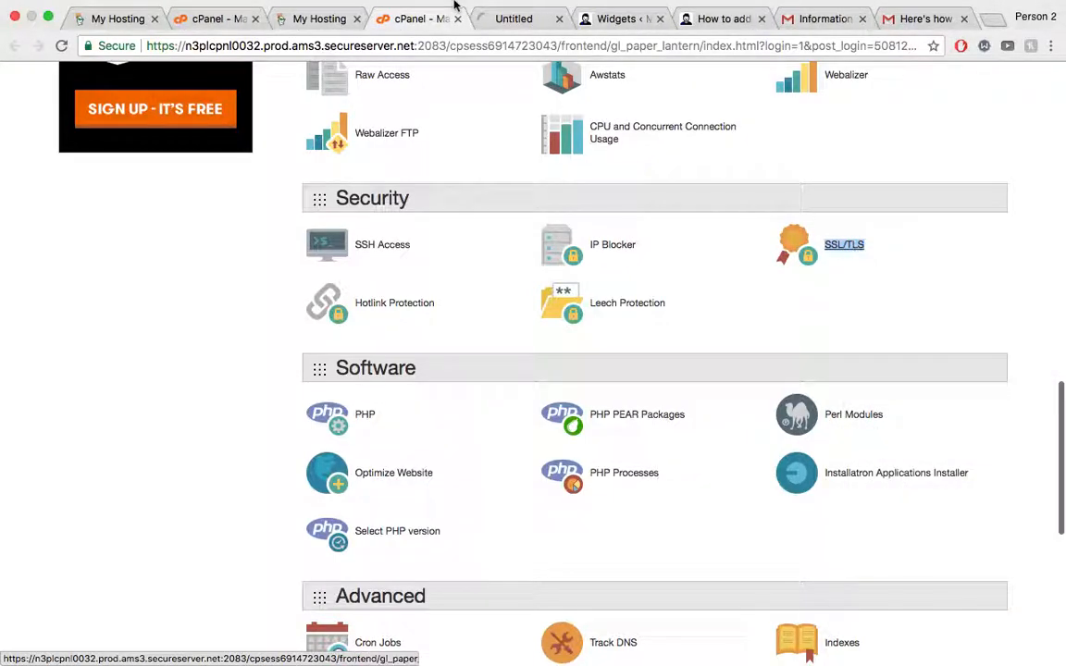
left_click(500, 28)
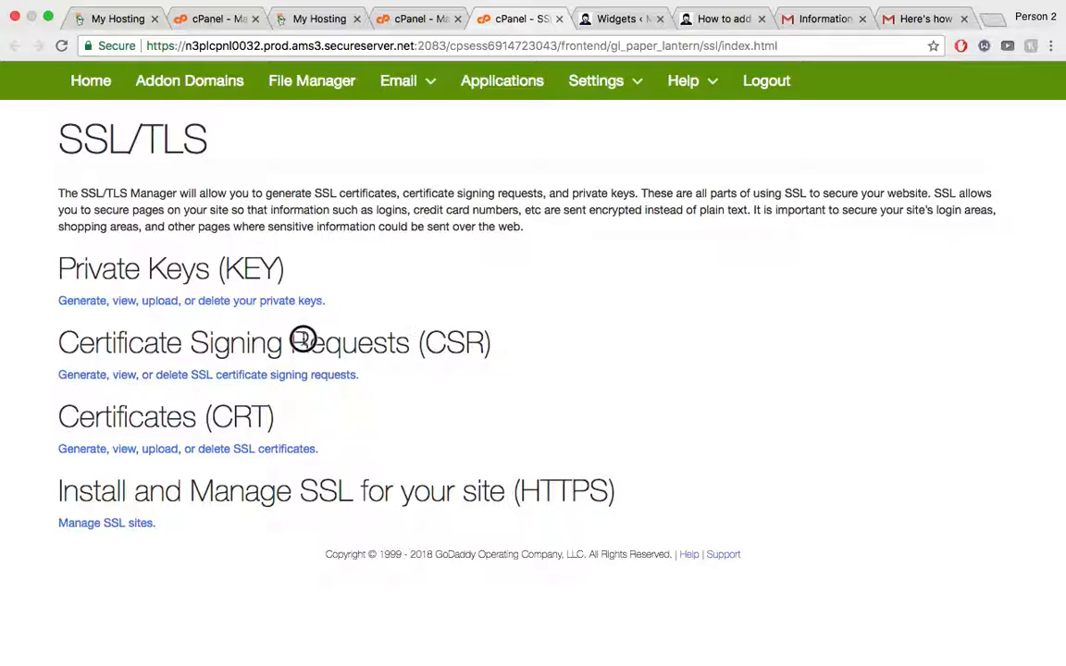
- Examine the private key, certificate signing request and certificate options on the SSL/TLS page
left_click_drag(95, 418, 208, 426)
left_click(268, 416)
left_click_drag(78, 414, 59, 266)
left_click(59, 266)
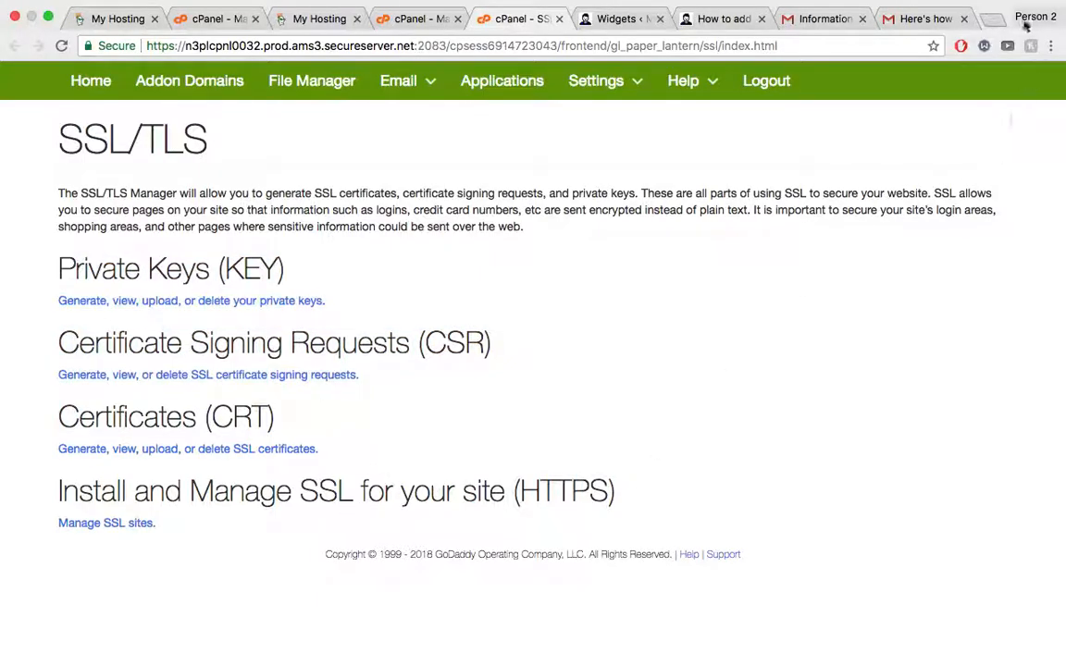
- Search Google for letsencrypt in a new browser tab
left_click(990, 18)
type("let")
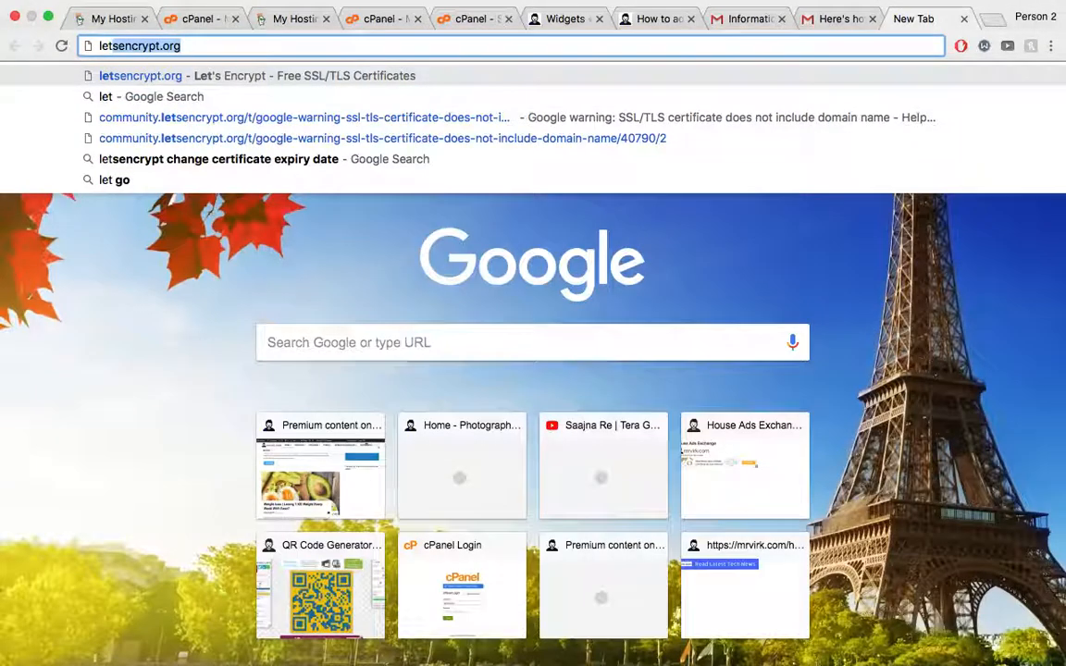
type("se")
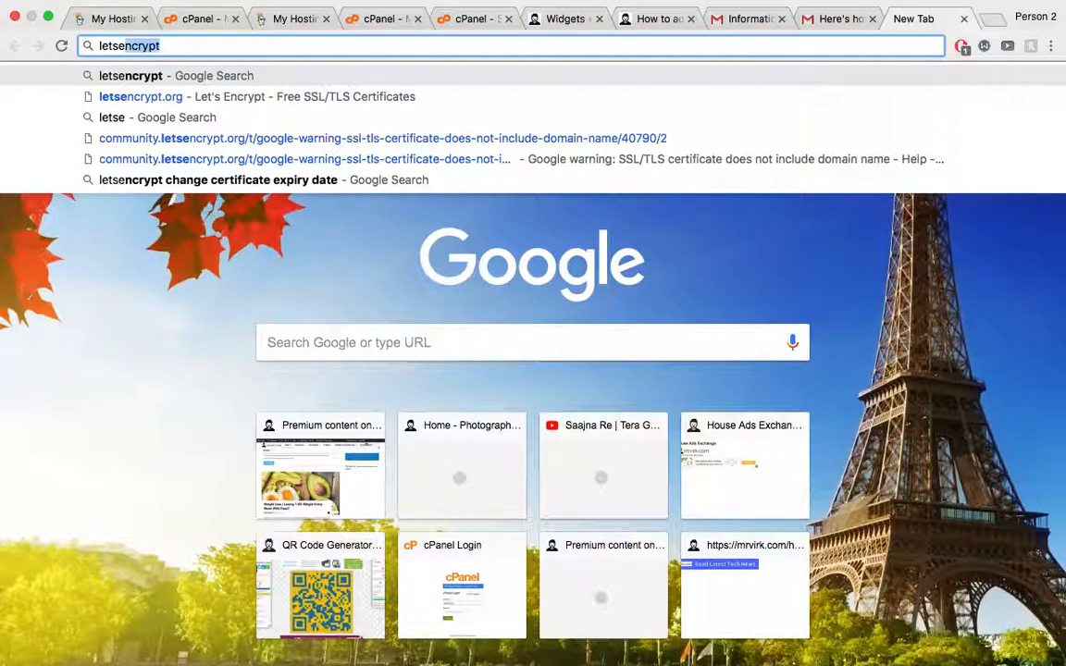
key("Return")
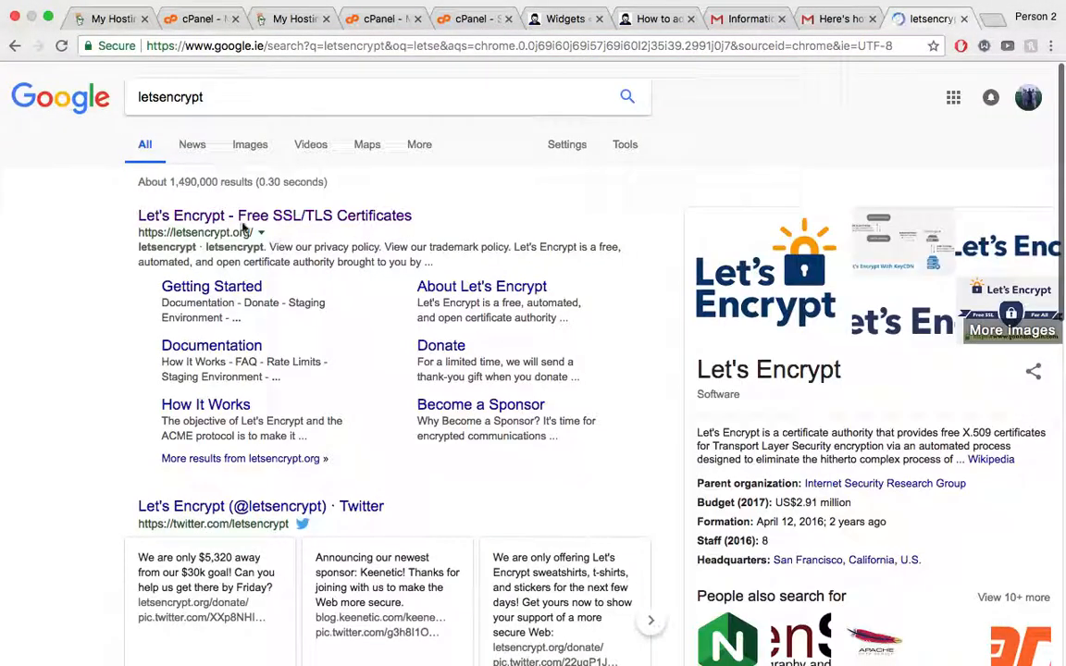
- Open the Let's Encrypt website from the results, and search Google for letsencrypt free online in a new browser tab
left_click(183, 218)
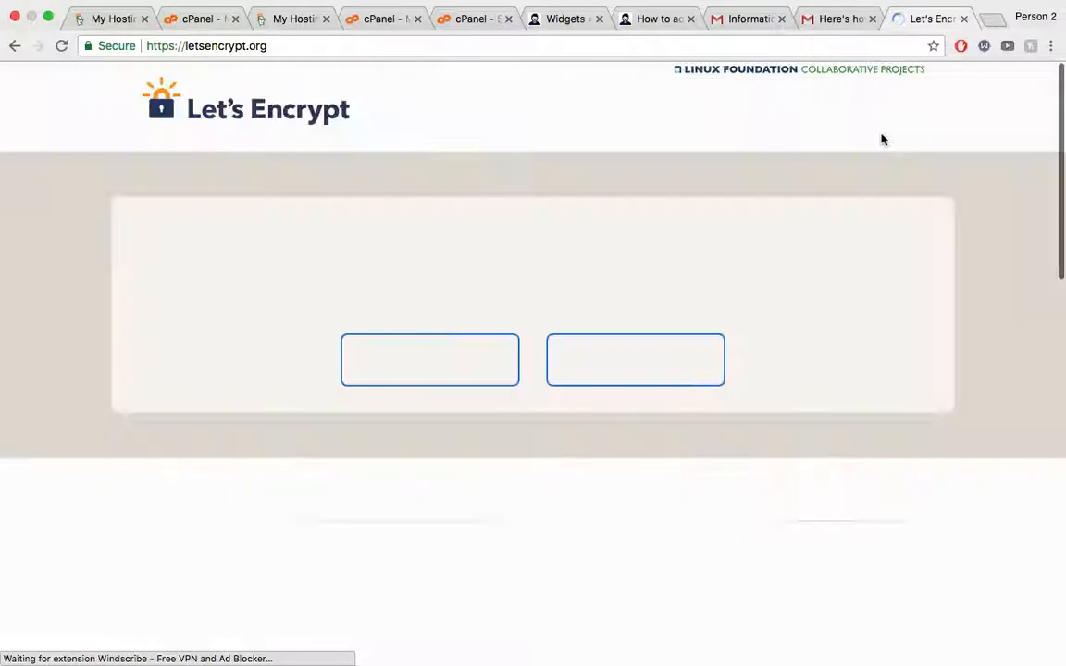
mouse_move(939, 107)
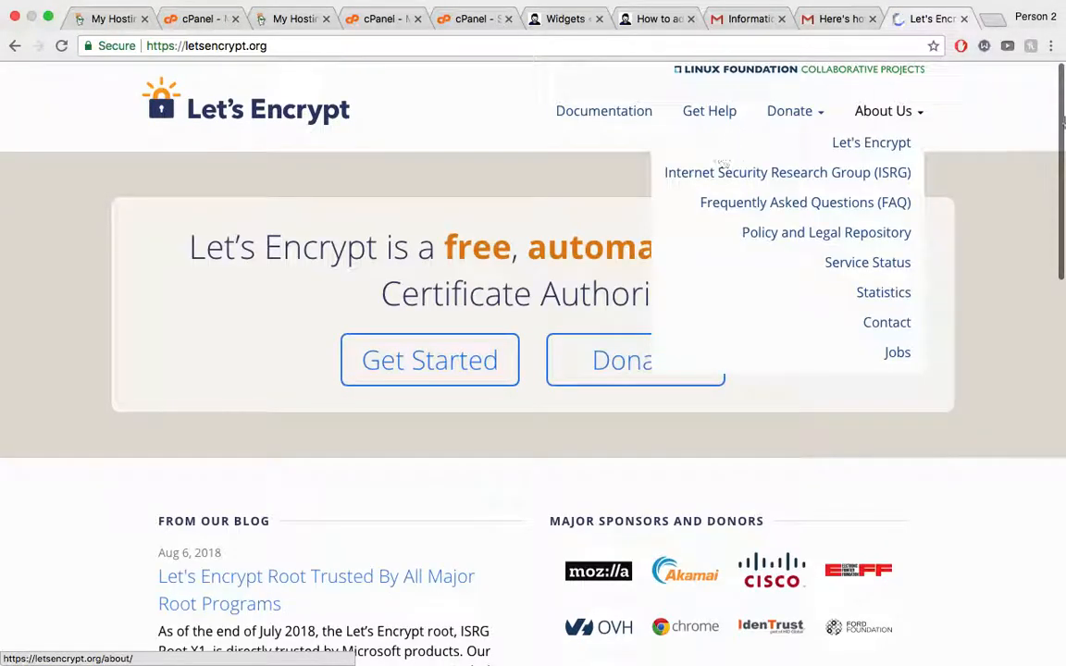
left_click(994, 23)
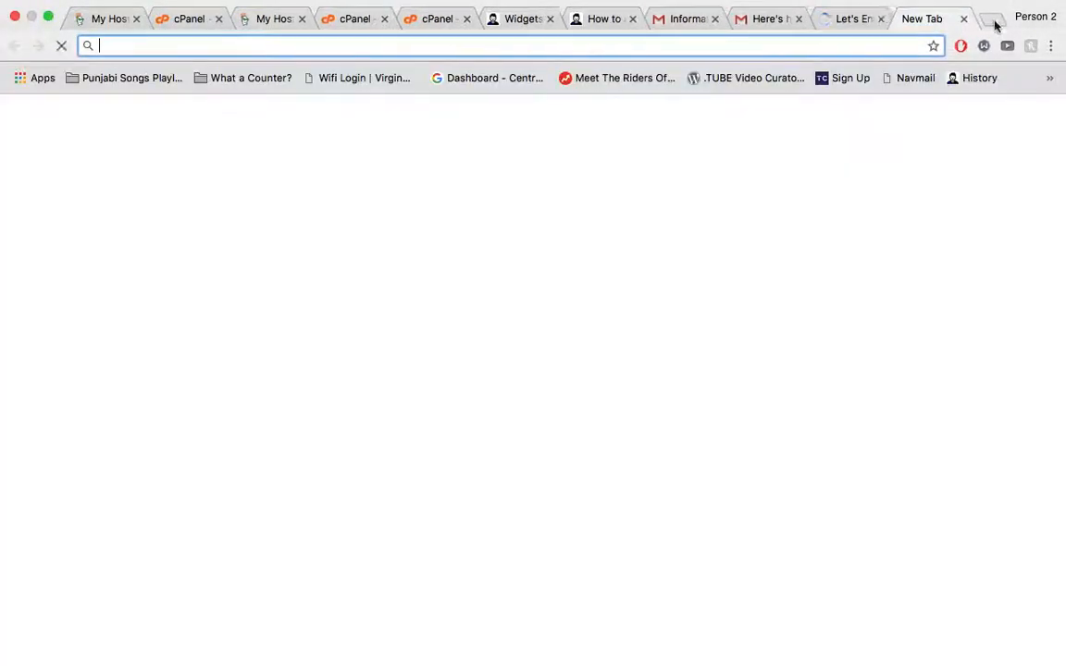
type("s")
key("BackSpace")
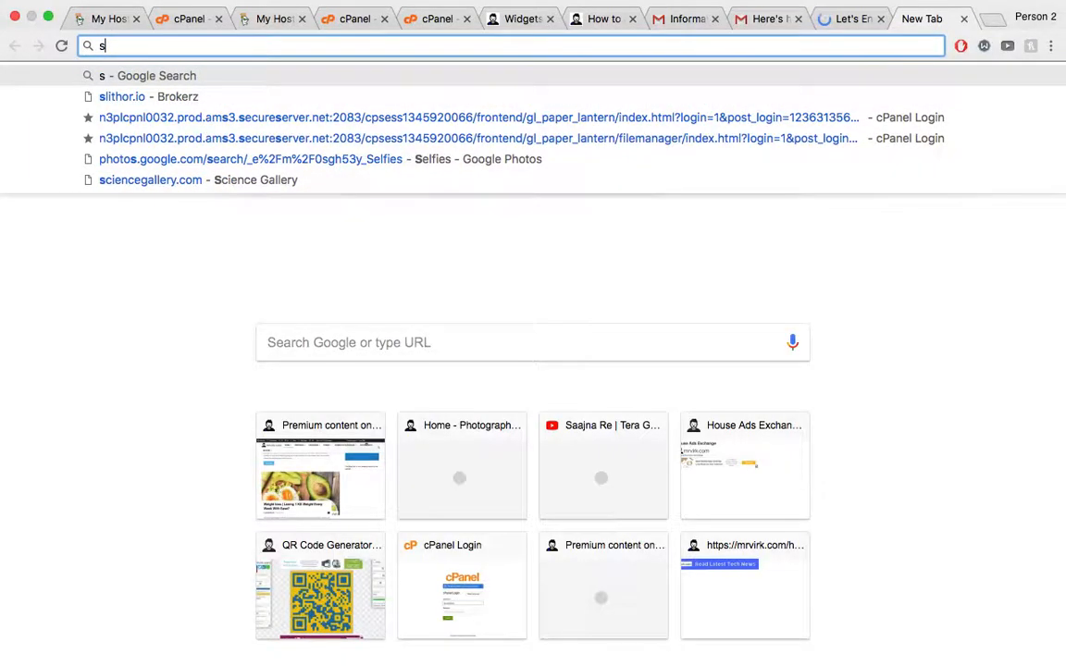
type("le")
key("BackSpace")
key("BackSpace")
key("BackSpace")
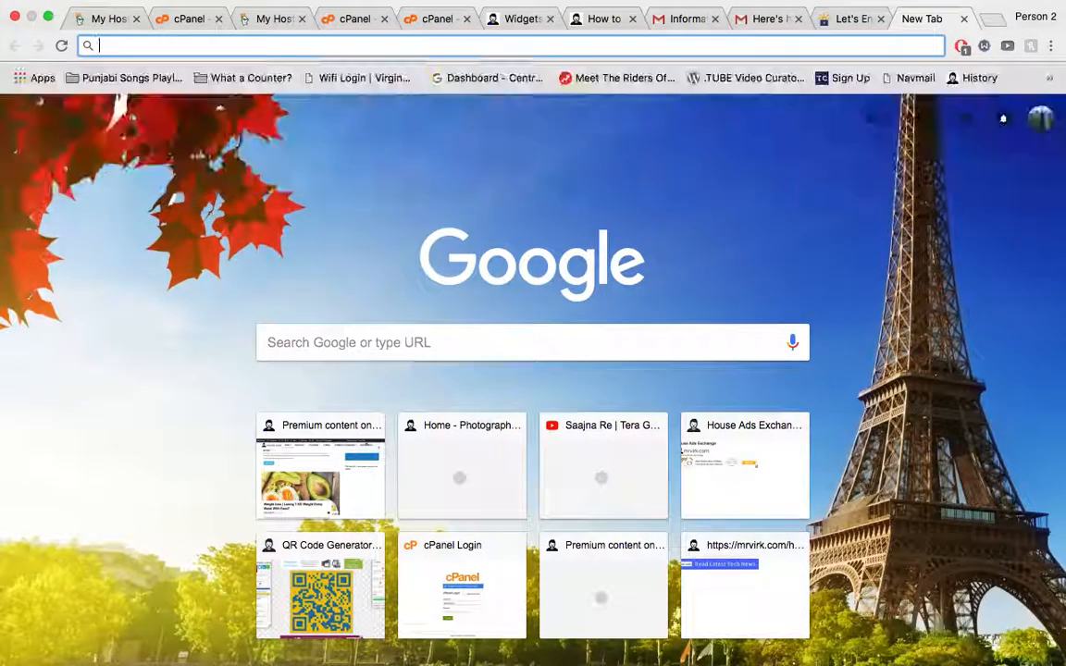
type("lets")
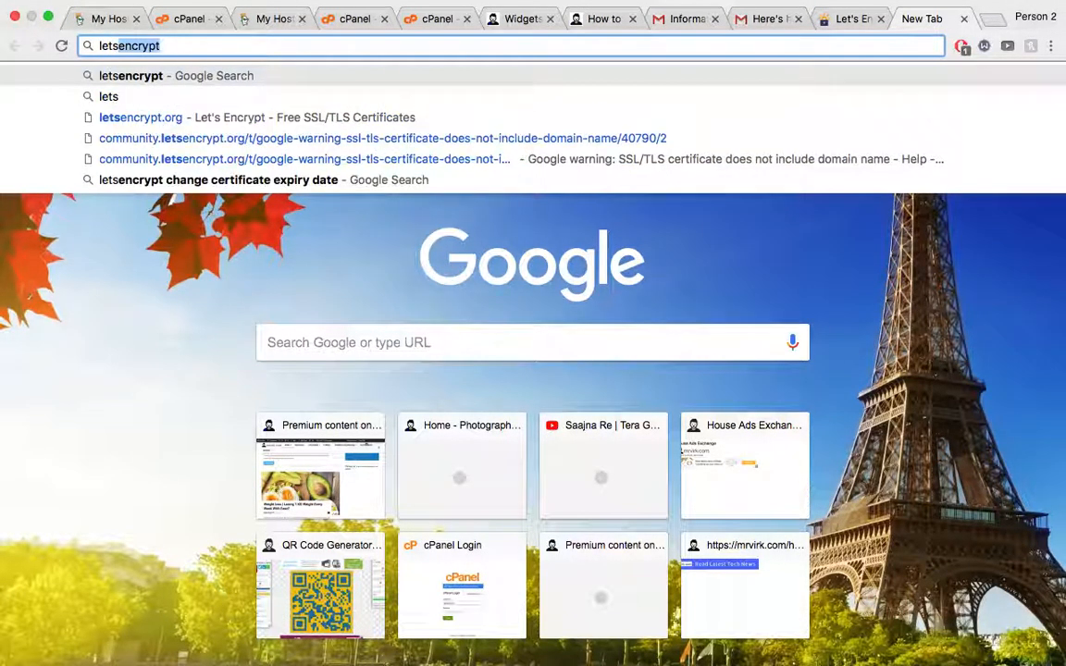
key("Right")
type("free ")
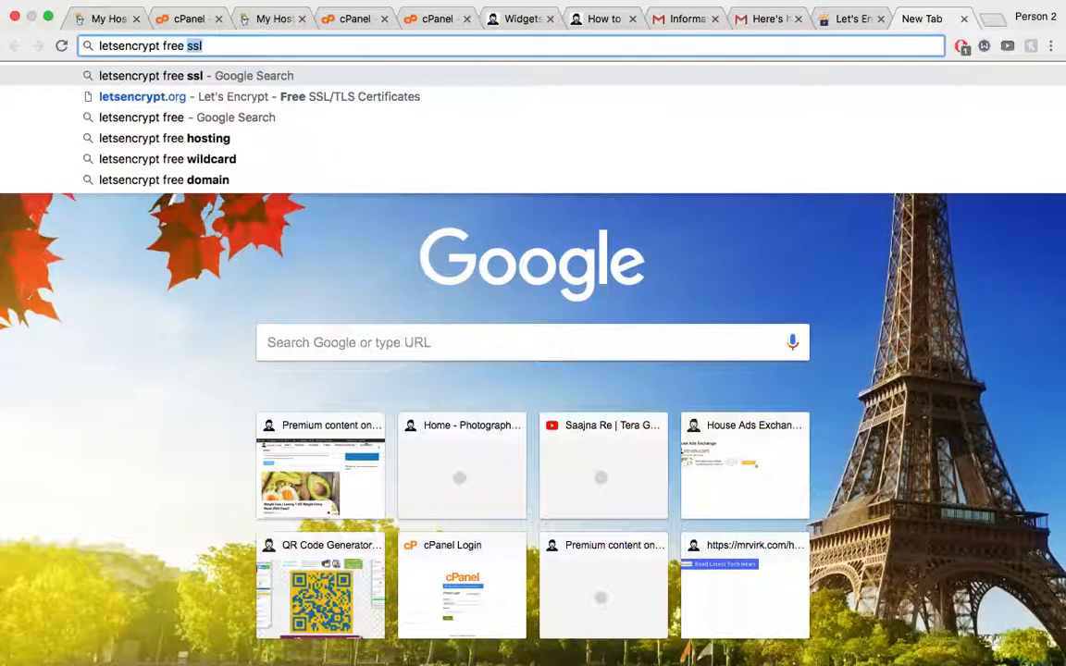
type("online")
key("Return")
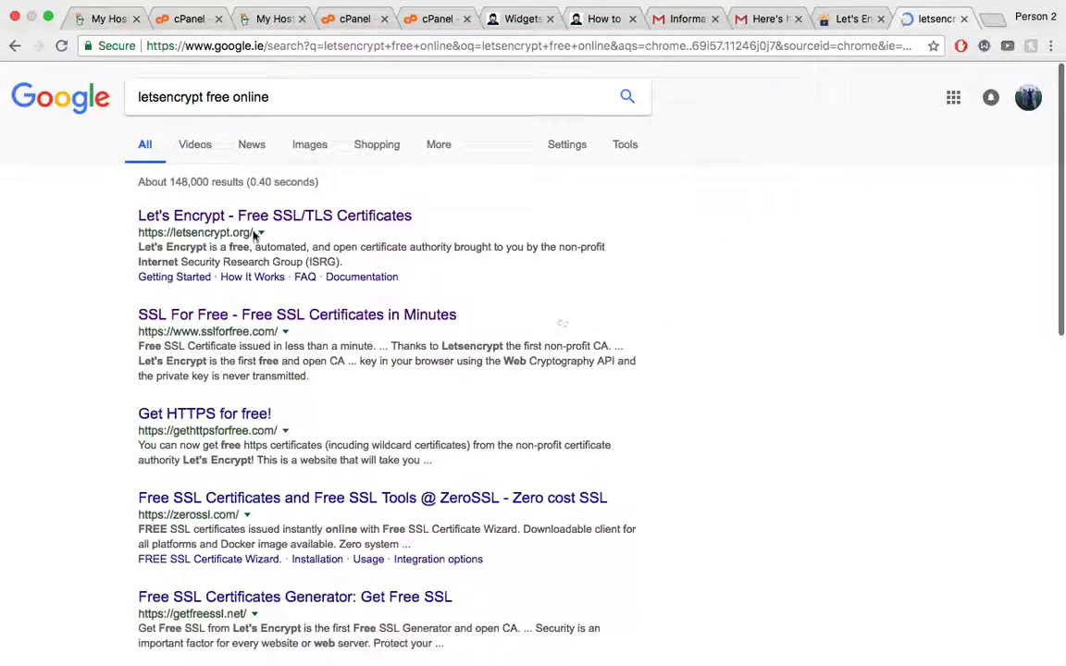
- Open SSL For Free from the search results, close the Let's Encrypt tab and look through the SSL For Free homepage
left_click(286, 329)
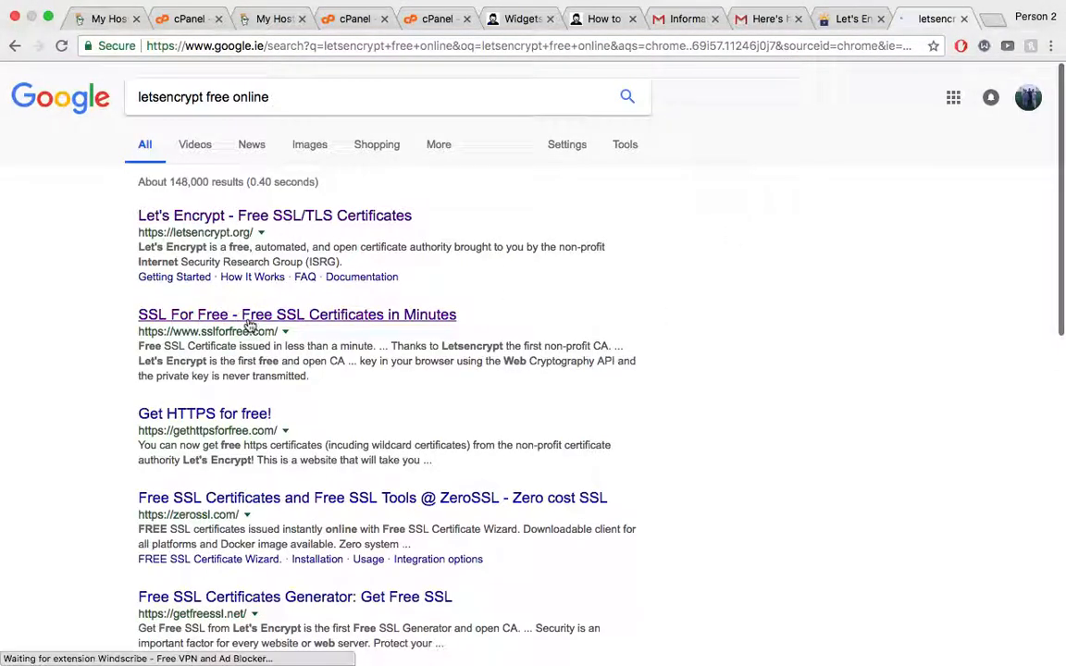
left_click(880, 19)
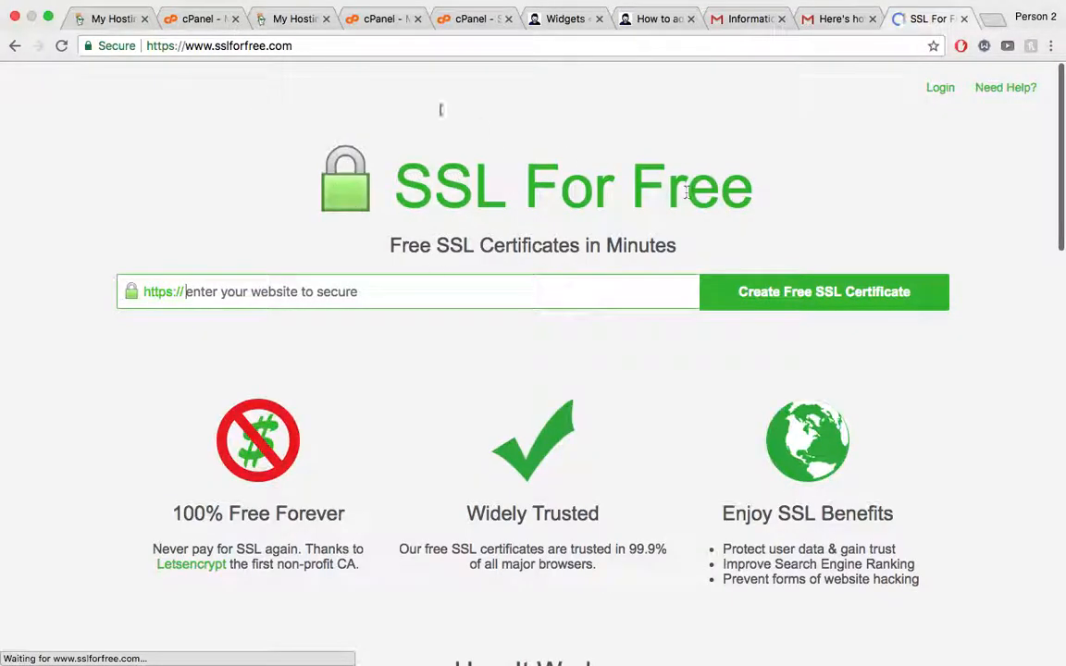
left_click(216, 48)
left_click(283, 47)
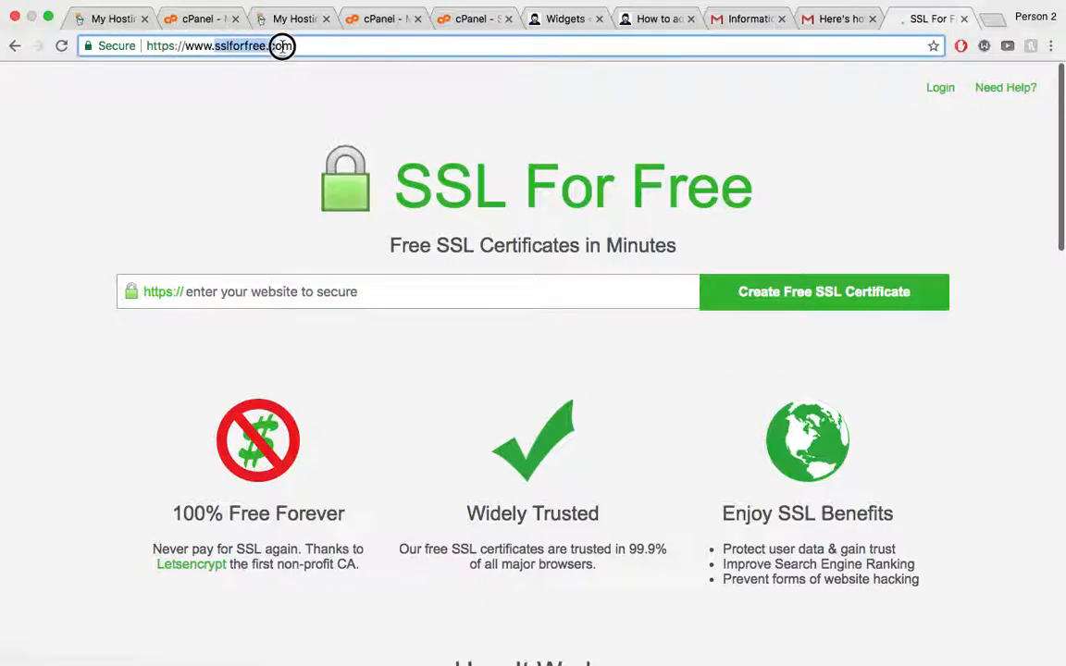
left_click(241, 220)
scroll(241, 222, "down", 7)
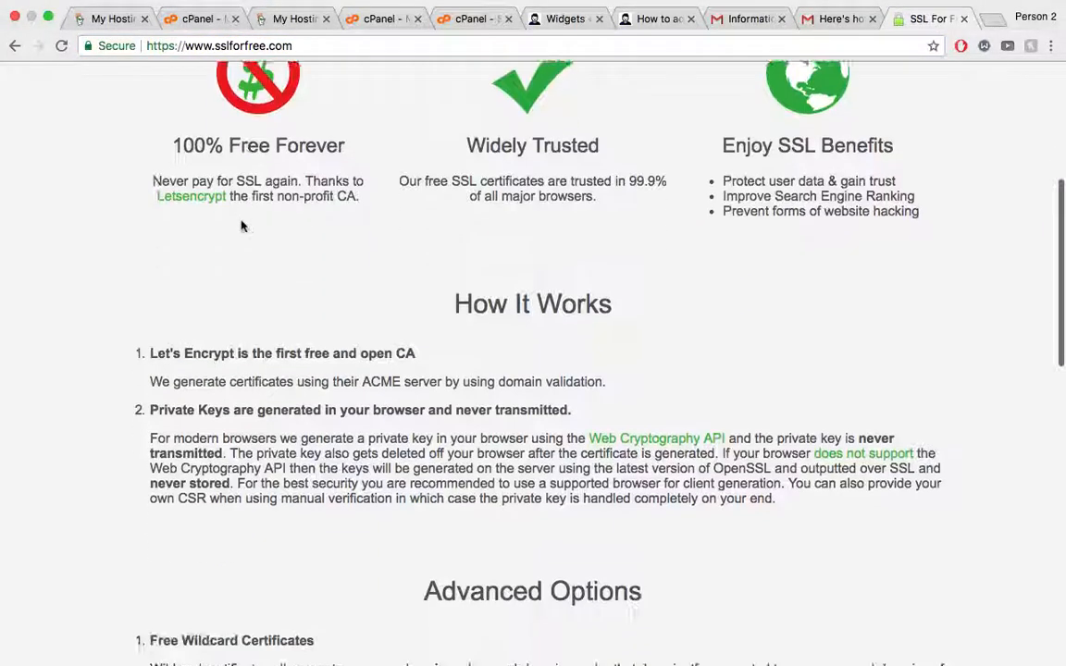
scroll(435, 299, "up", 8)
- Enter *.mrvirk.com as the website to secure, start creating its free SSL certificate and close the SSL For Free page
left_click(292, 291)
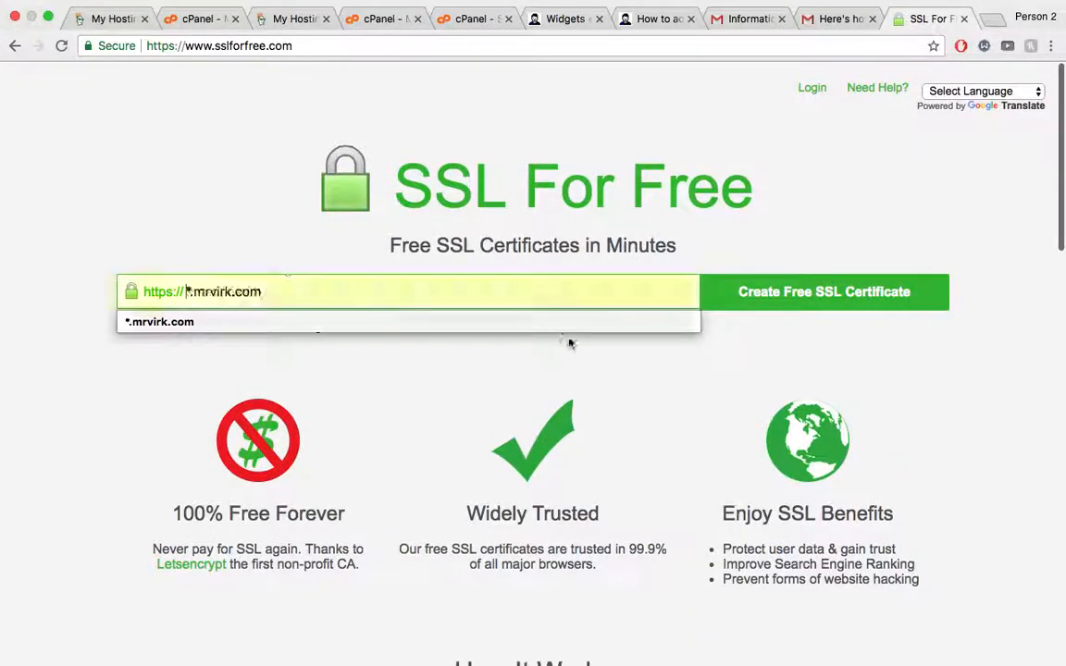
left_click(224, 322)
left_click(250, 292)
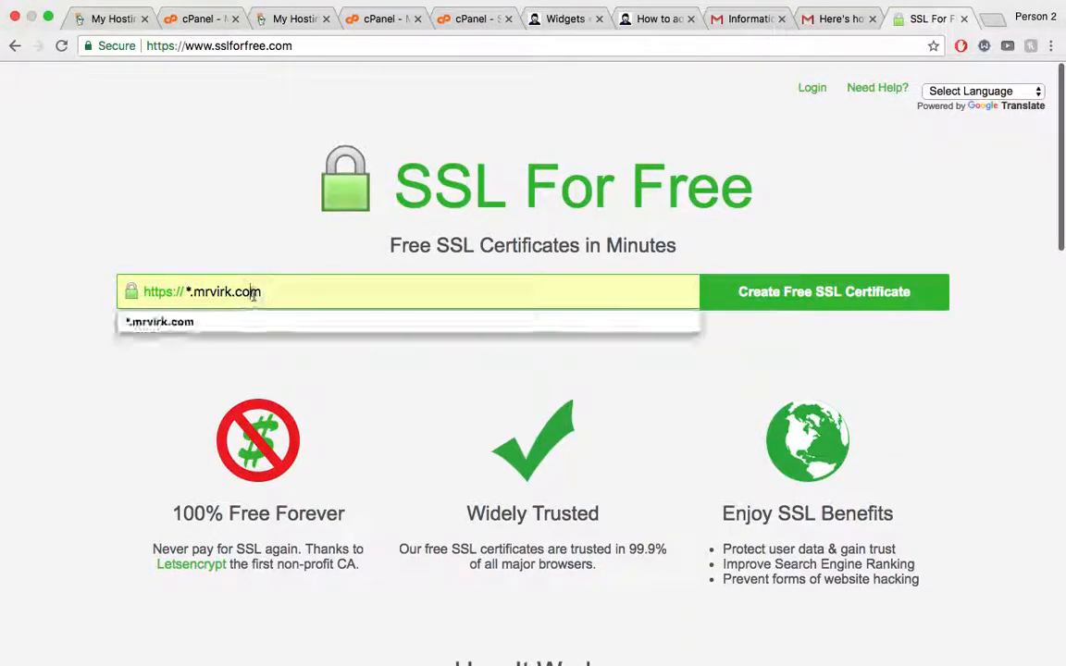
left_click(875, 314)
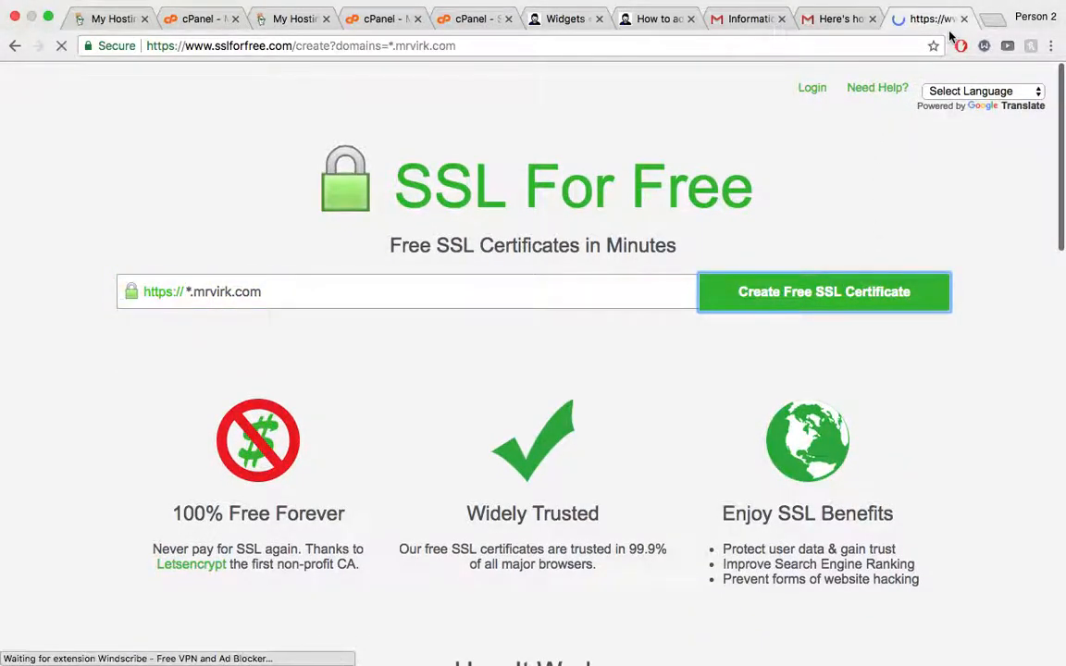
left_click(965, 19)
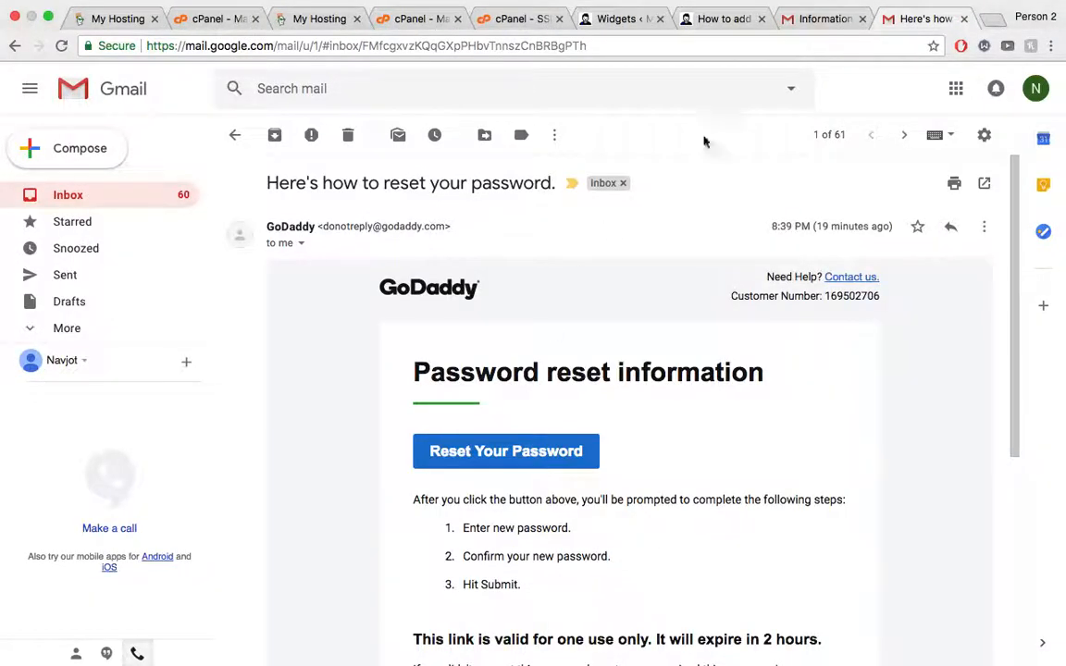
- Return to the cPanel home page, open SSL/TLS from the Security section in a new browser tab and switch to it
left_click(226, 19)
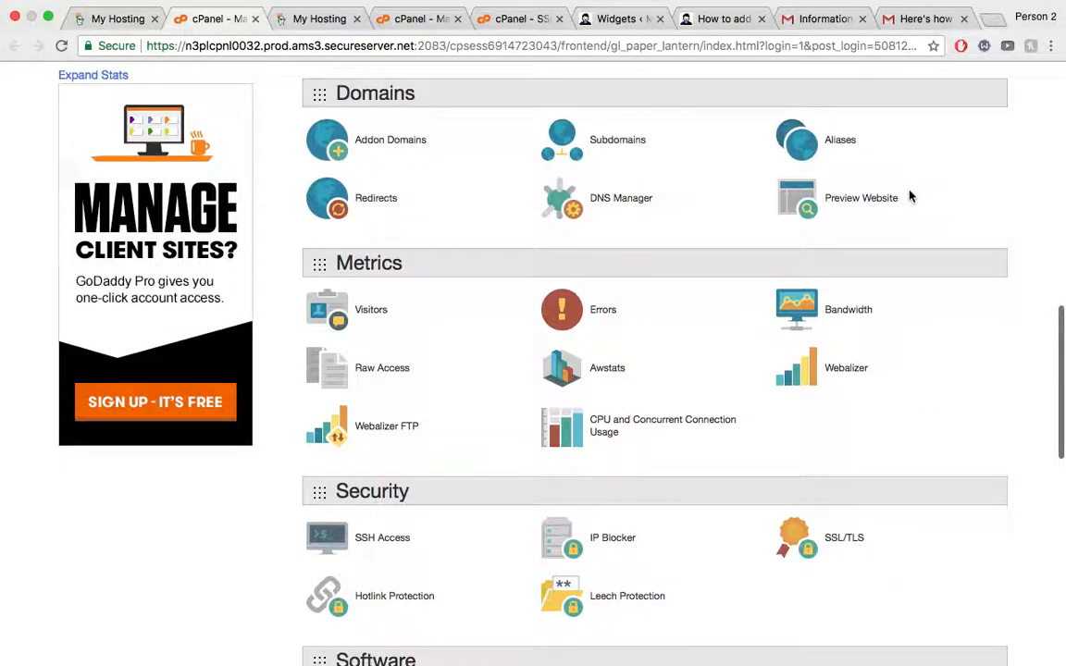
scroll(934, 528, "down", 3)
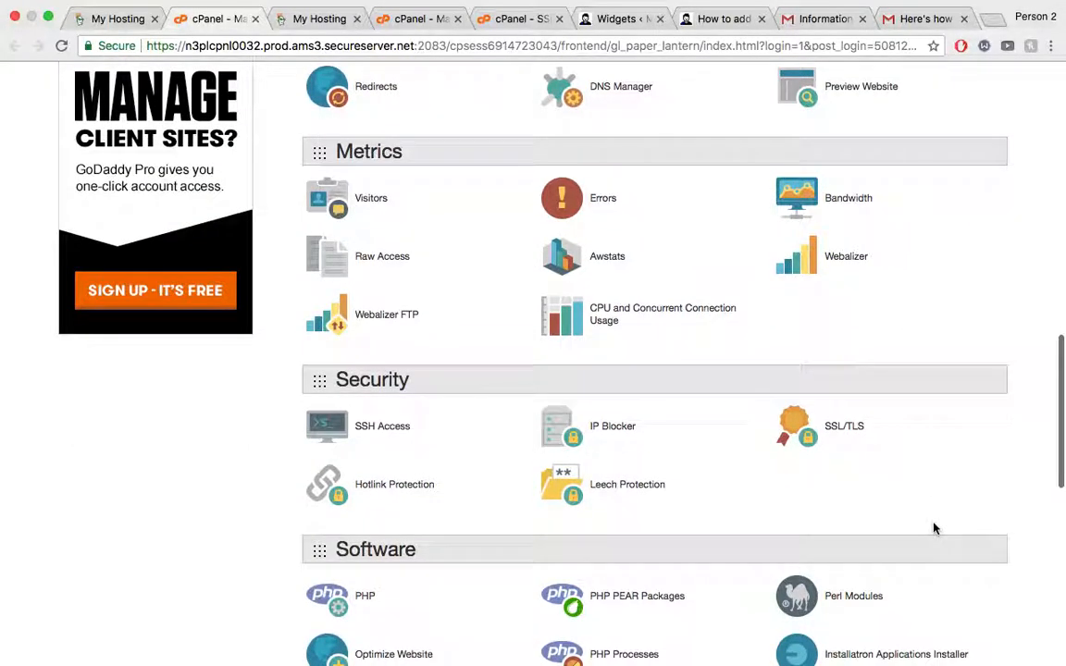
scroll(934, 528, "down", 5)
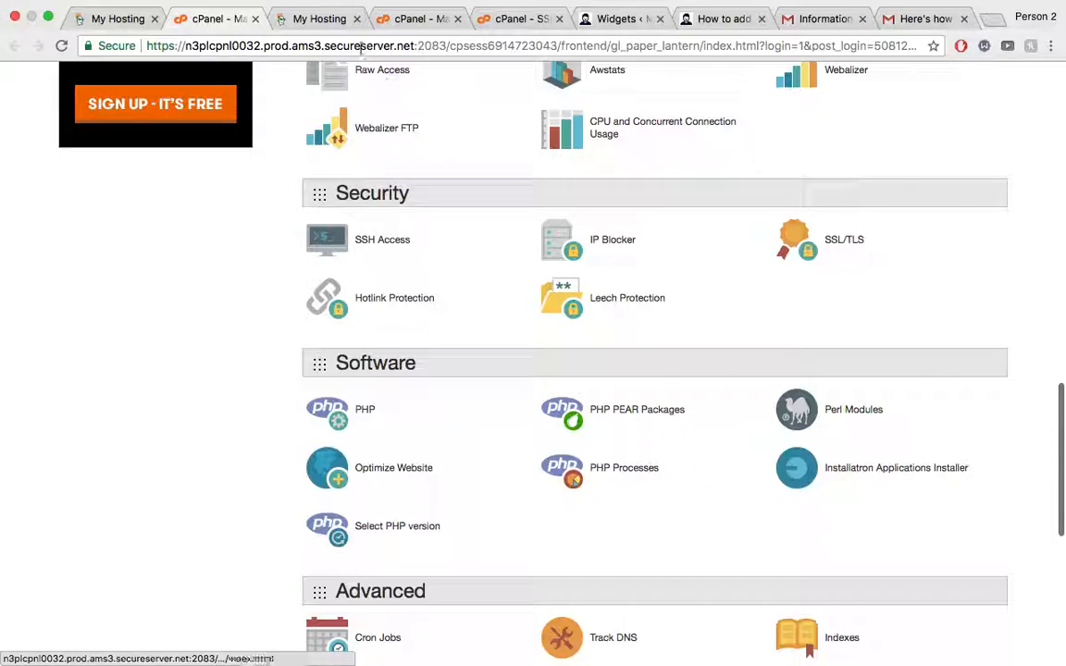
right_click(840, 243)
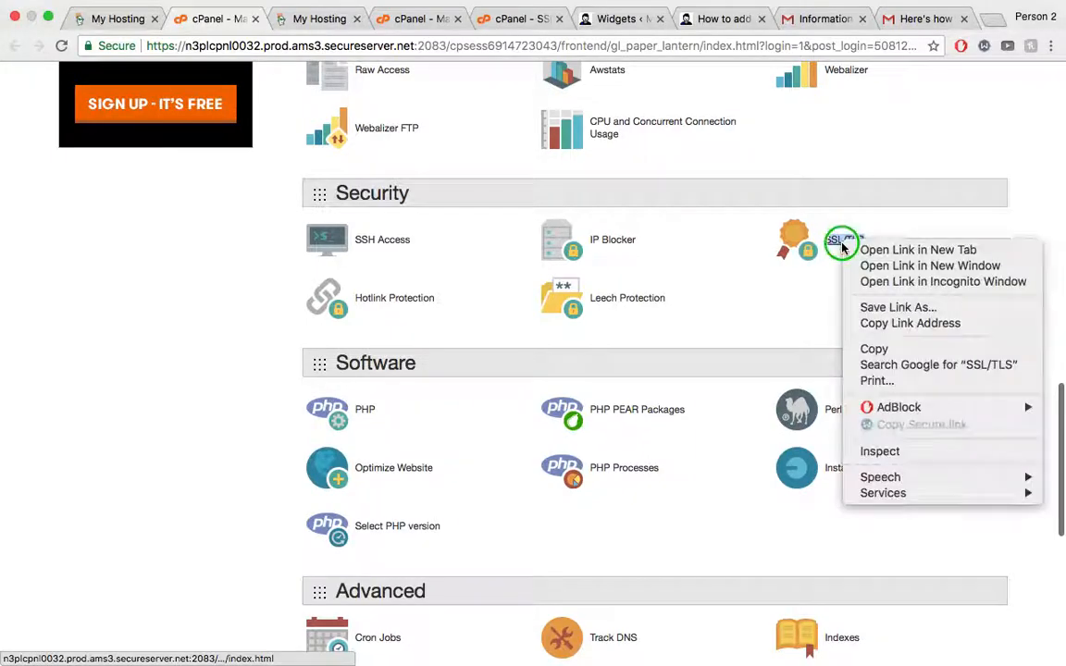
left_click(879, 247)
left_click(294, 18)
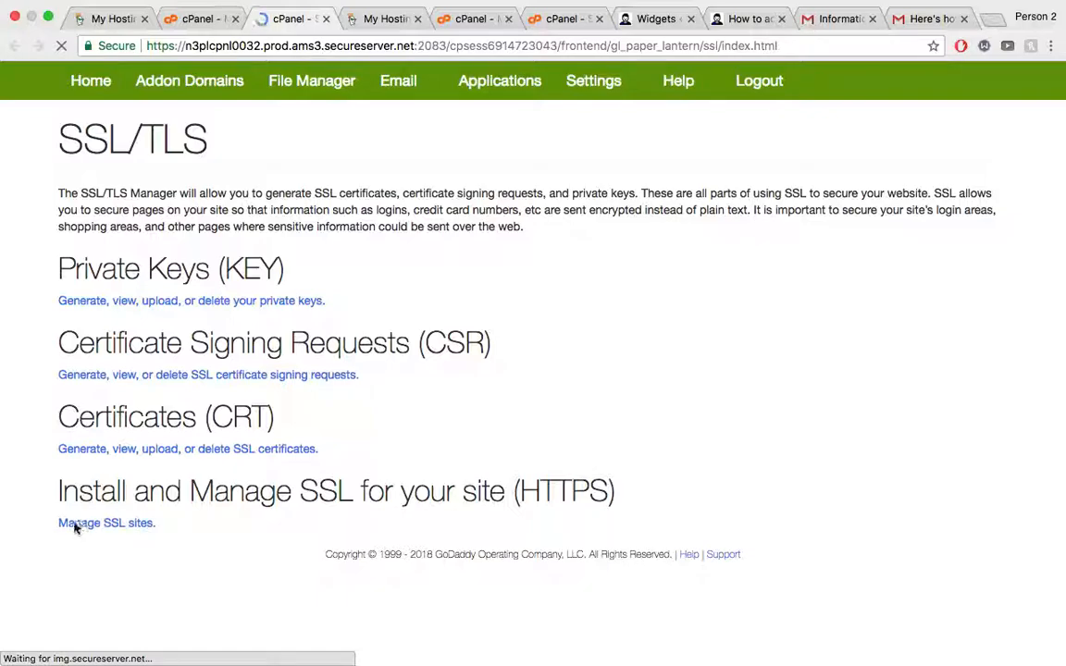
- Open the SSL sites management page and examine the installed SSL websites and the certificate installation form
left_click(107, 525)
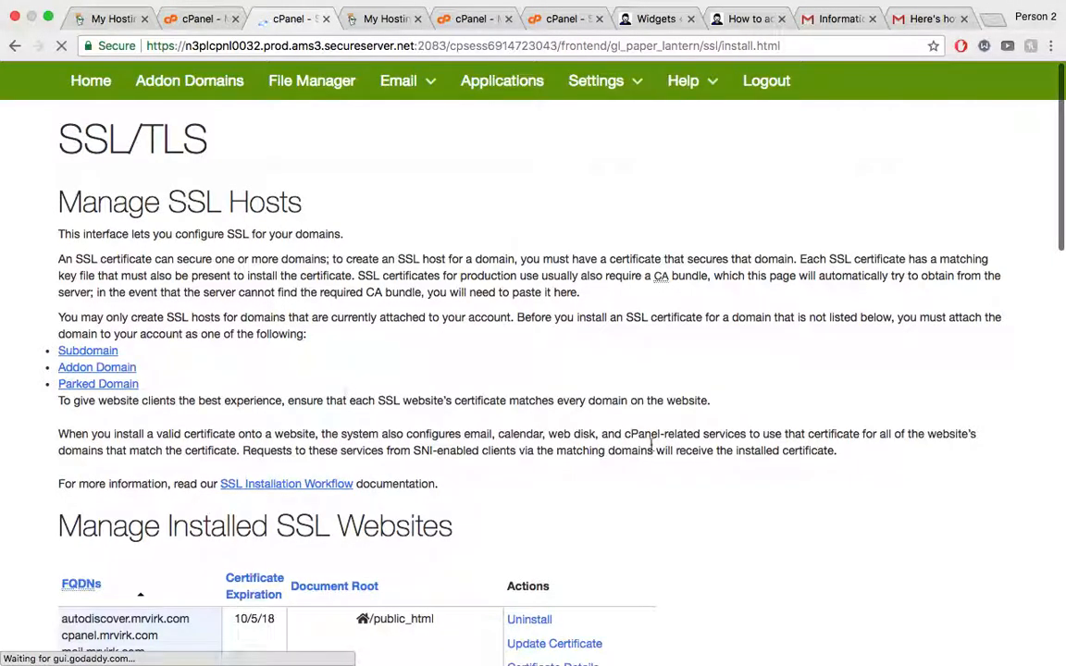
scroll(649, 443, "down", 5)
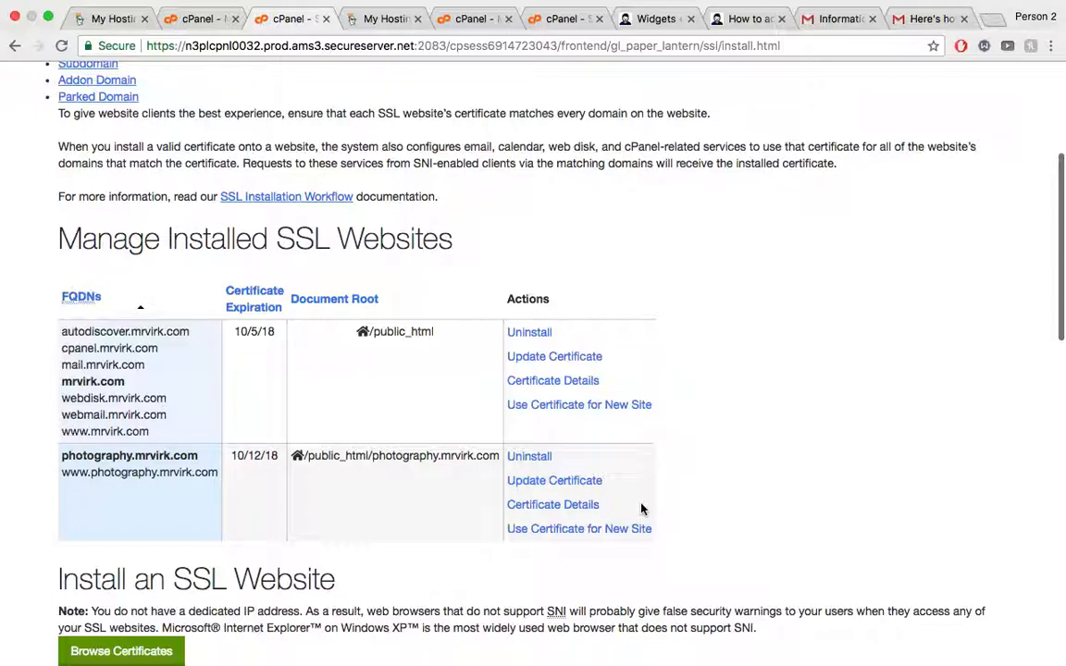
scroll(642, 508, "down", 3)
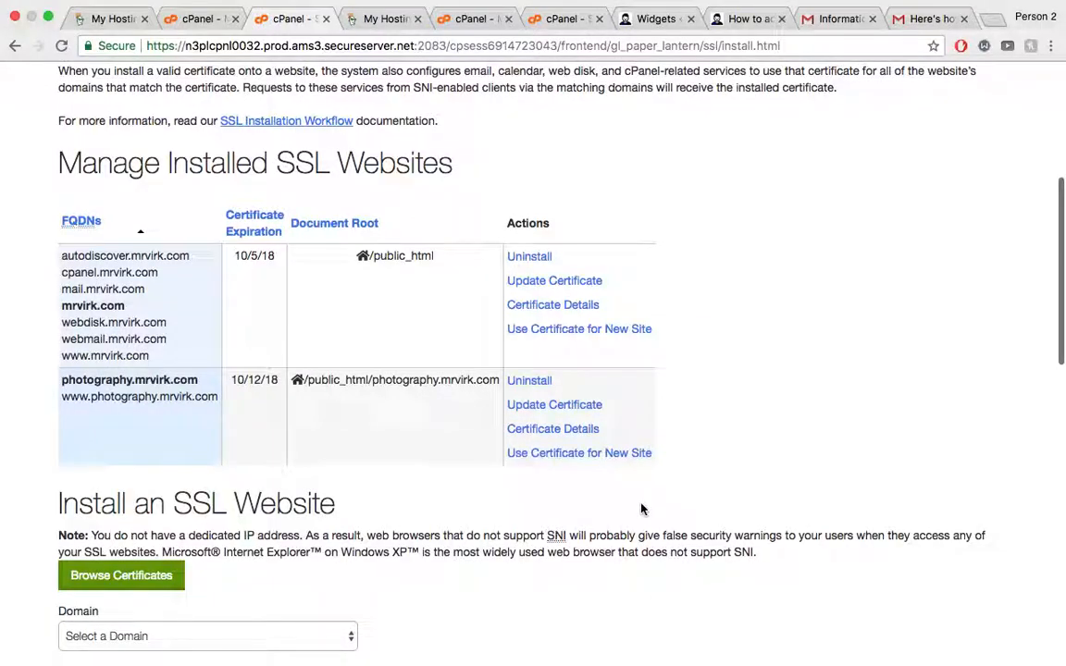
scroll(642, 509, "down", 5)
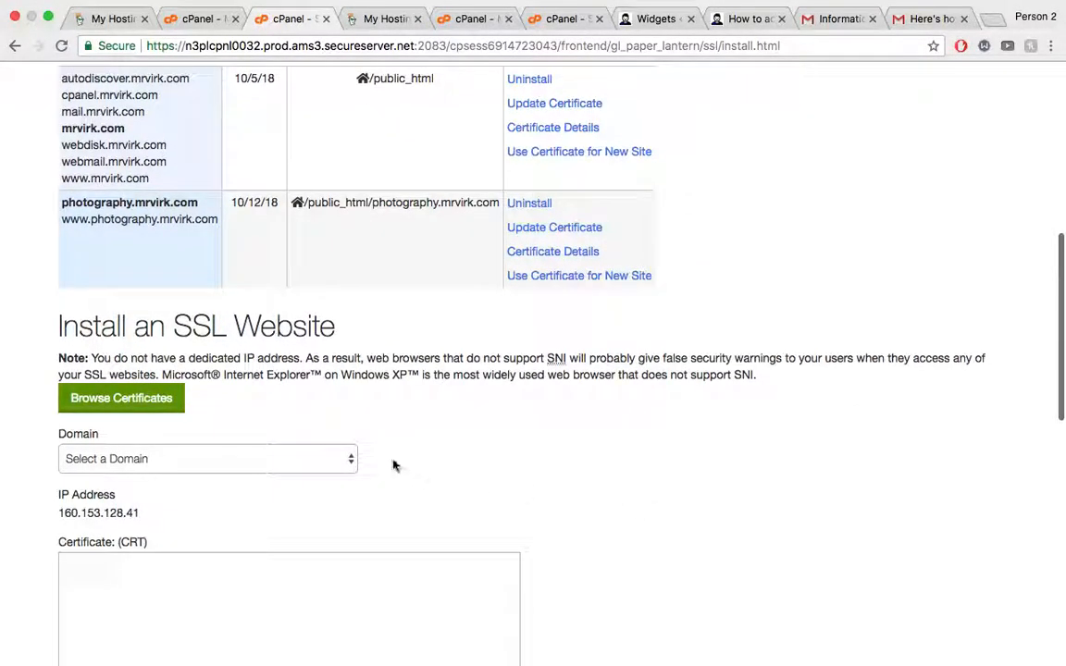
scroll(387, 438, "down", 2)
scroll(383, 441, "up", 2)
- Select mrvirk.com as the domain in the SSL installation form and look through its certificate, private key and CA bundle fields
left_click(201, 456)
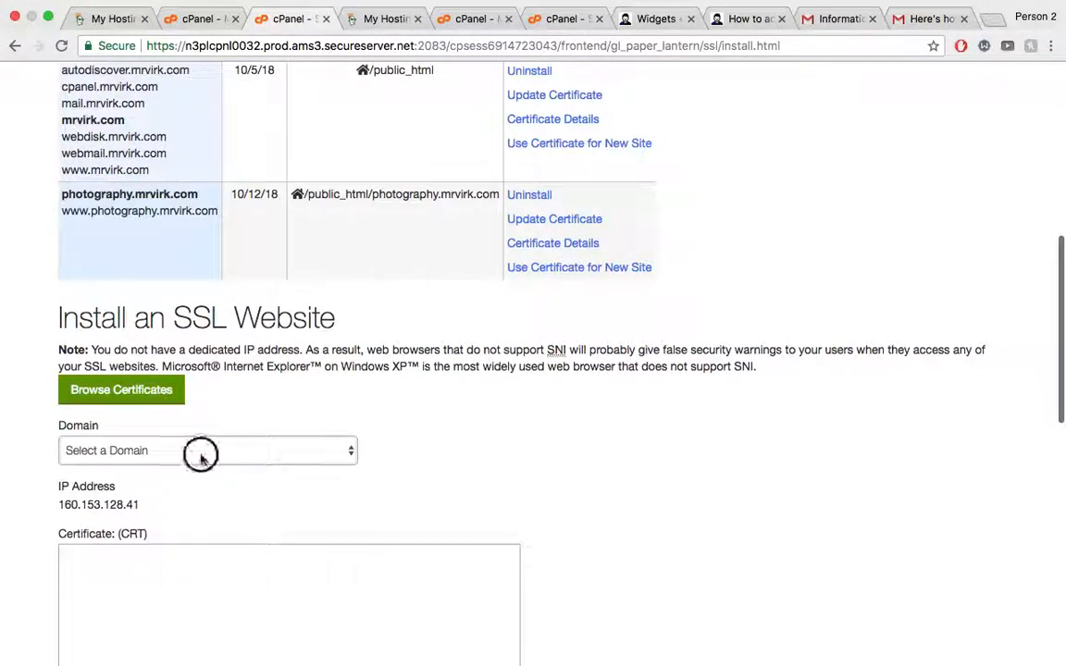
left_click(218, 467)
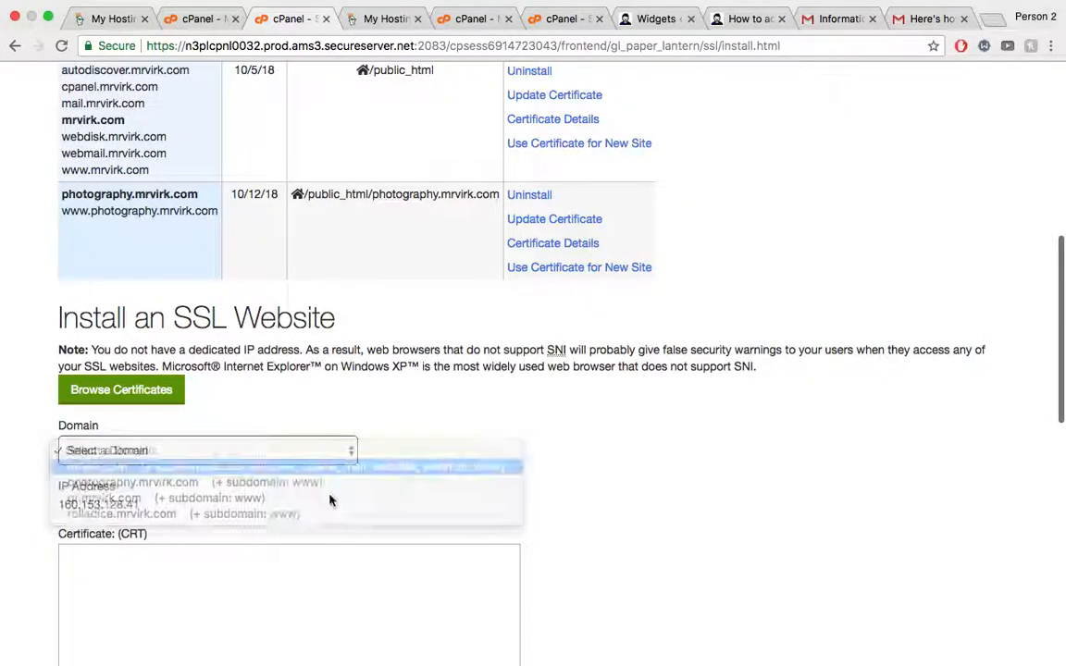
scroll(330, 497, "down", 5)
left_click(204, 417)
scroll(206, 418, "down", 9)
scroll(206, 422, "down", 3)
left_click(202, 362)
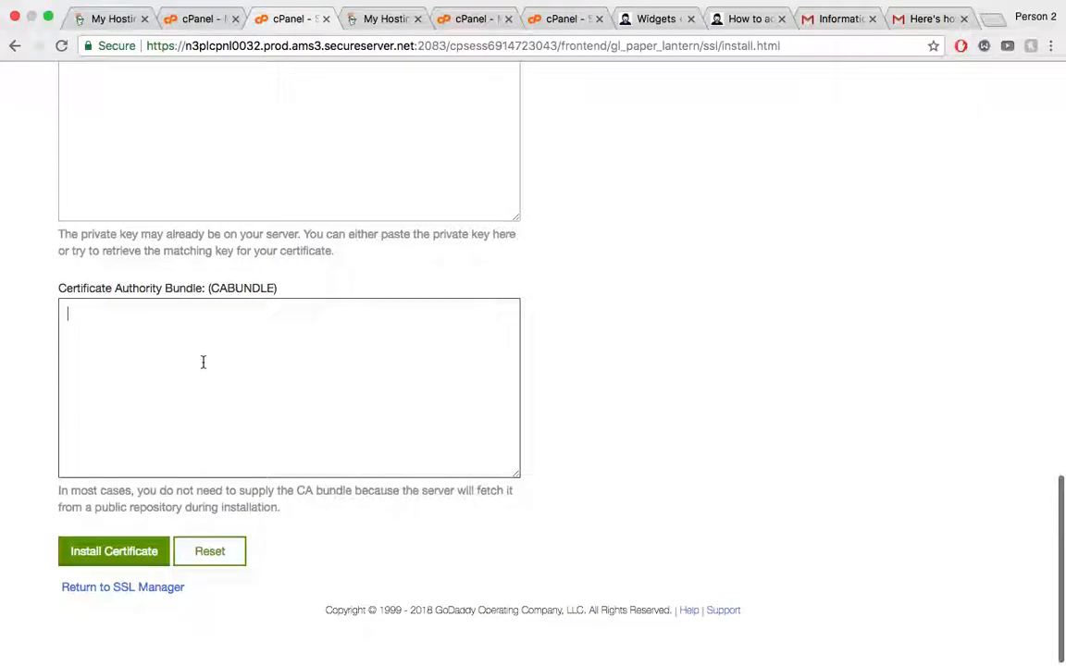
- Close the SSL/TLS page, open Email Wizard from cPanel's Email section in a new browser tab and switch to it
scroll(203, 362, "up", 15)
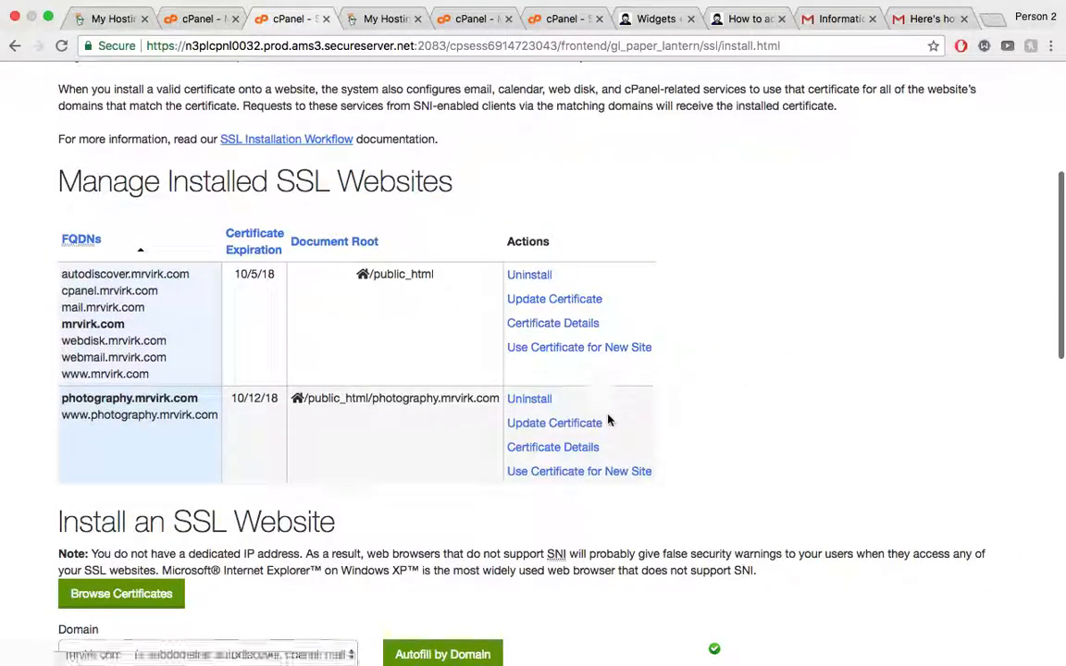
scroll(608, 420, "up", 10)
left_click(326, 18)
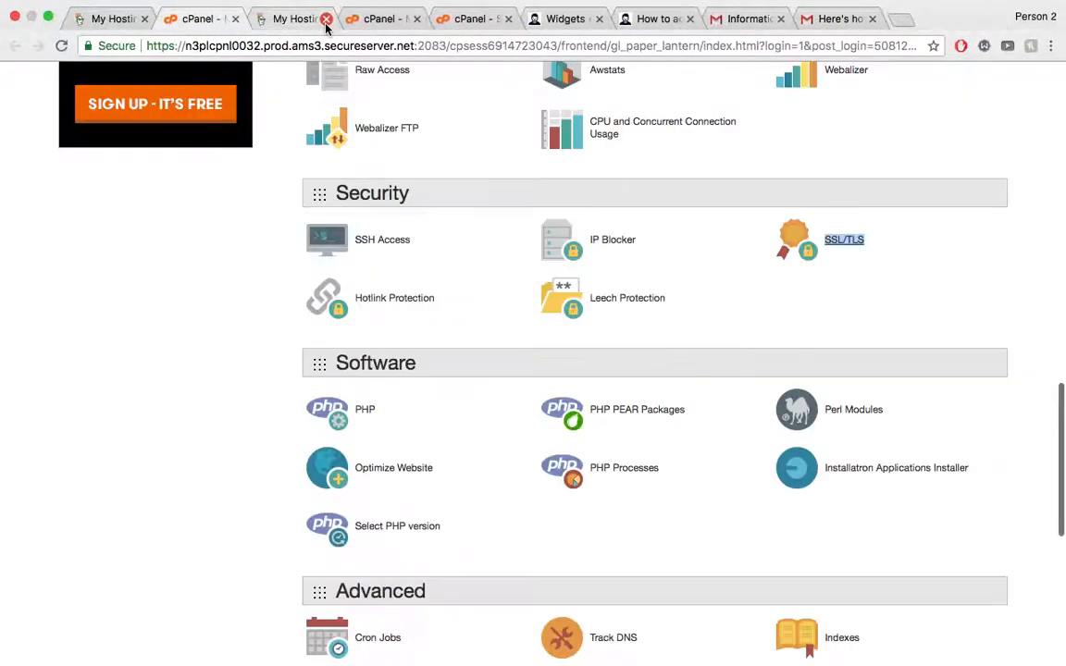
scroll(903, 542, "down", 5)
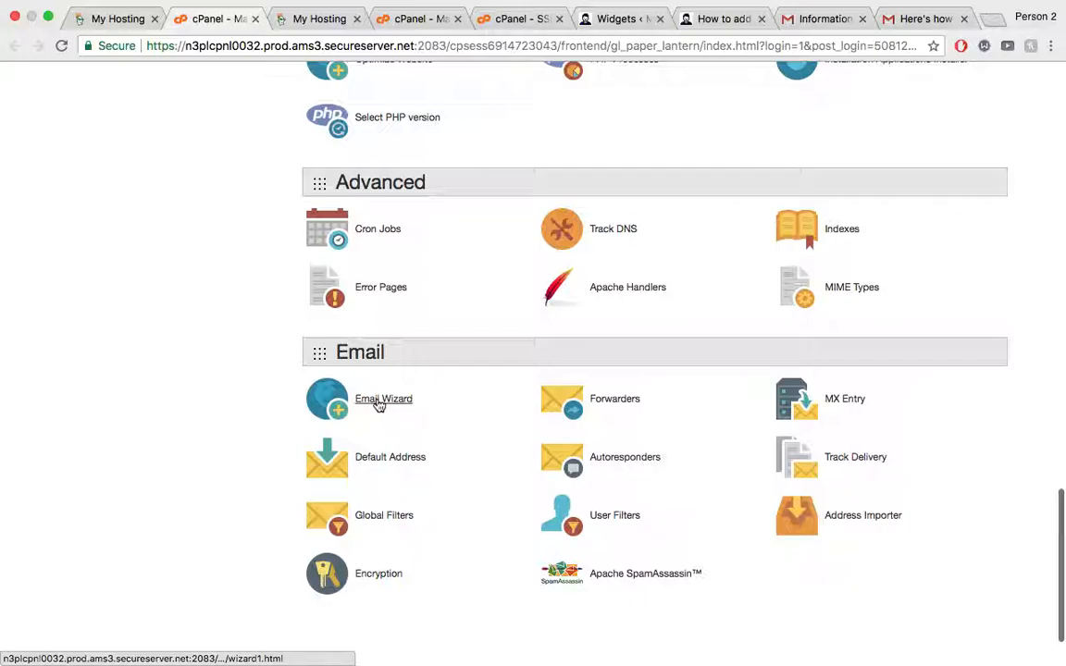
right_click(378, 406)
left_click(407, 407)
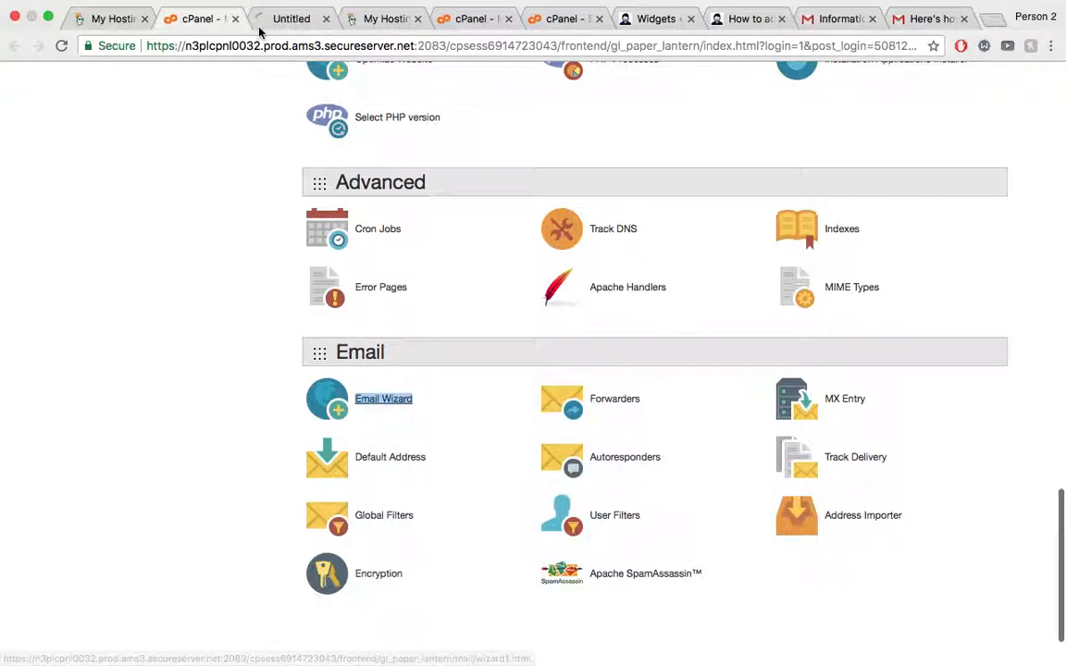
left_click(277, 18)
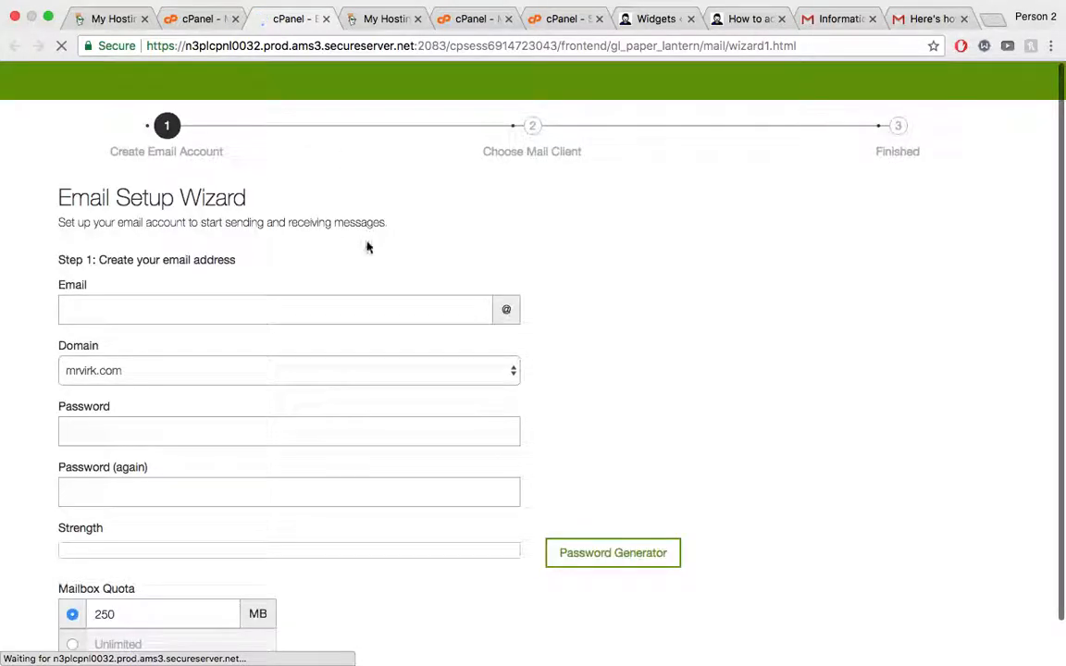
- Examine the email, domain, password and mailbox quota fields of the Email Setup Wizard, with the email field active for entry
left_click(171, 301)
scroll(224, 312, "down", 1)
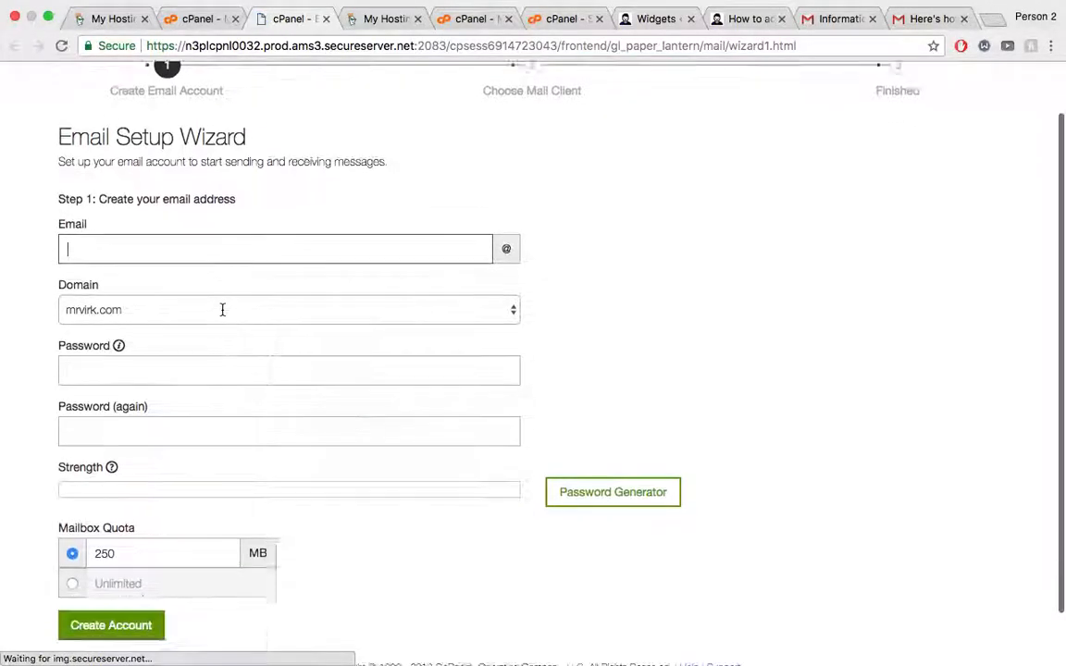
scroll(222, 310, "down", 1)
scroll(222, 310, "up", 2)
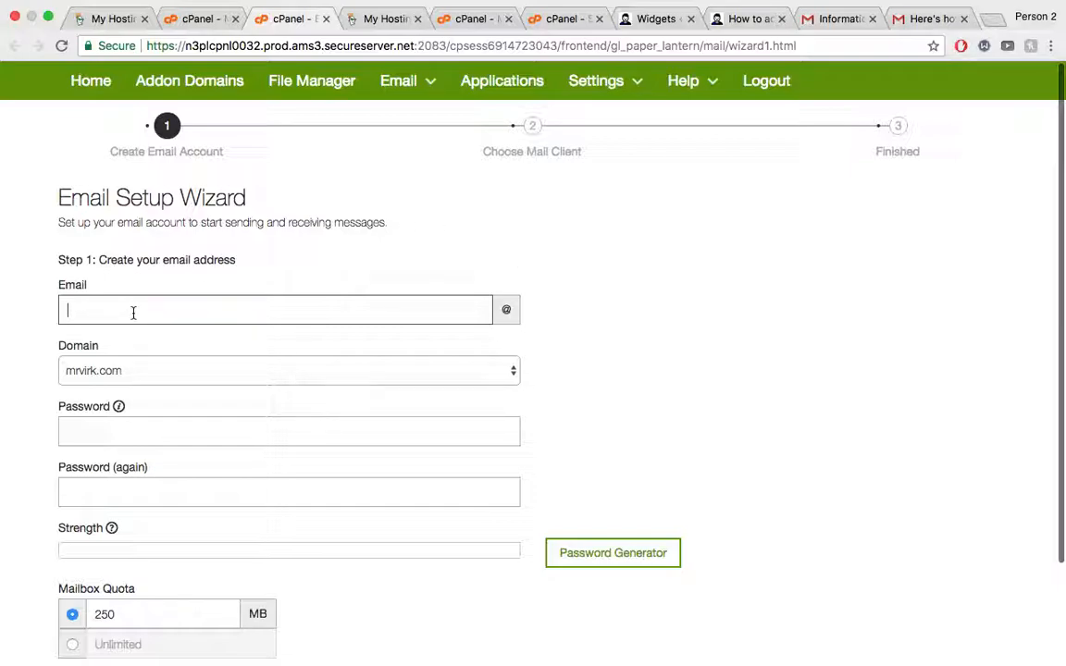
- Enter demo as the new account's email name and choose qr.mrvirk.com as its domain
type("demo")
left_click(231, 368)
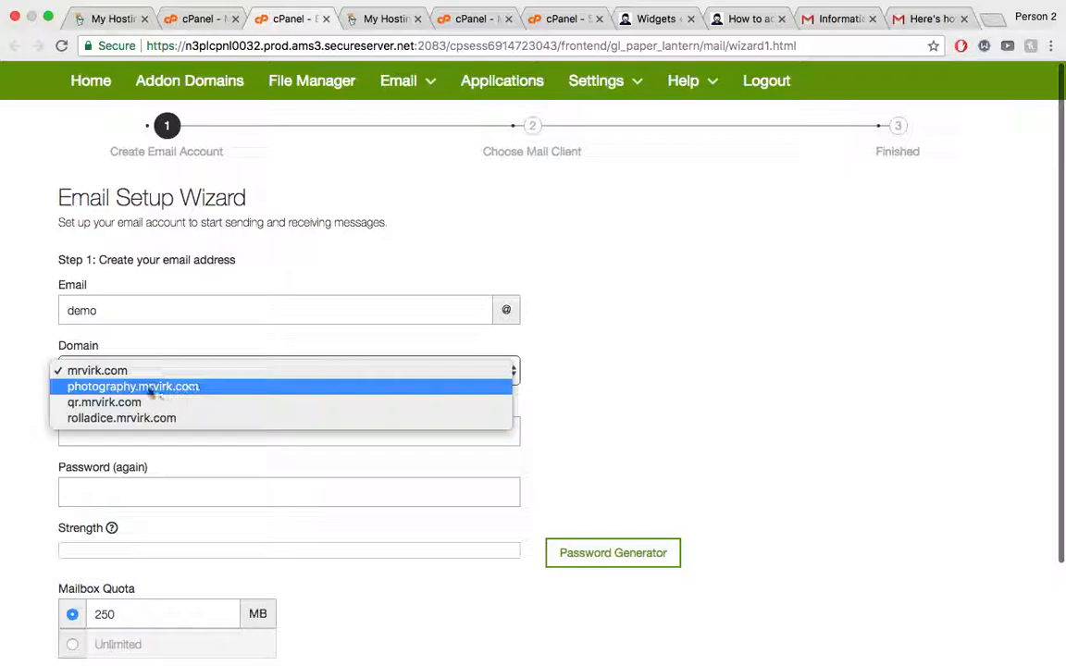
left_click(93, 402)
left_click(98, 429)
- Try the Unlimited mailbox quota option, then return to the fixed quota and set it to 2100 MB
scroll(176, 601, "down", 3)
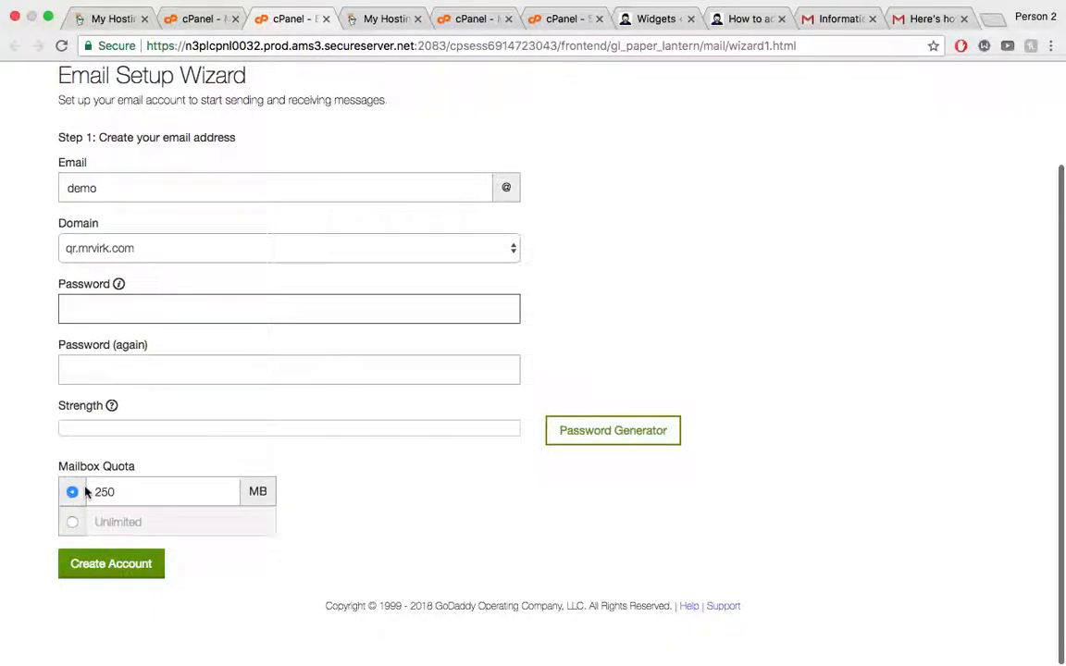
left_click(131, 486)
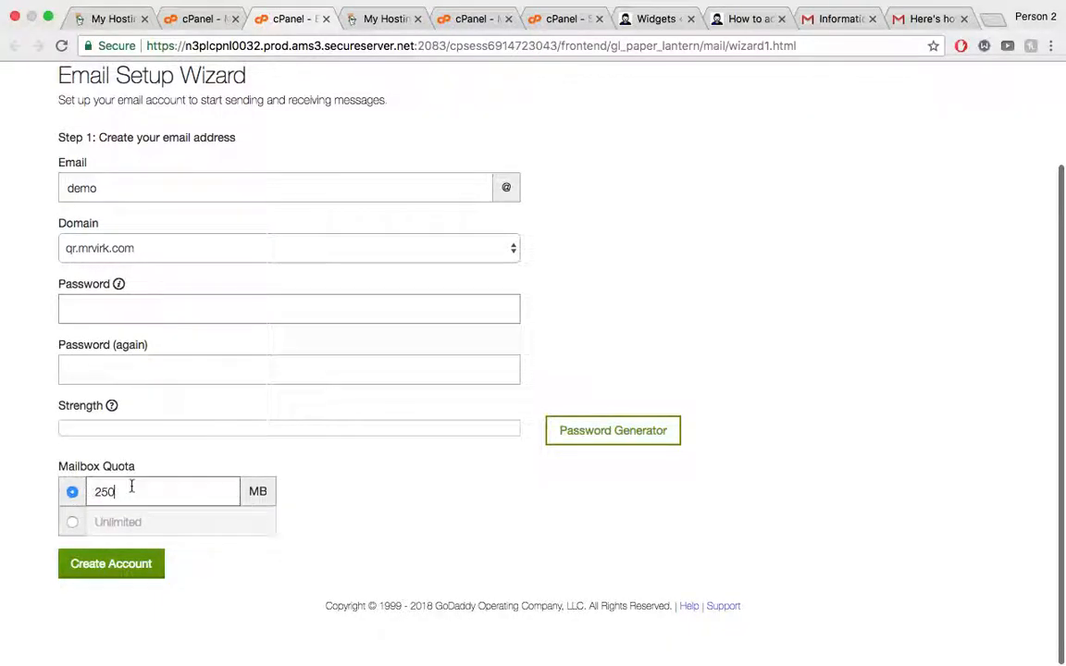
left_click(74, 523)
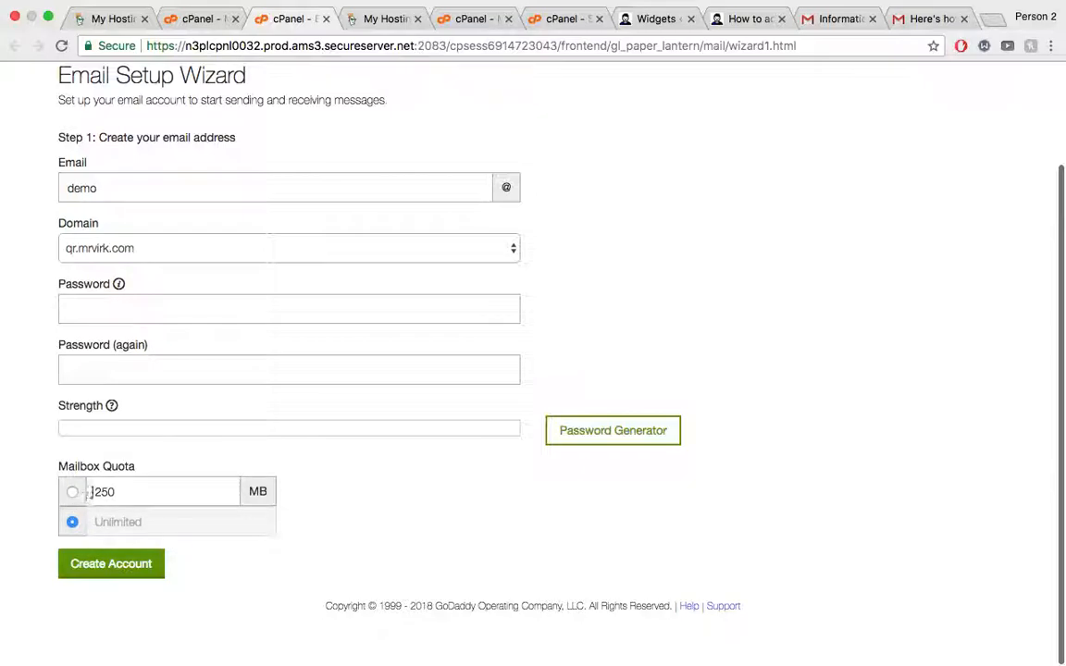
left_click(73, 493)
double_click(96, 491)
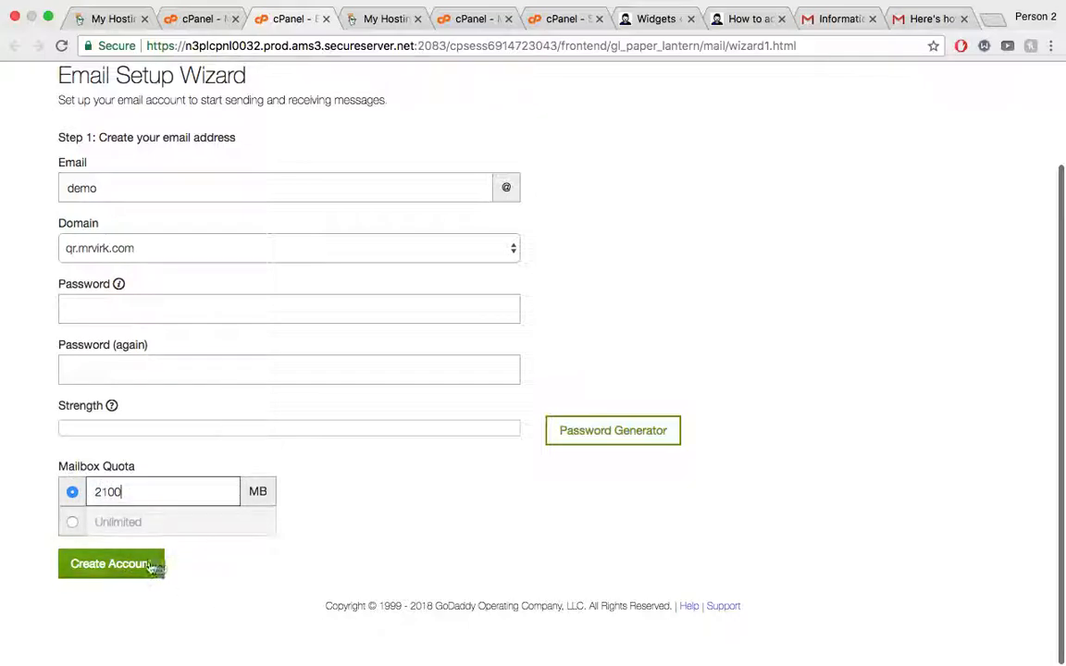
- Close the Email Setup Wizard without creating the account and look over the cPanel home page from its Email section up to Files
scroll(296, 553, "up", 3)
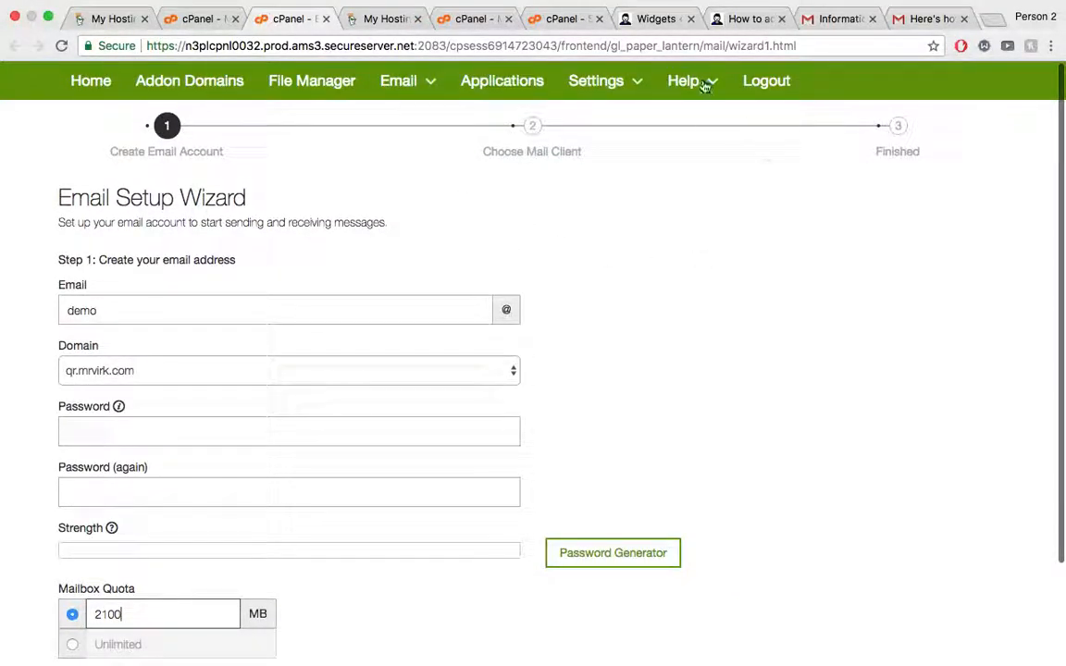
left_click(325, 19)
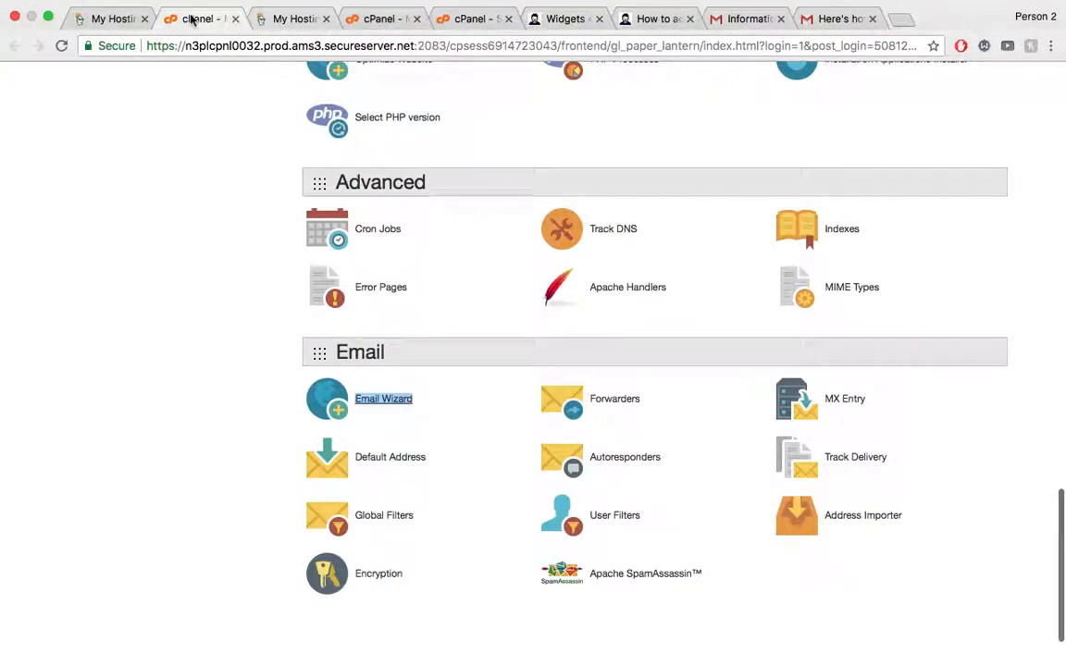
scroll(558, 604, "up", 15)
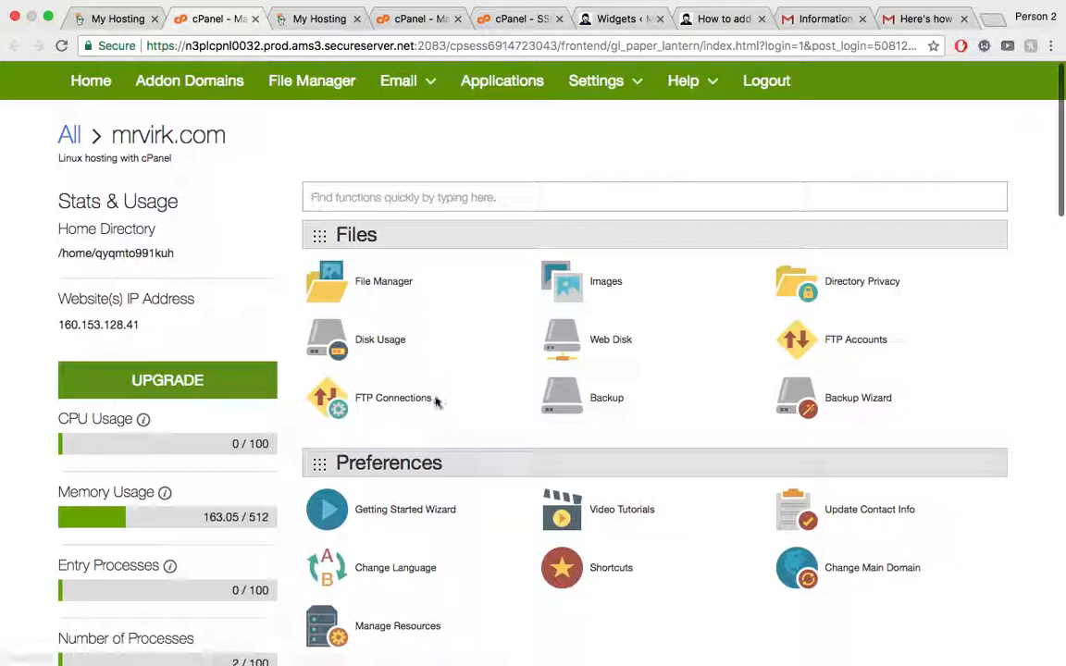
left_click_drag(326, 119, 389, 136)
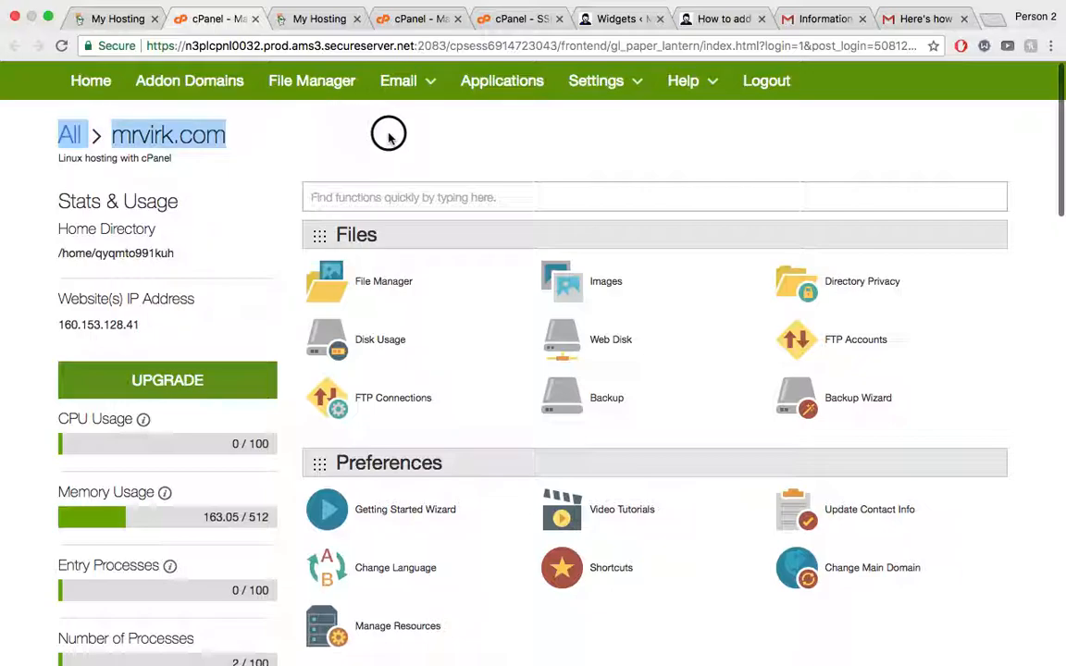
left_click(391, 136)
scroll(555, 415, "down", 3)
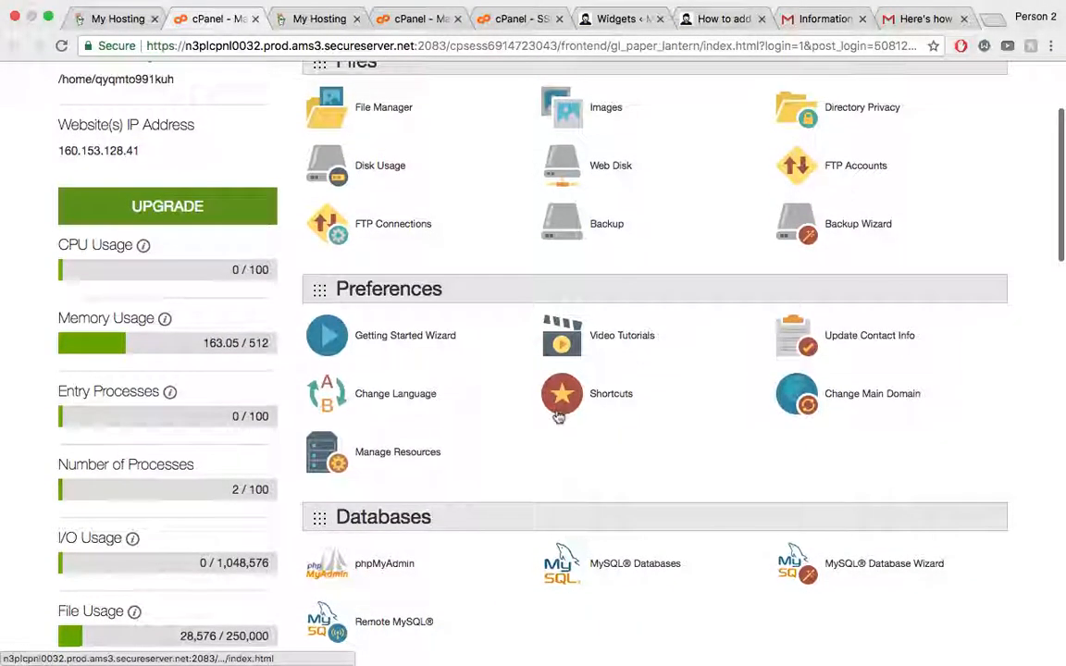
scroll(558, 419, "up", 4)
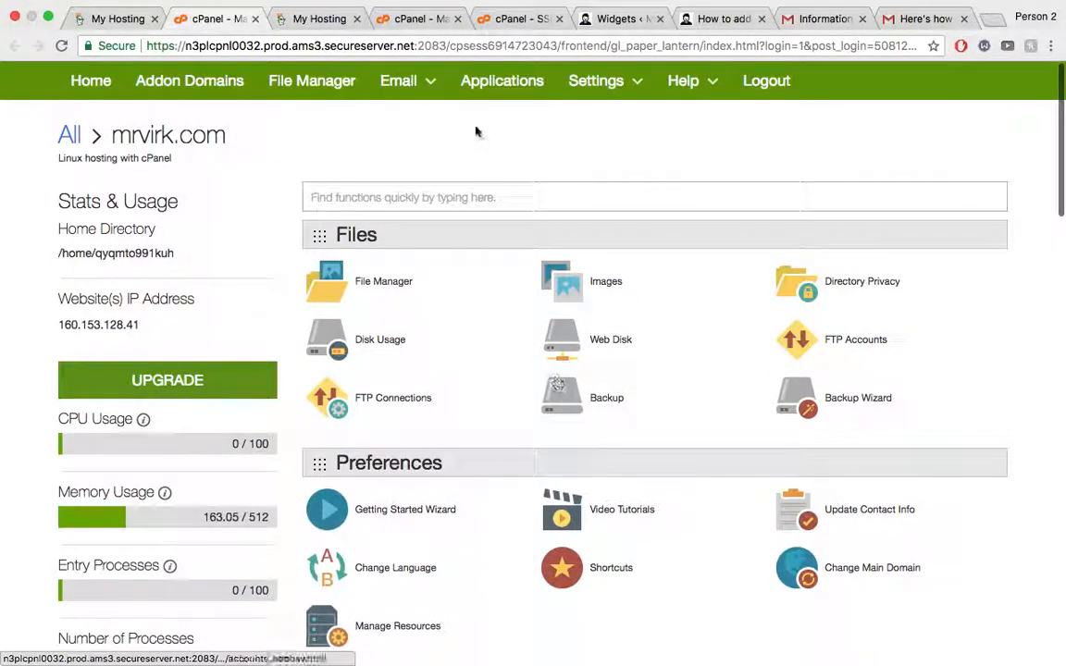
- Switch to the open WordPress article's browser tab and go to the blog's home page at mrvirk.com/blog
left_click(713, 20)
left_click(229, 201)
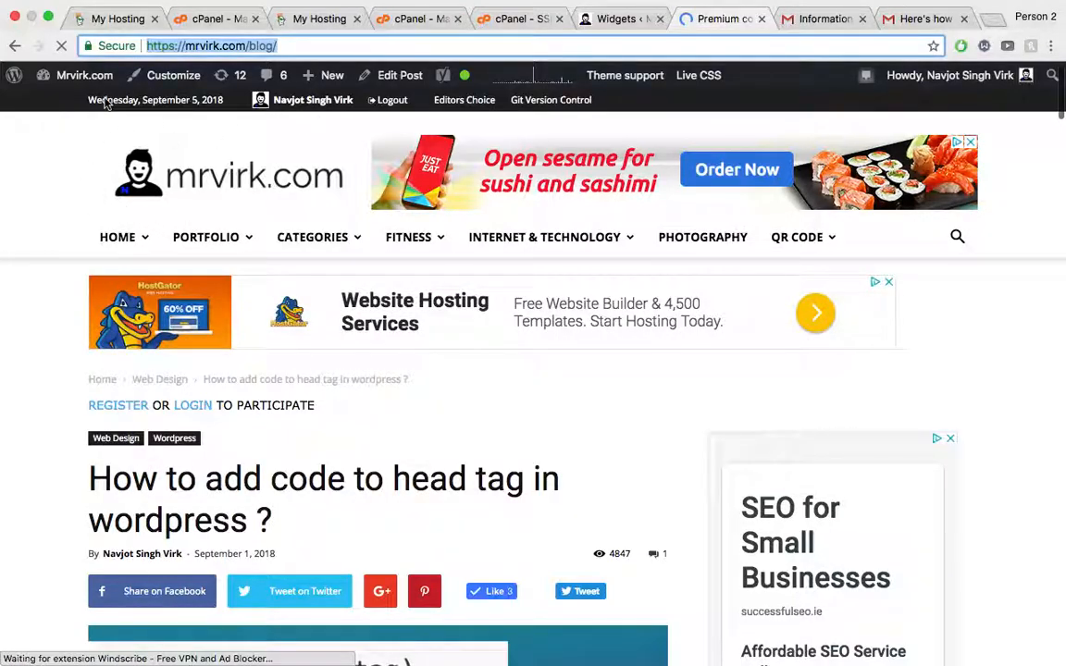
left_click_drag(180, 46, 274, 46)
left_click(274, 46)
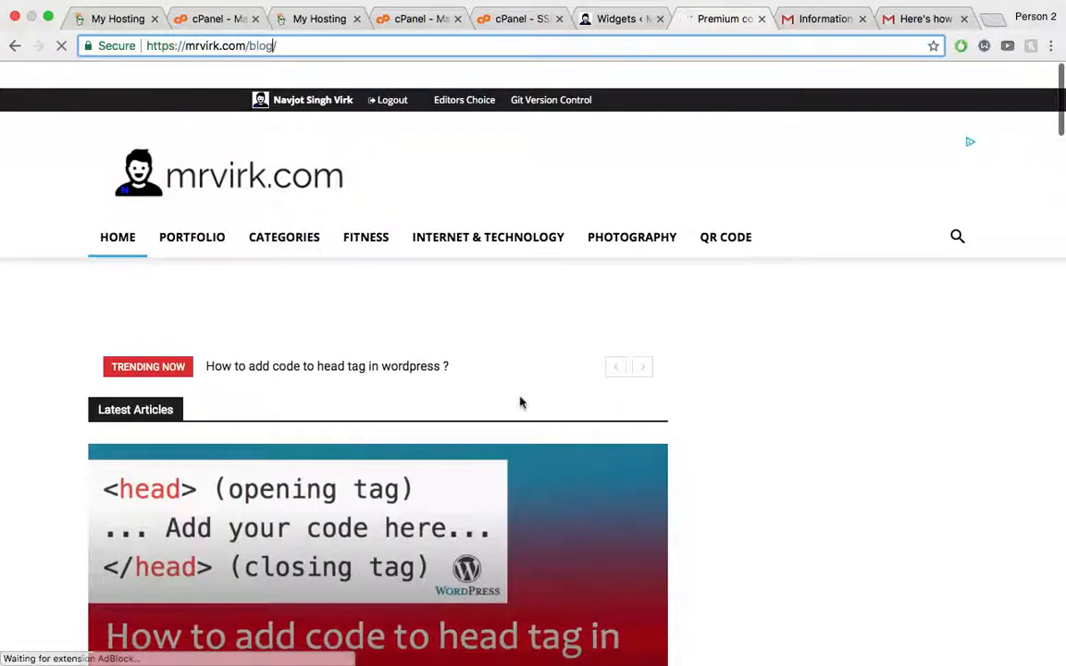
- Look through the latest articles and the About Us section on the blog's home page
scroll(521, 403, "down", 3)
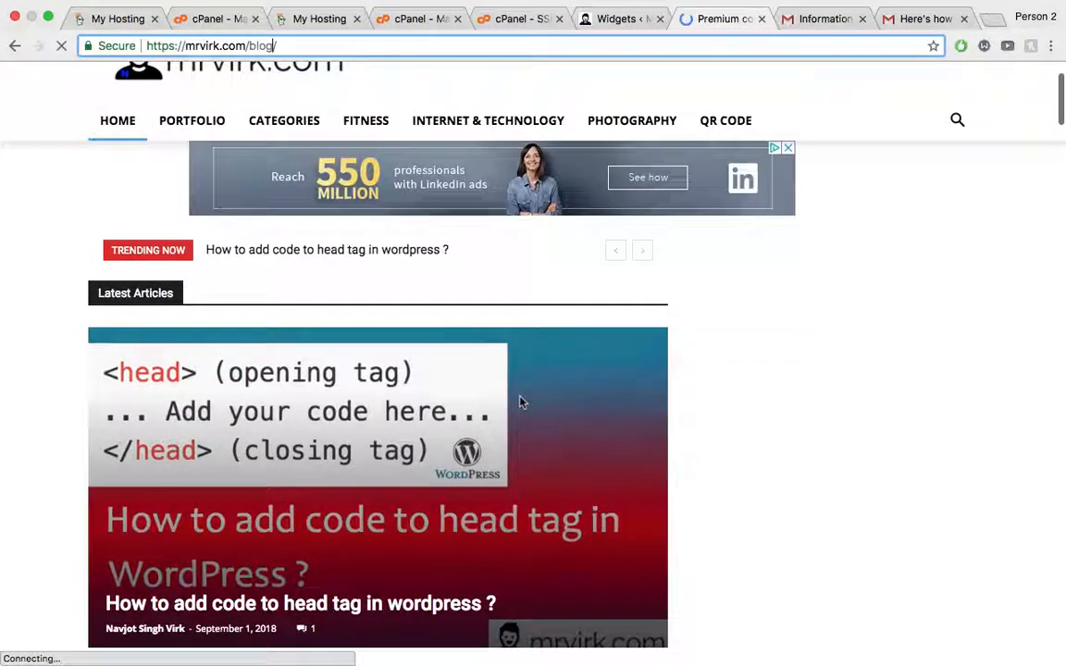
scroll(400, 546, "down", 4)
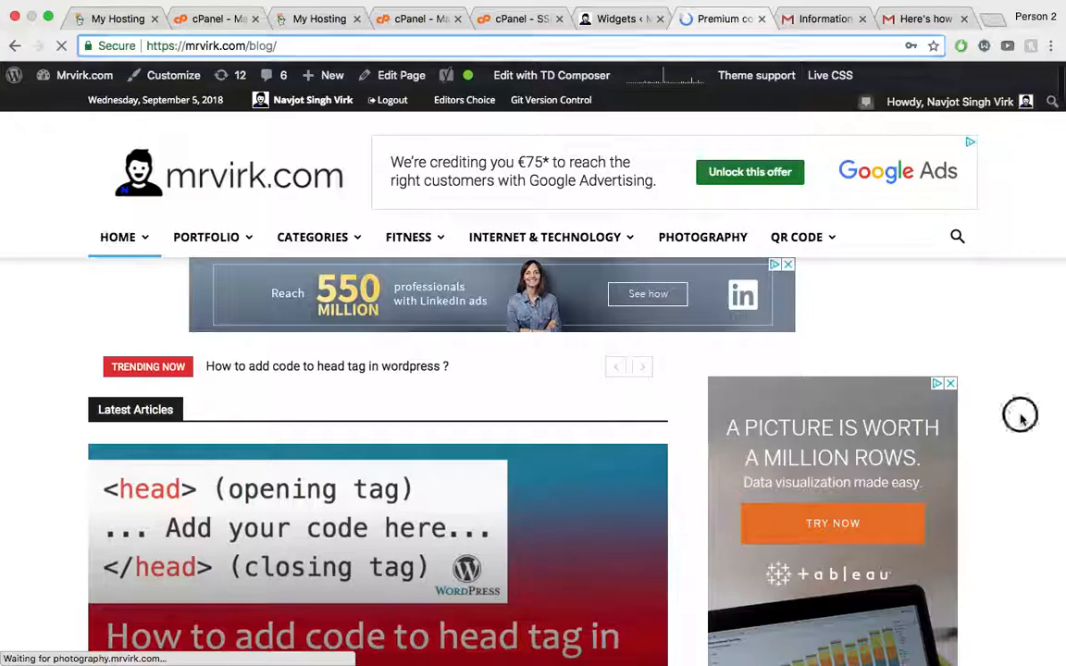
scroll(292, 555, "down", 10)
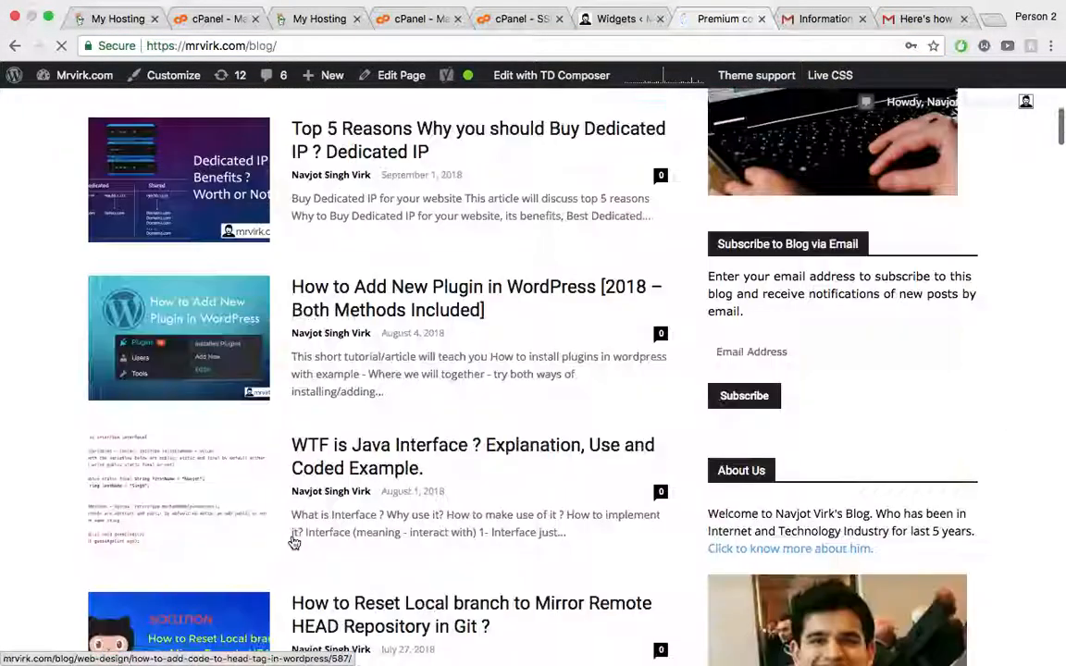
scroll(293, 537, "down", 3)
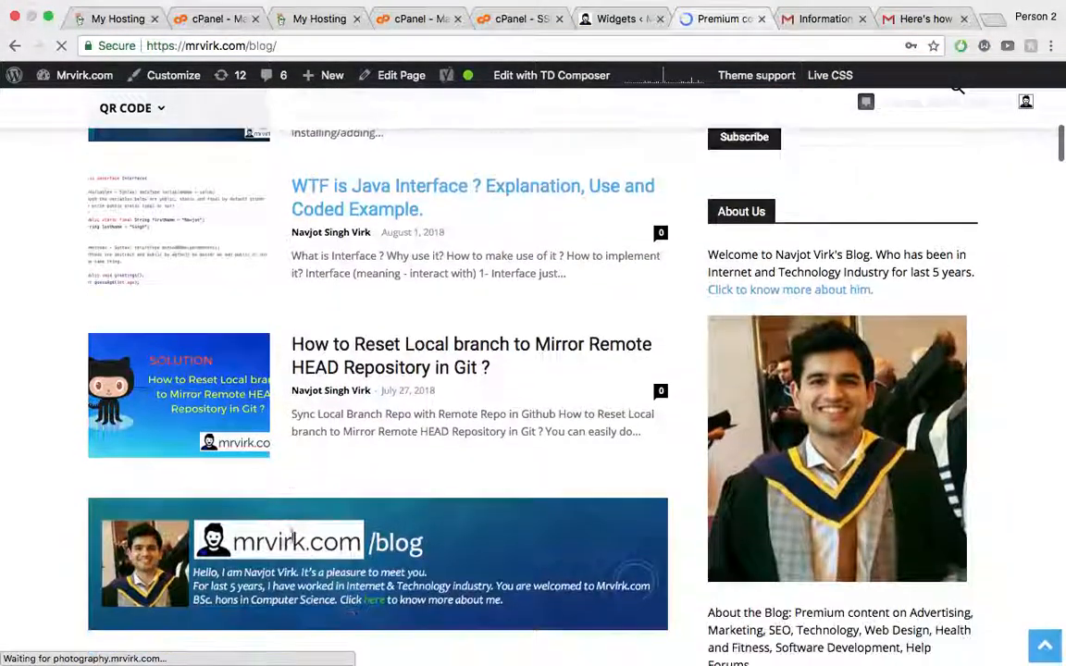
scroll(294, 542, "up", 2)
scroll(295, 542, "up", 4)
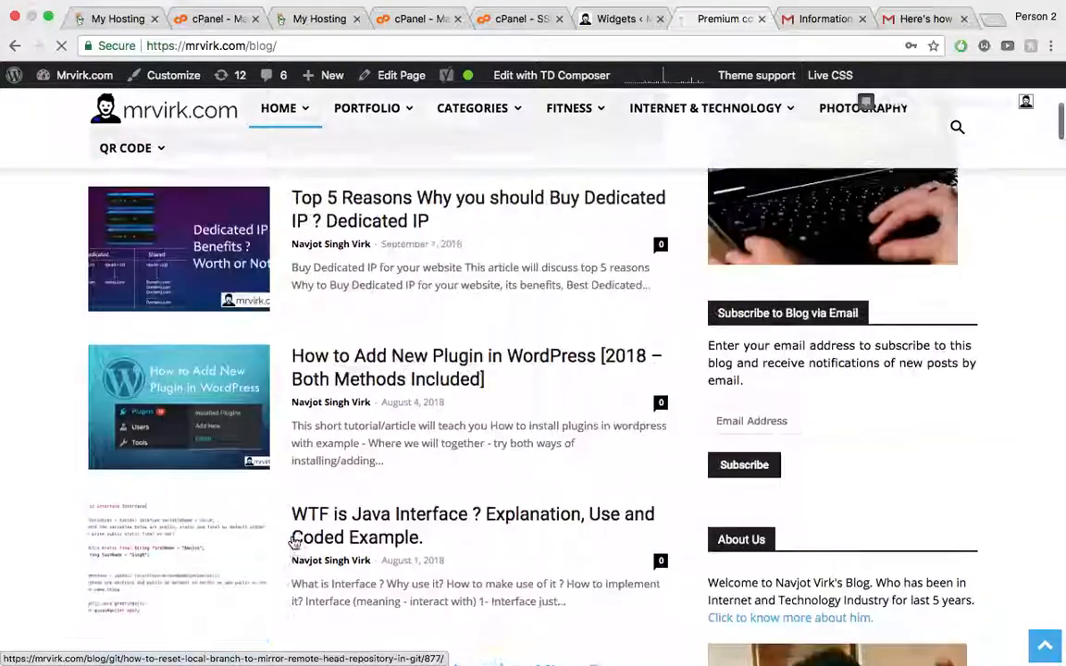
scroll(293, 537, "up", 2)
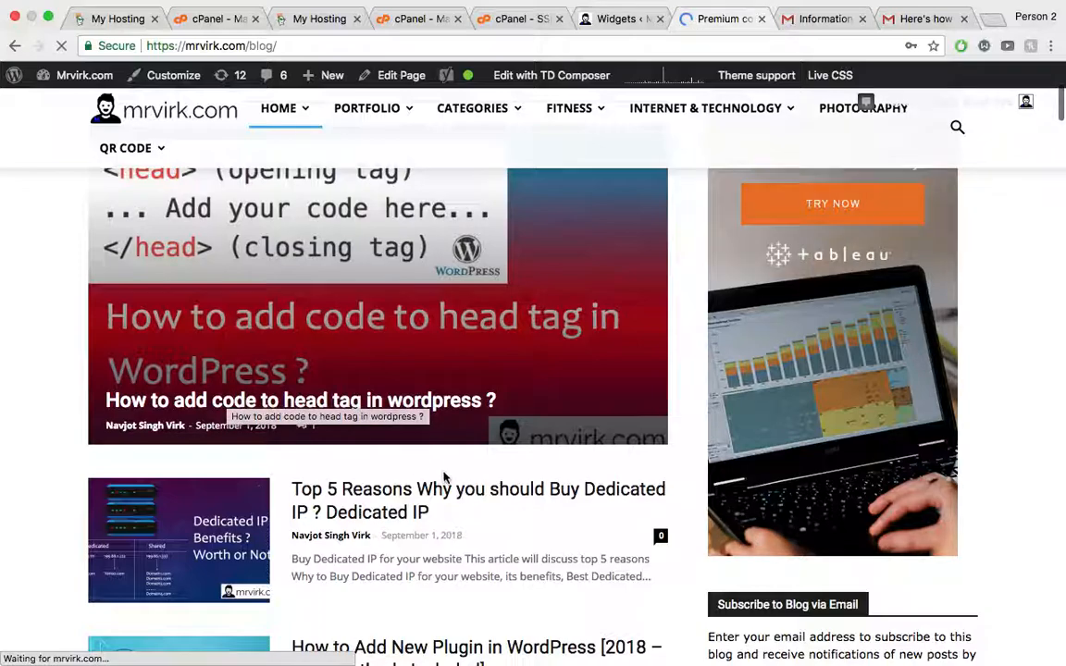
- Open the article "How to add code to head tag in wordpress ?" and read through its video, steps and example code
left_click(572, 317)
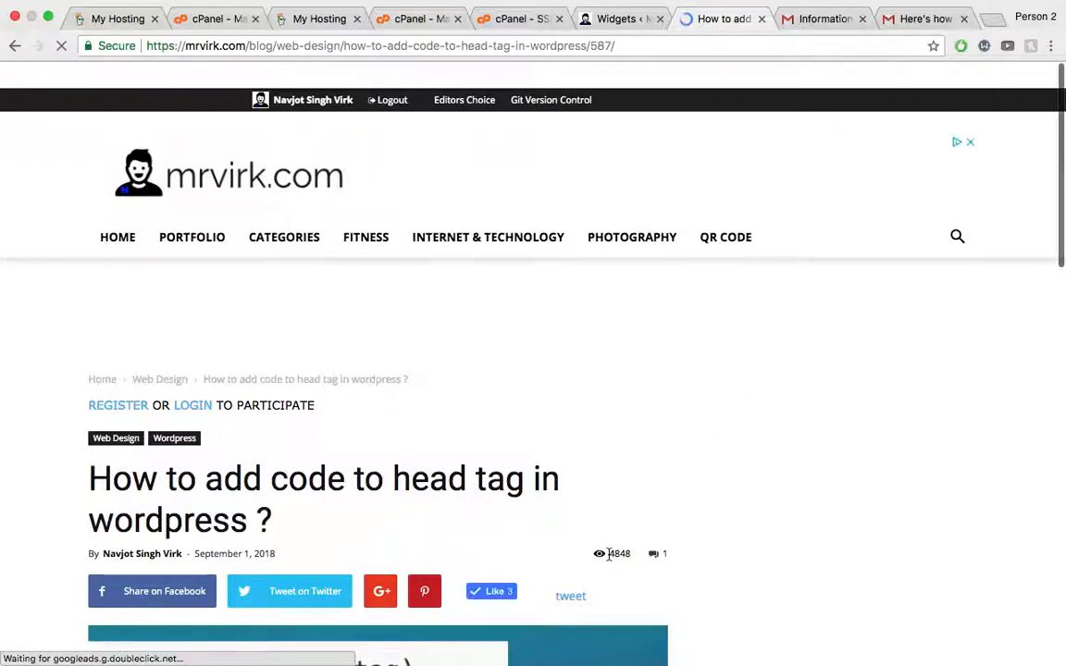
scroll(609, 555, "down", 3)
scroll(608, 554, "down", 3)
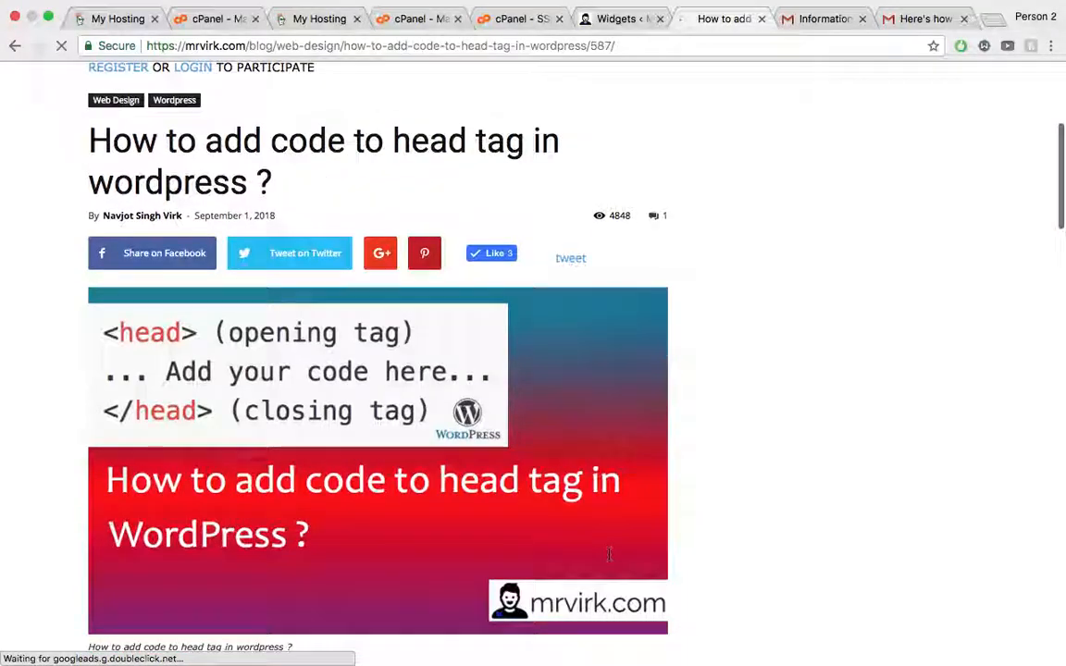
scroll(608, 554, "down", 1)
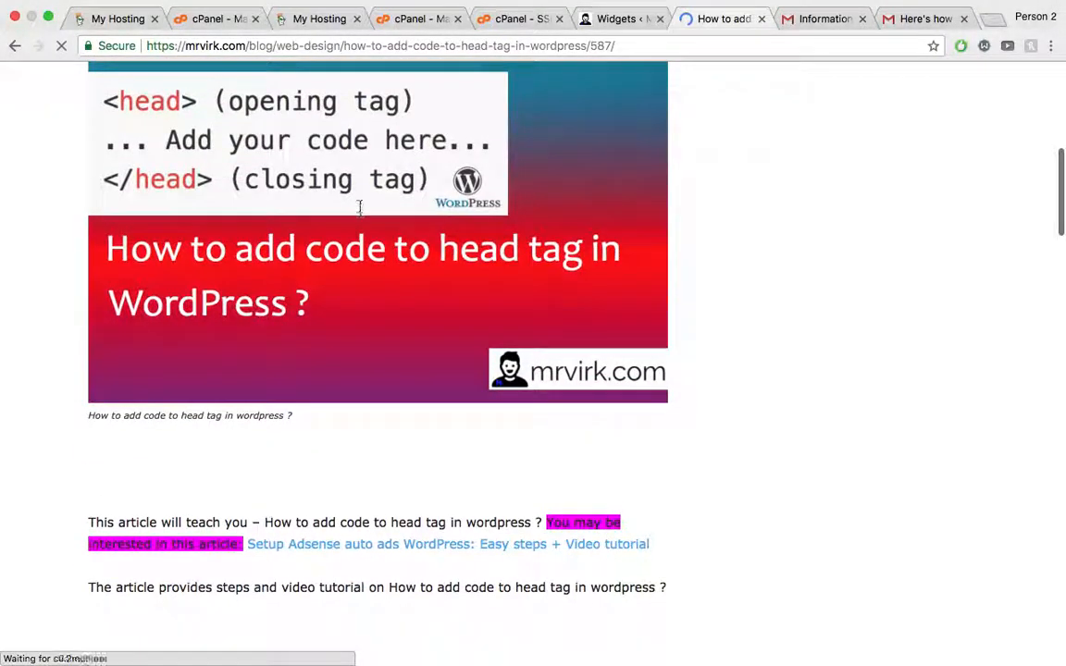
left_click_drag(280, 181, 525, 516)
scroll(527, 516, "down", 1)
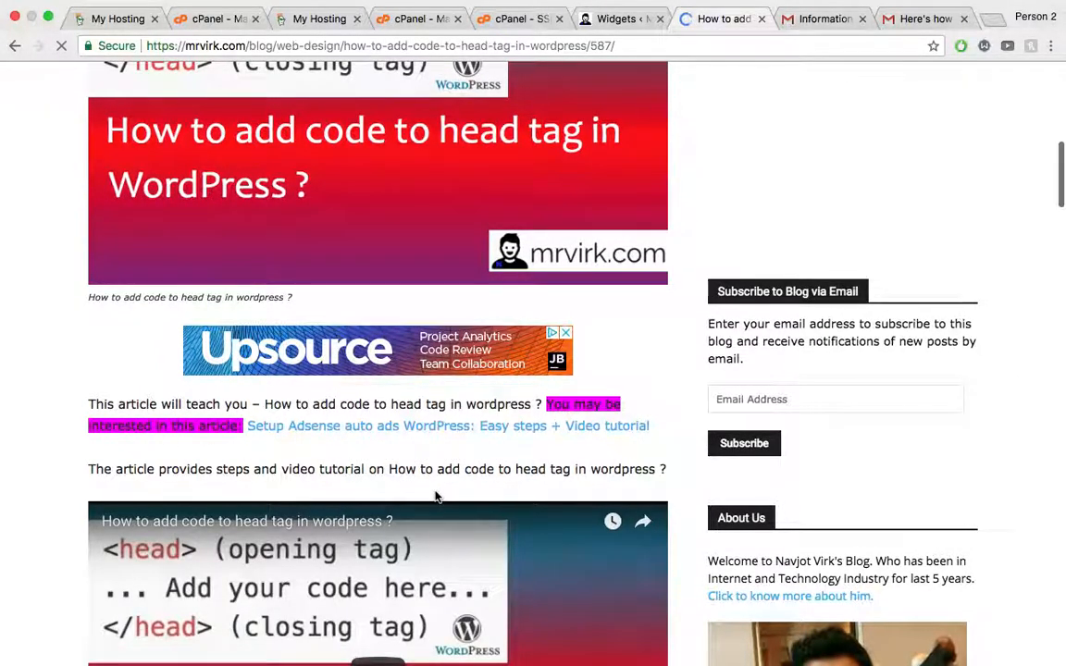
scroll(436, 497, "down", 3)
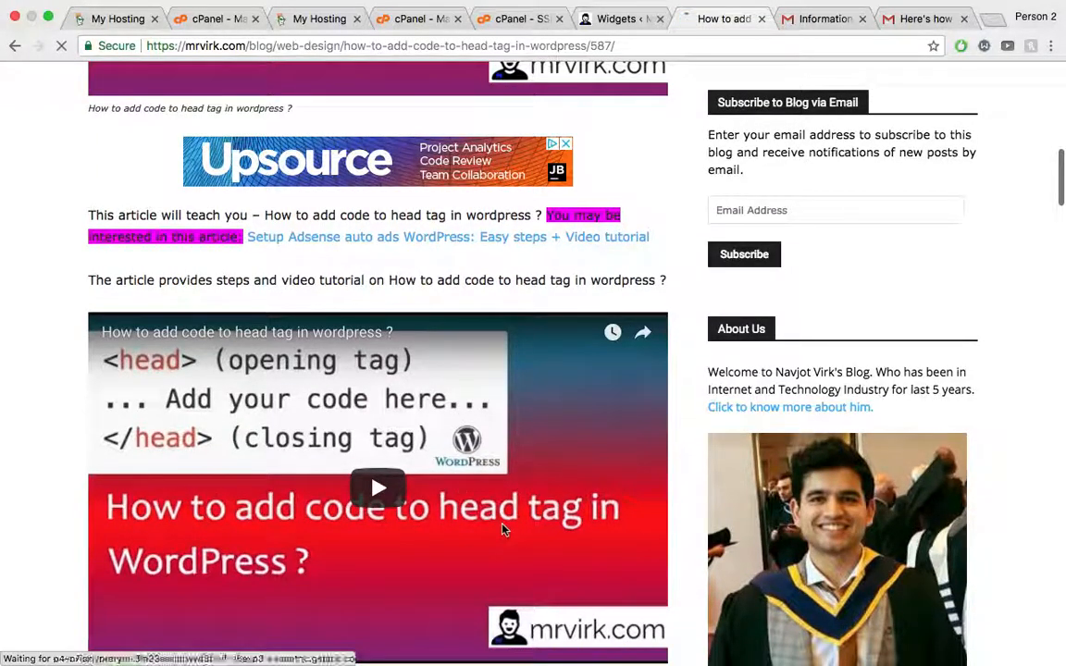
scroll(505, 529, "down", 4)
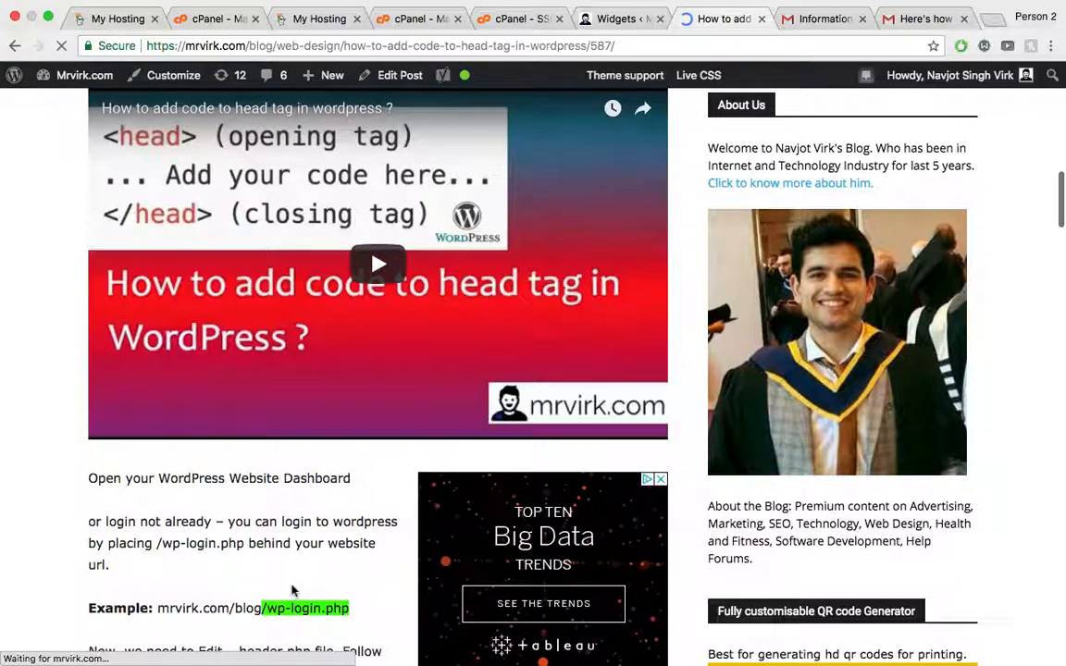
scroll(1006, 476, "down", 4)
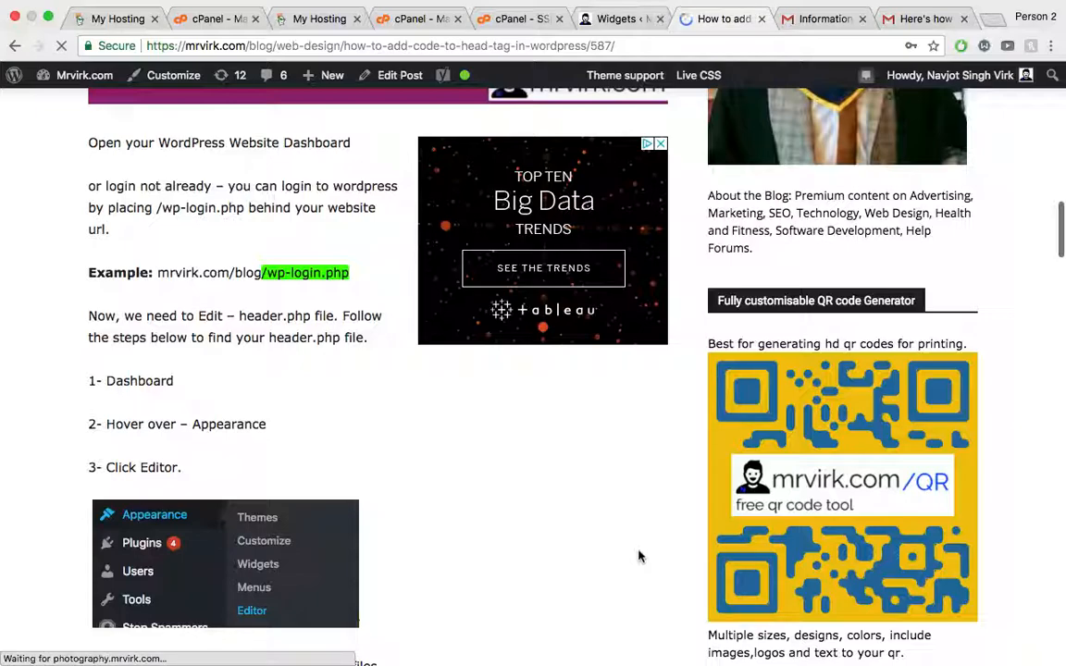
scroll(638, 556, "down", 5)
scroll(638, 556, "down", 3)
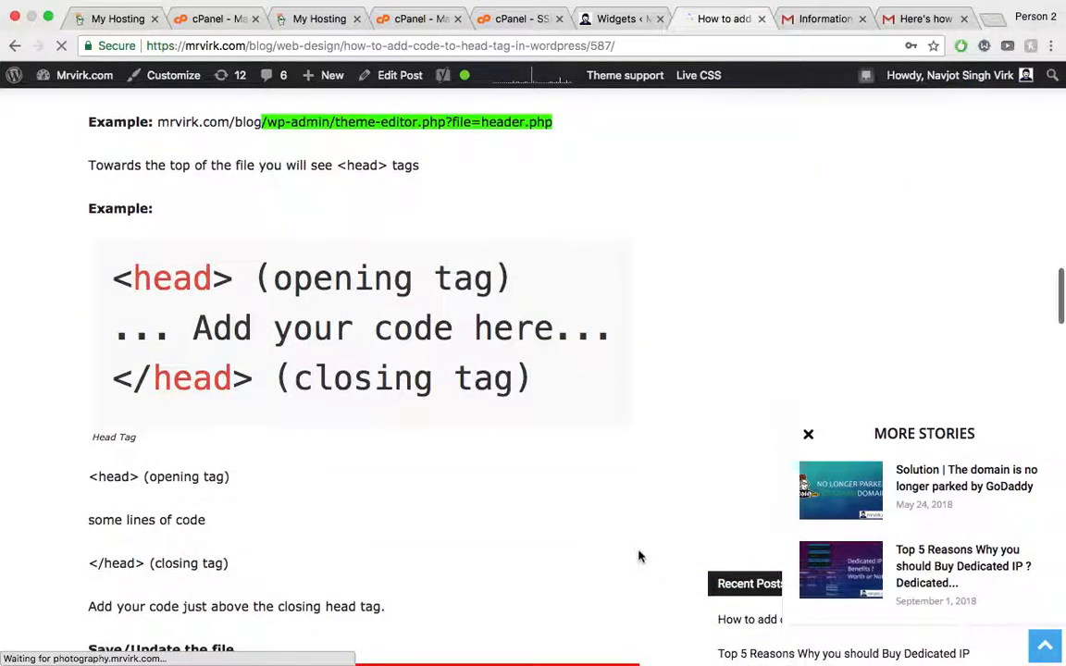
scroll(638, 556, "down", 3)
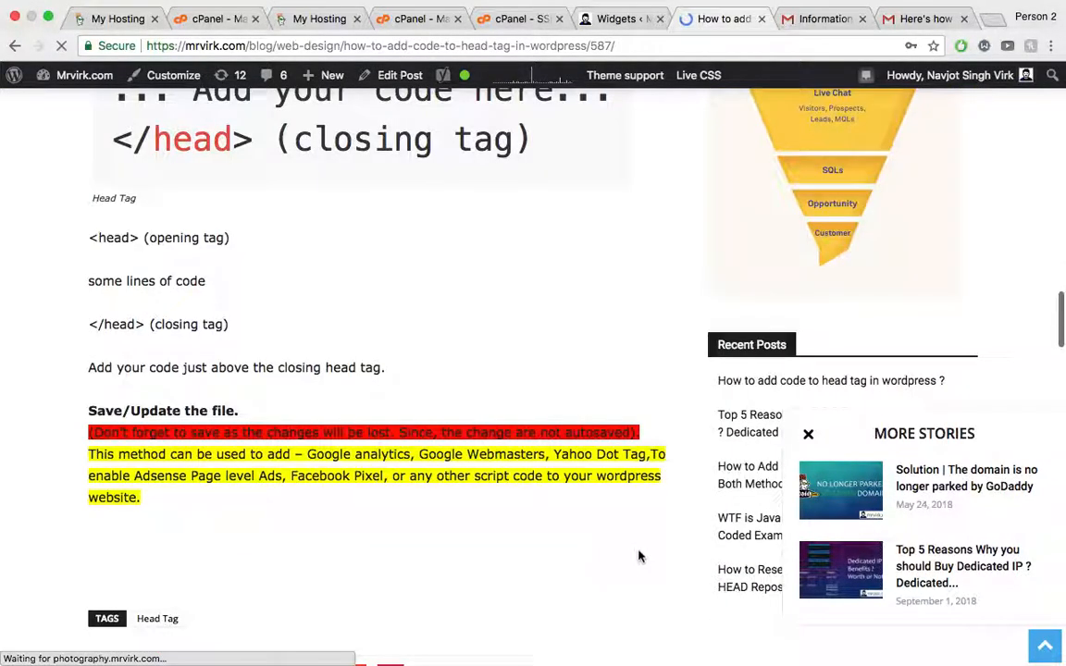